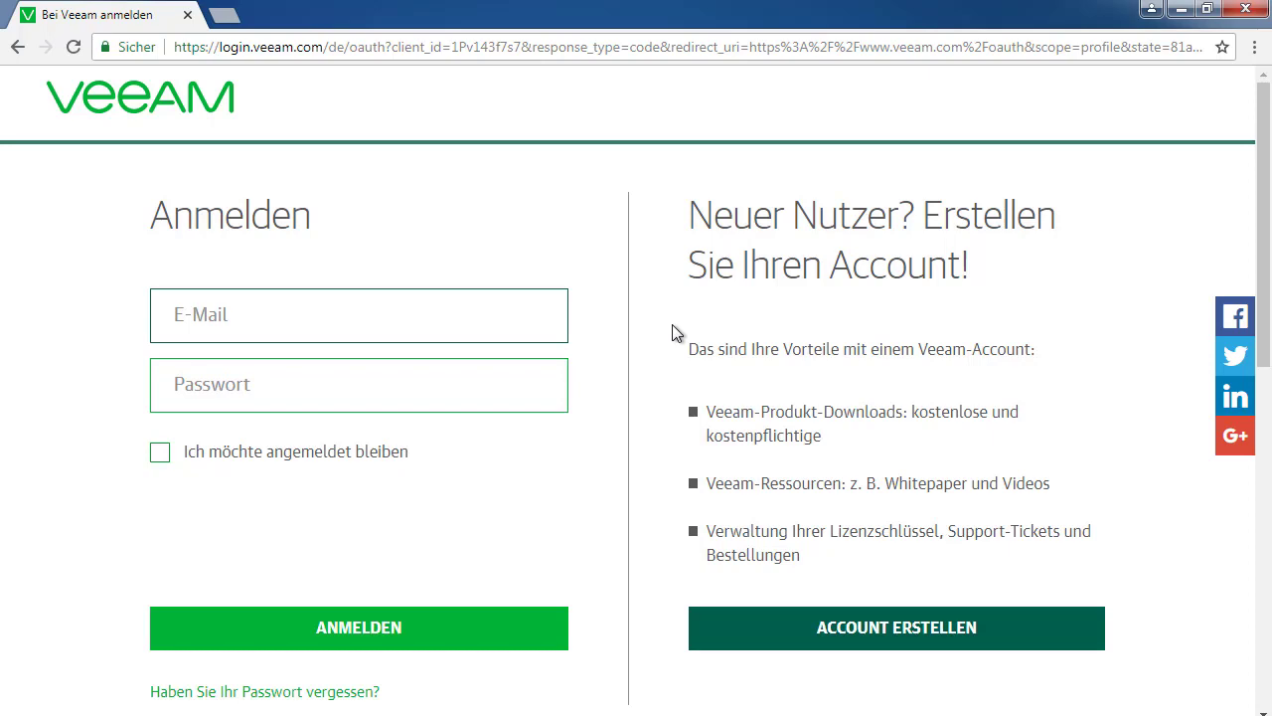
# Look over the Veeam Anmelden / Account erstellen sign-in page at login.veeam.com.
pyautogui.scroll(-4, 676, 332)
pyautogui.scroll(4, 724, 346)
pyautogui.click(862, 317)
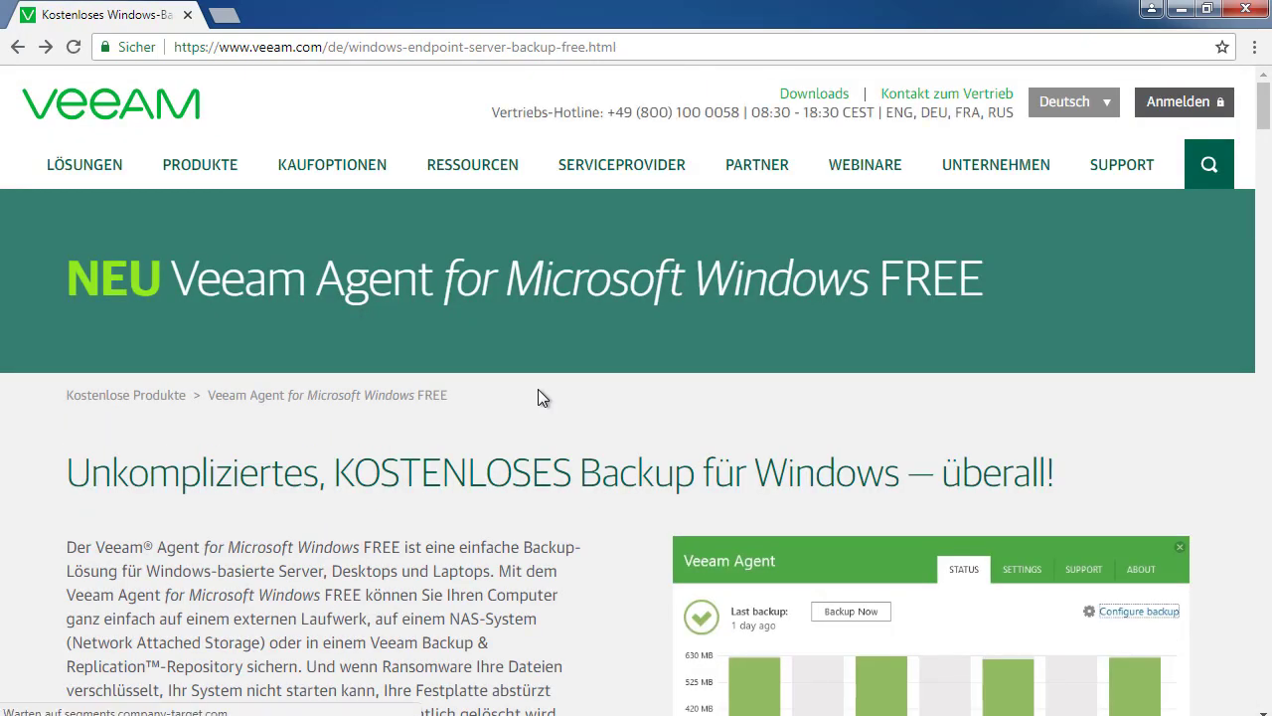
# Review the Veeam Agent for Microsoft Windows FREE page where the zip download is offered.
pyautogui.scroll(-1, 538, 390)
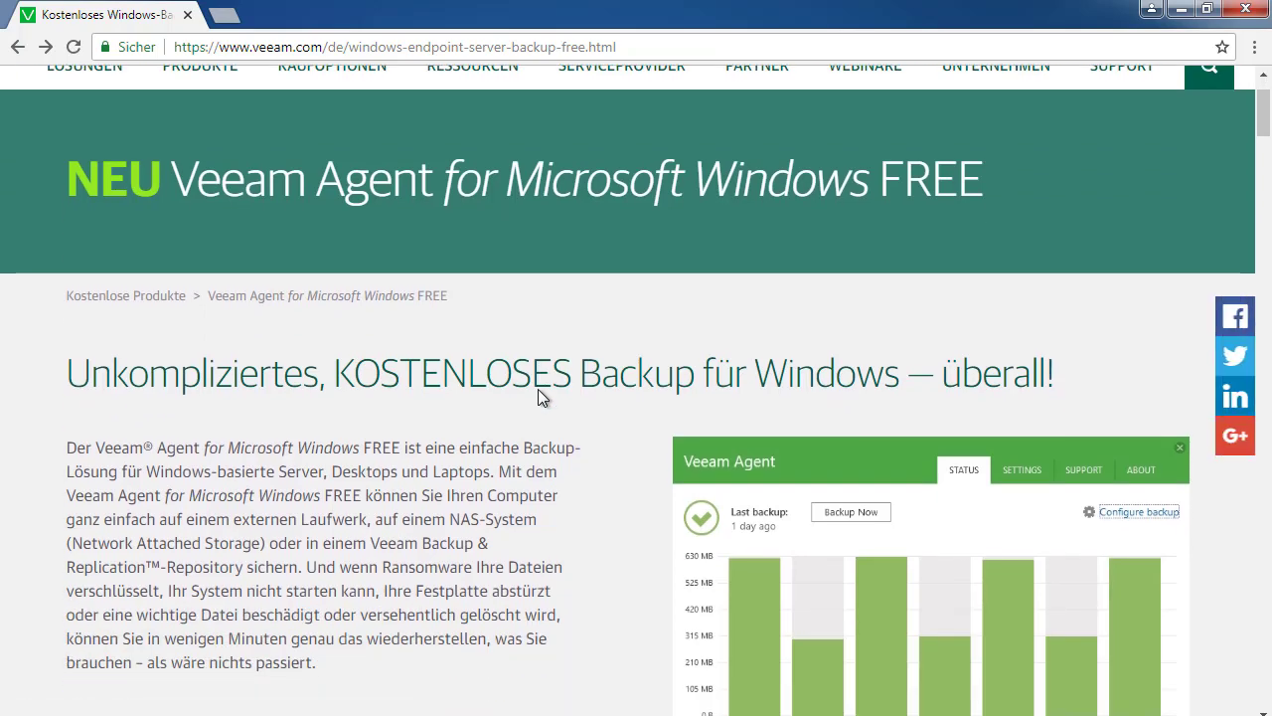
pyautogui.scroll(1, 538, 389)
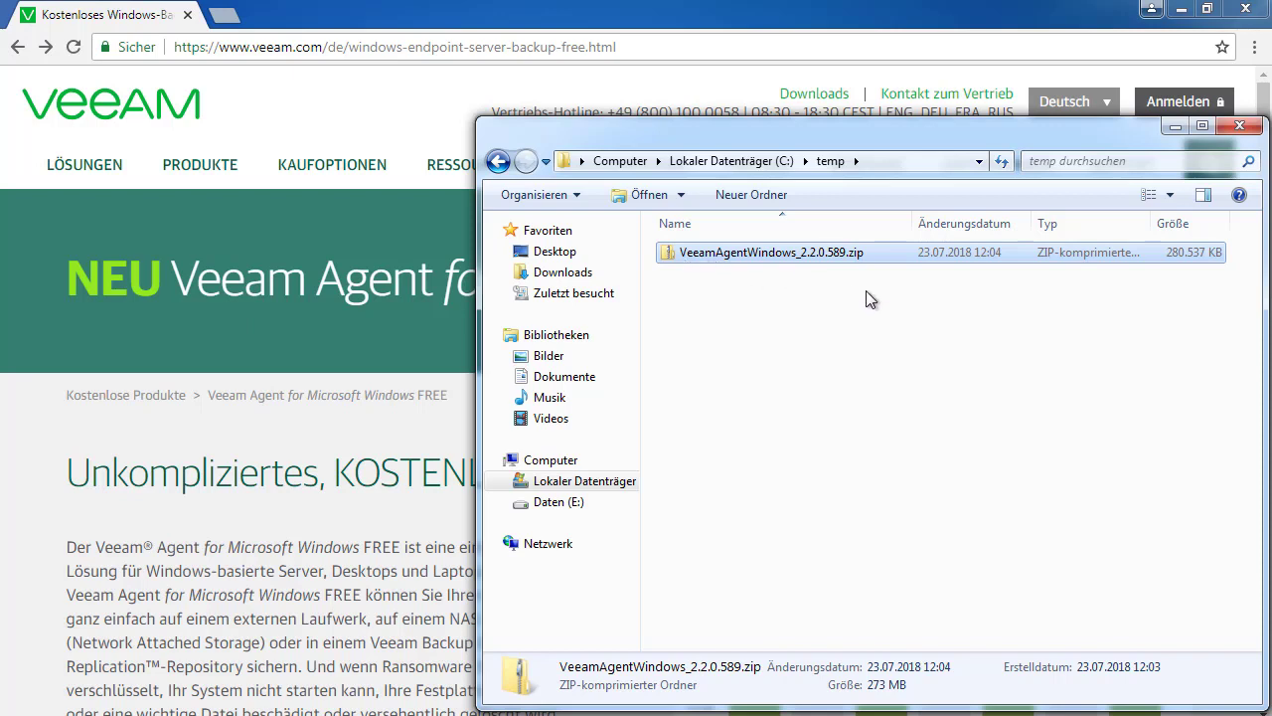
# Open VeeamAgentWindows_2.2.0.589.zip and launch the VeeamAgentWindows_2.2.0.589.exe installer inside it.
pyautogui.doubleClick(761, 255)
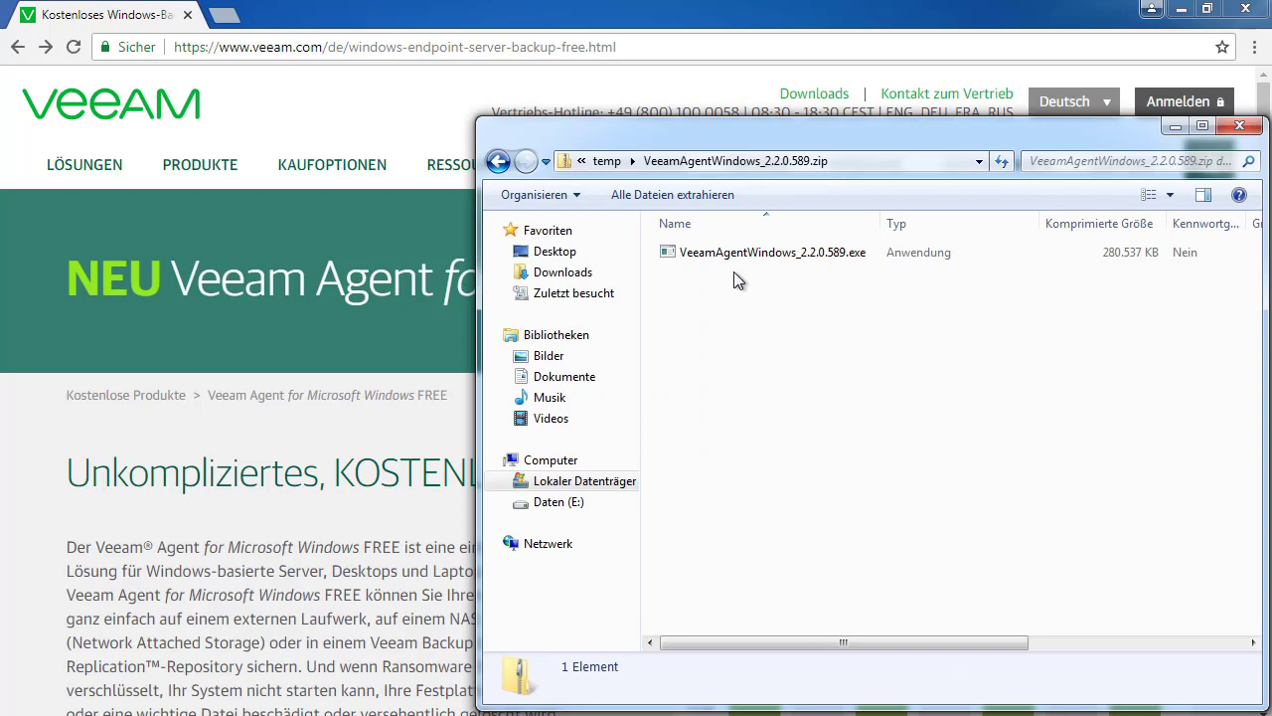
pyautogui.click(800, 254)
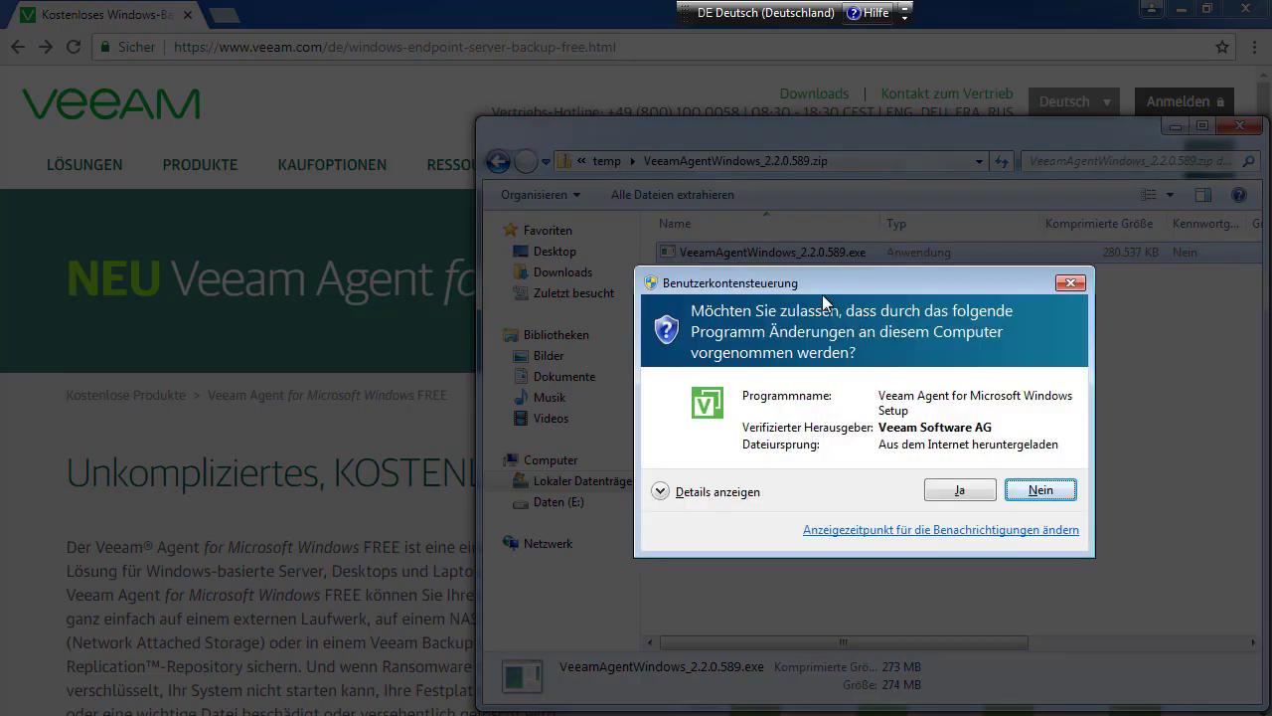
# Bring the UAC prompt into view and allow Veeam Agent Setup to make changes.
pyautogui.moveTo(820, 281); pyautogui.dragTo(701, 227)
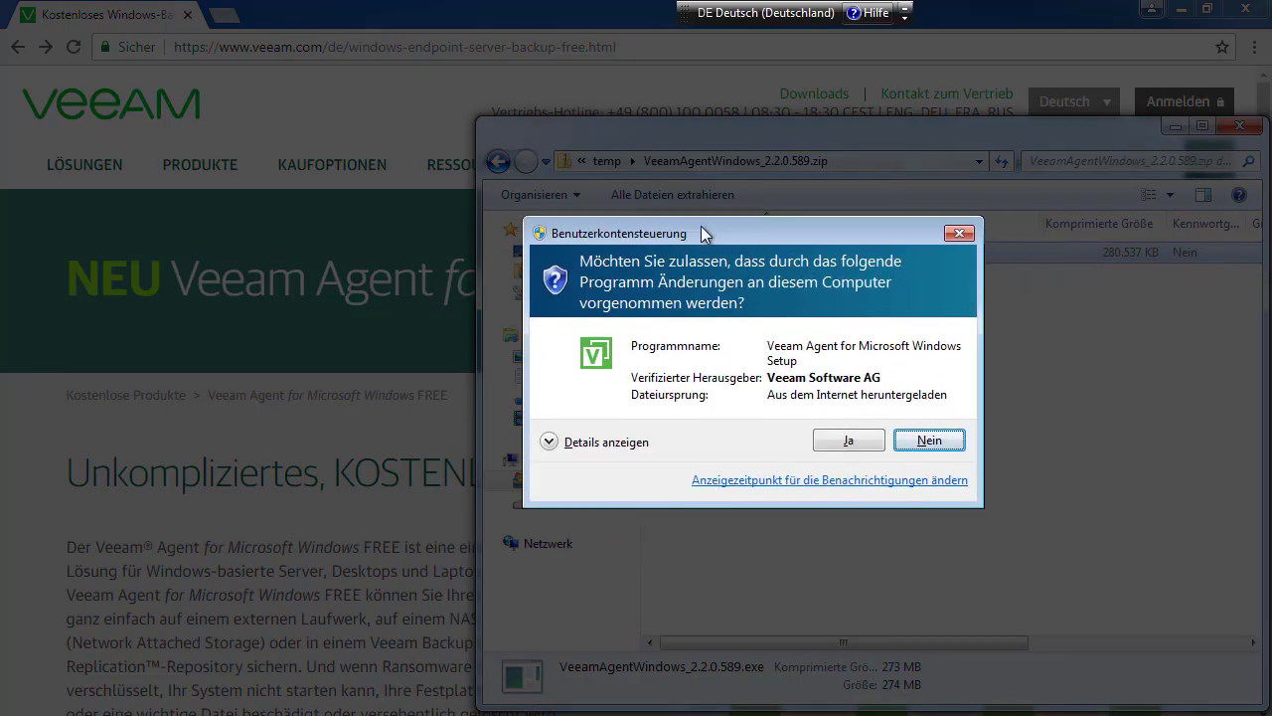
pyautogui.click(838, 437)
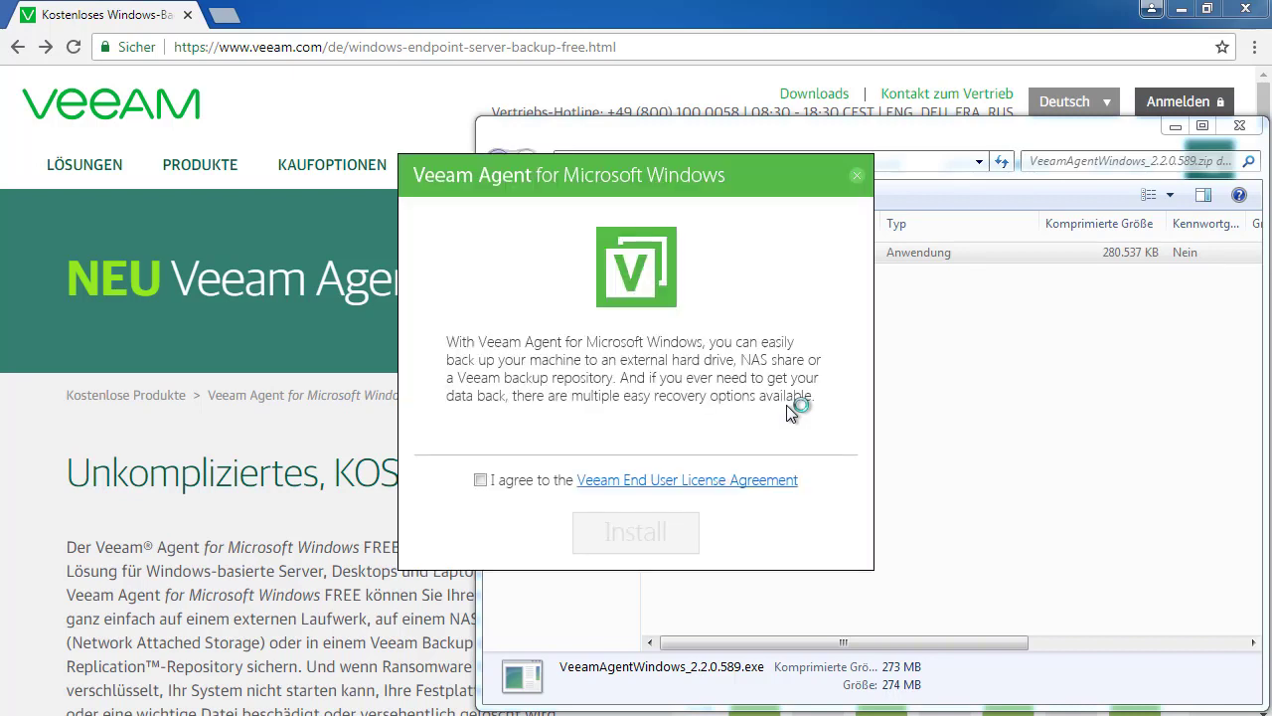
# Agree to the Veeam End User License Agreement and install the agent.
pyautogui.click(480, 481)
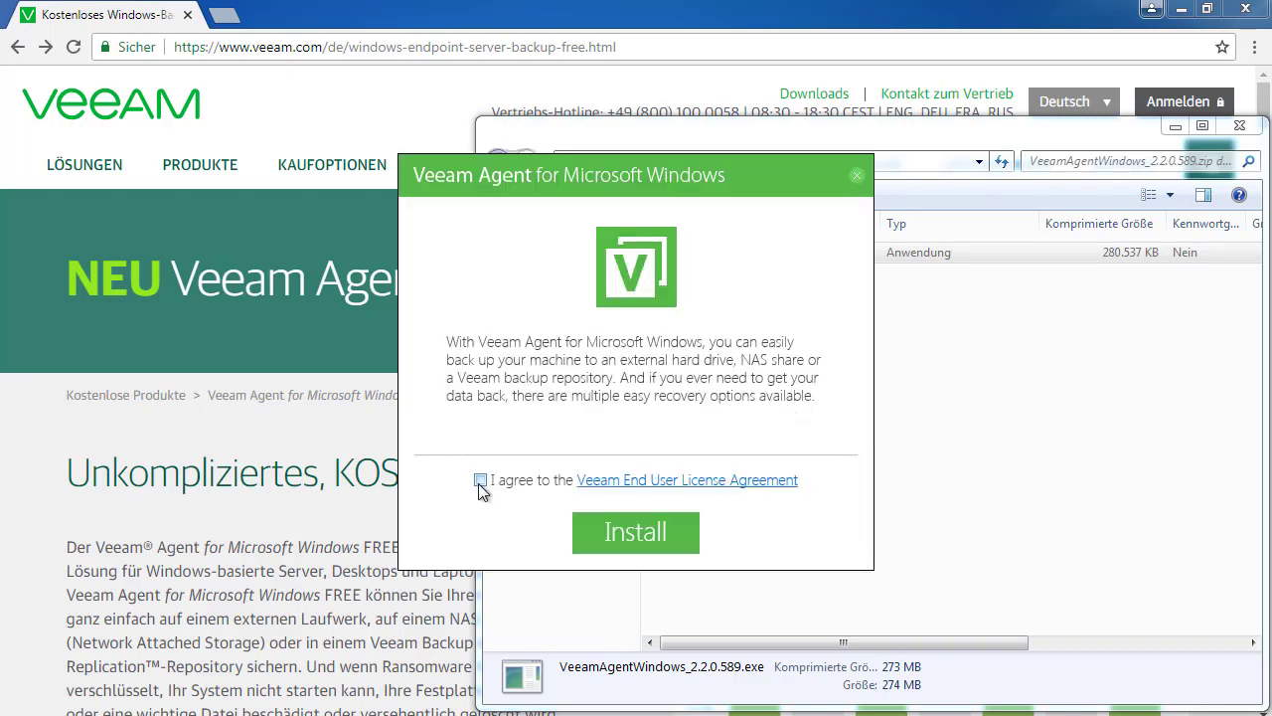
pyautogui.click(479, 480)
pyautogui.click(596, 531)
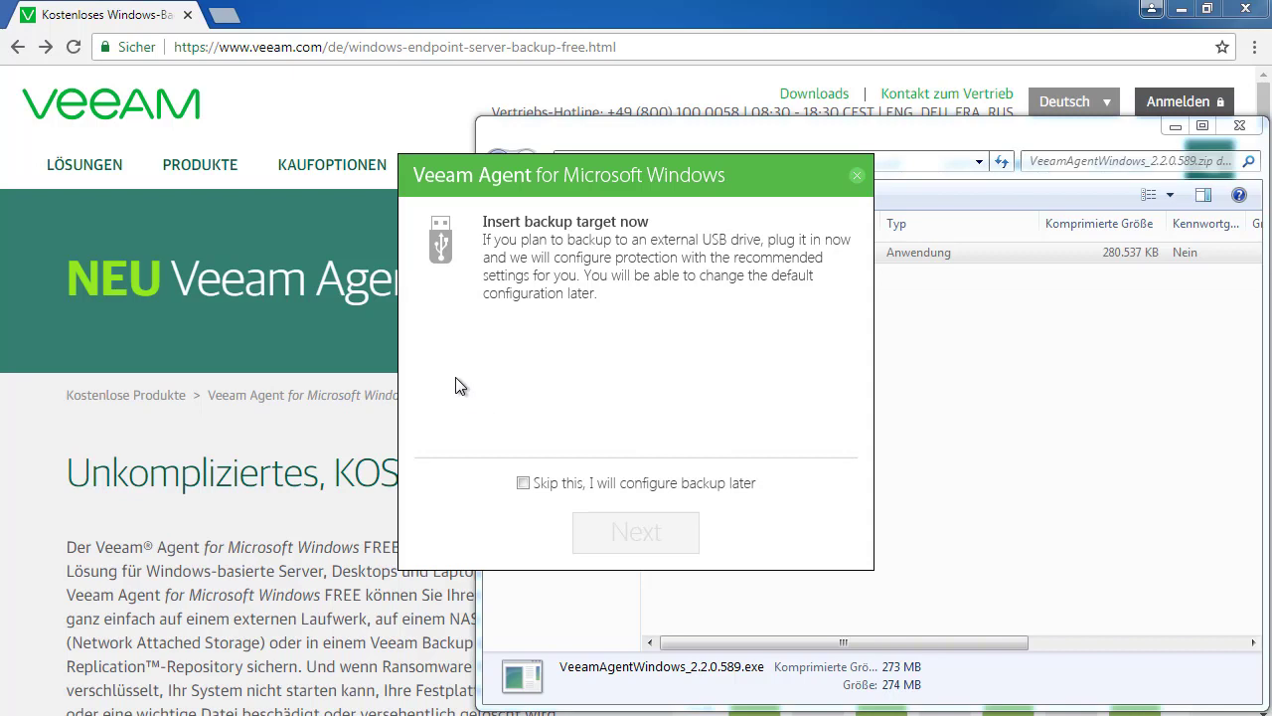
# Choose 'Skip this, I will configure backup later' and let the installation complete.
pyautogui.click(549, 484)
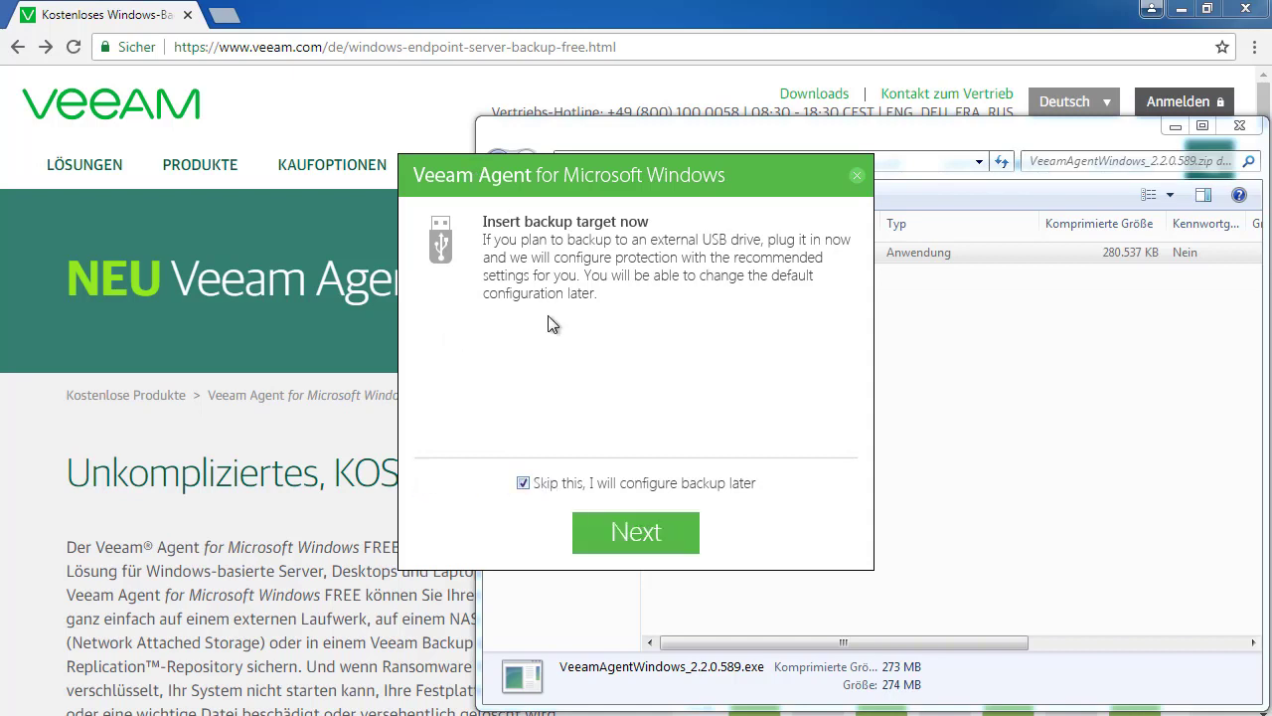
pyautogui.click(625, 533)
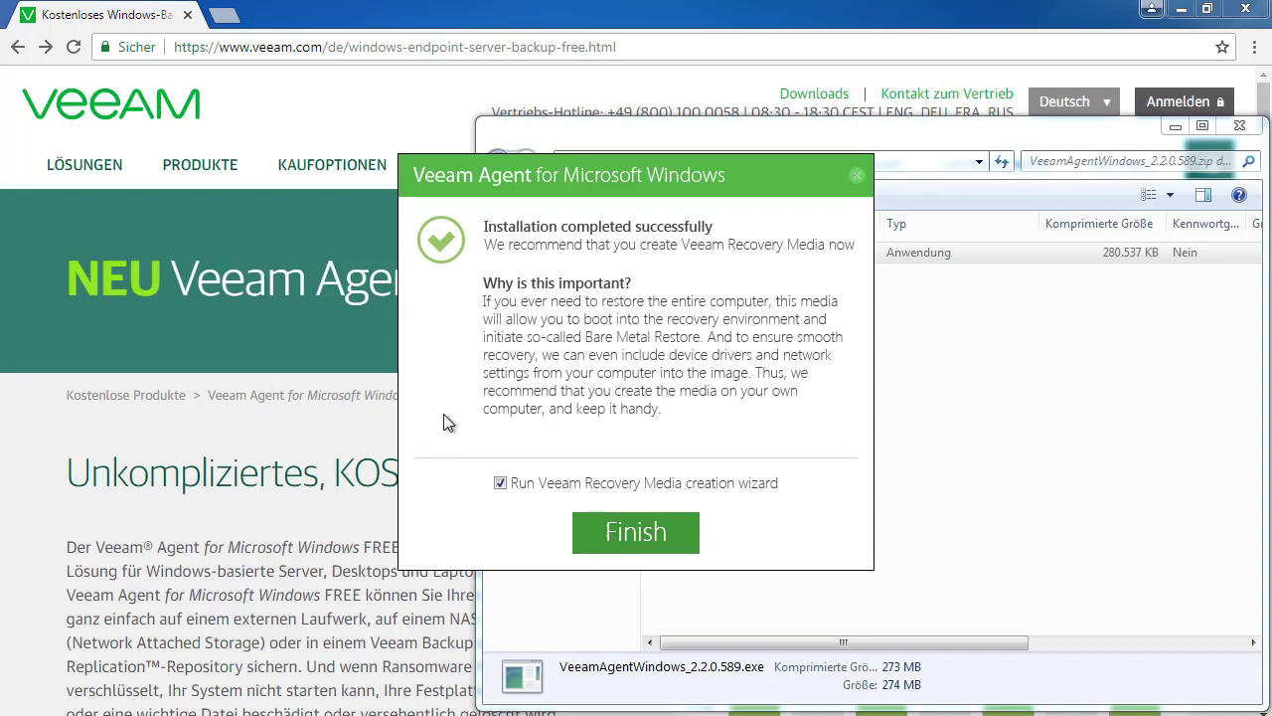
# Finish setup with the Veeam Recovery Media creation wizard left enabled.
pyautogui.press('Return')
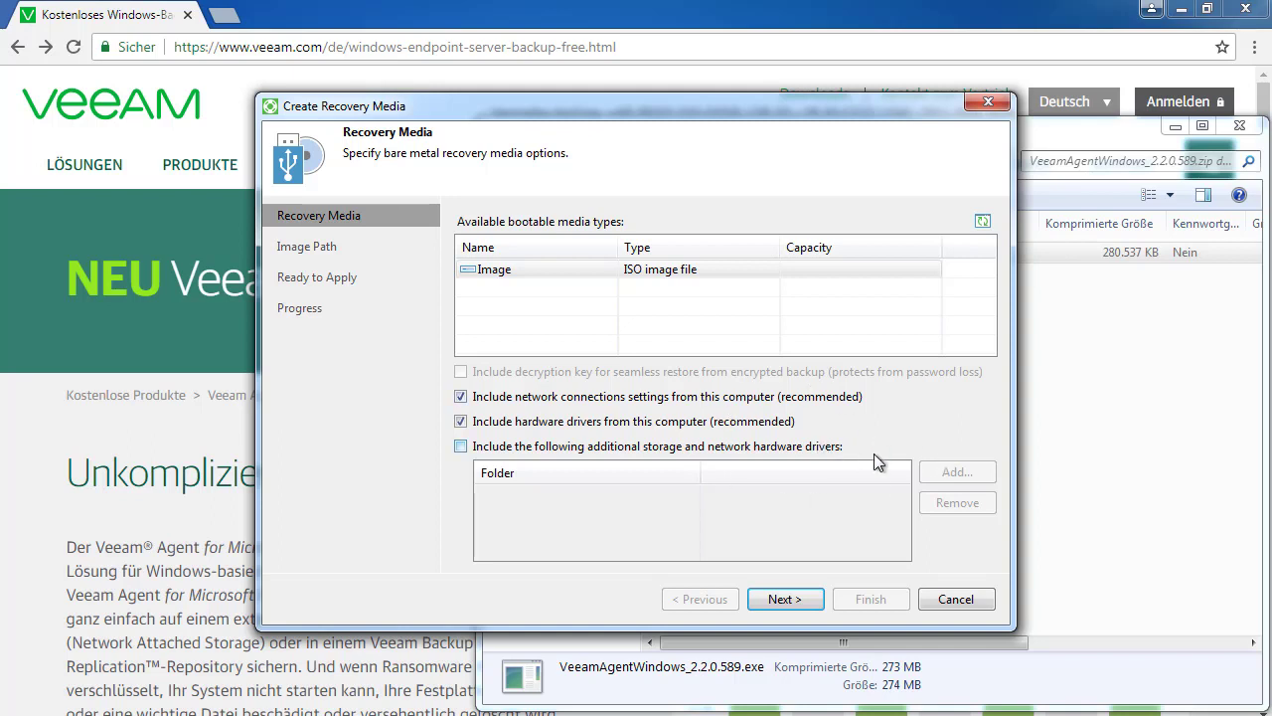
# Exclude network connection settings and hardware drivers from the recovery media.
pyautogui.click(460, 396)
pyautogui.click(460, 421)
pyautogui.click(783, 598)
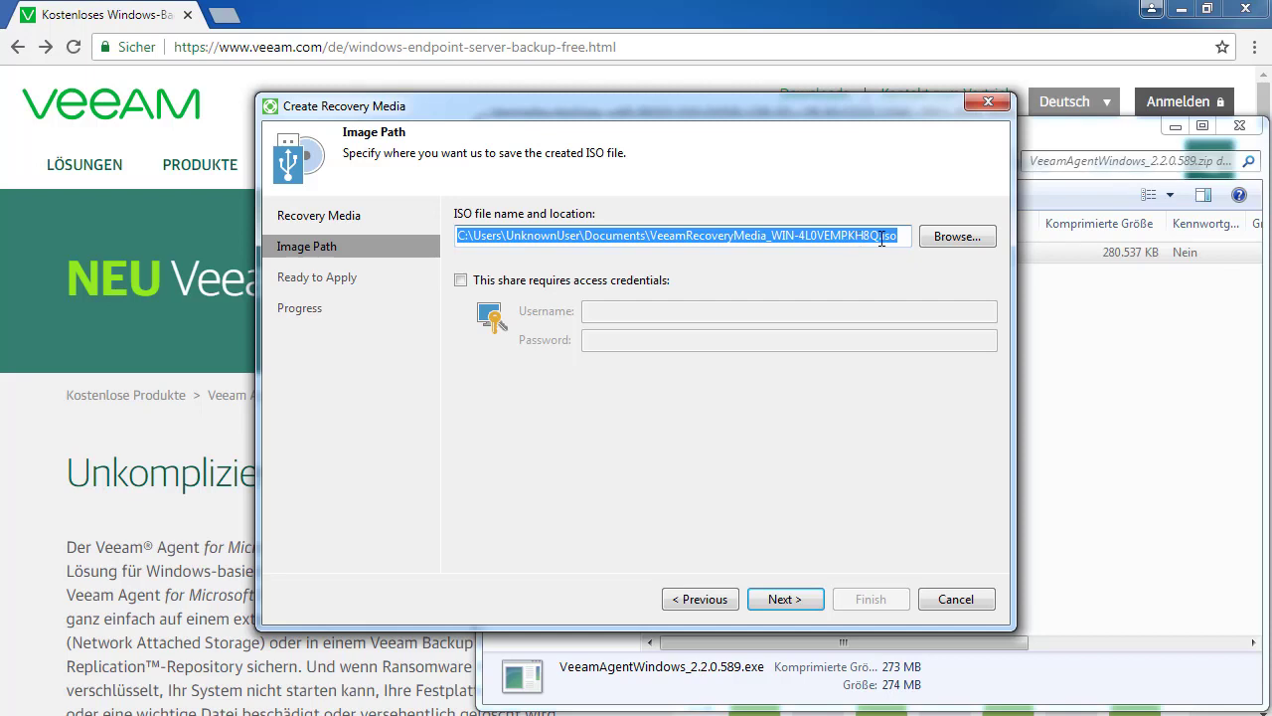
# Save the ISO as E:\VeeamRecoveryMedia_WIN-4L0VEMPKH8Q.iso and create the recovery media.
pyautogui.write('E:\\VeeamRecoveryMedia_WIN-4L0VEMPKH8Q.iso')
pyautogui.click(784, 598)
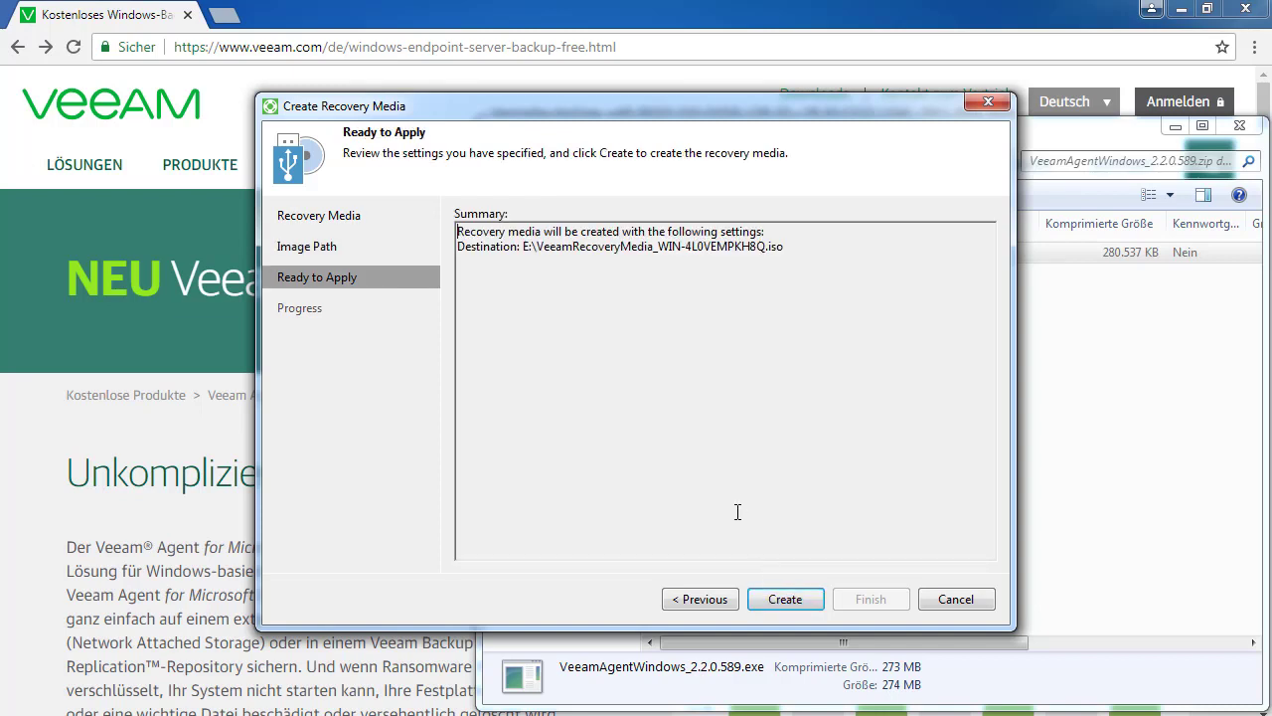
pyautogui.click(766, 599)
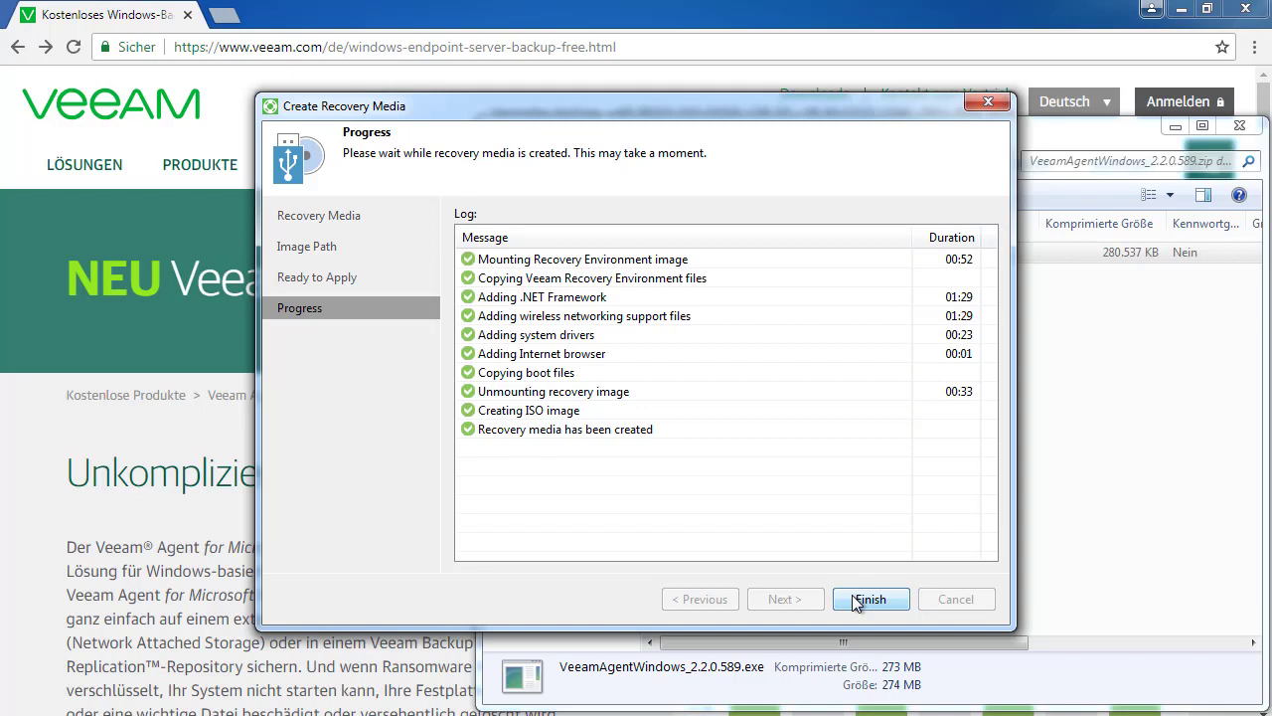
pyautogui.click(866, 599)
# Open drive Daten (E:) and select the 381,312 KB VeeamRecoveryMedia ISO image.
pyautogui.click(549, 505)
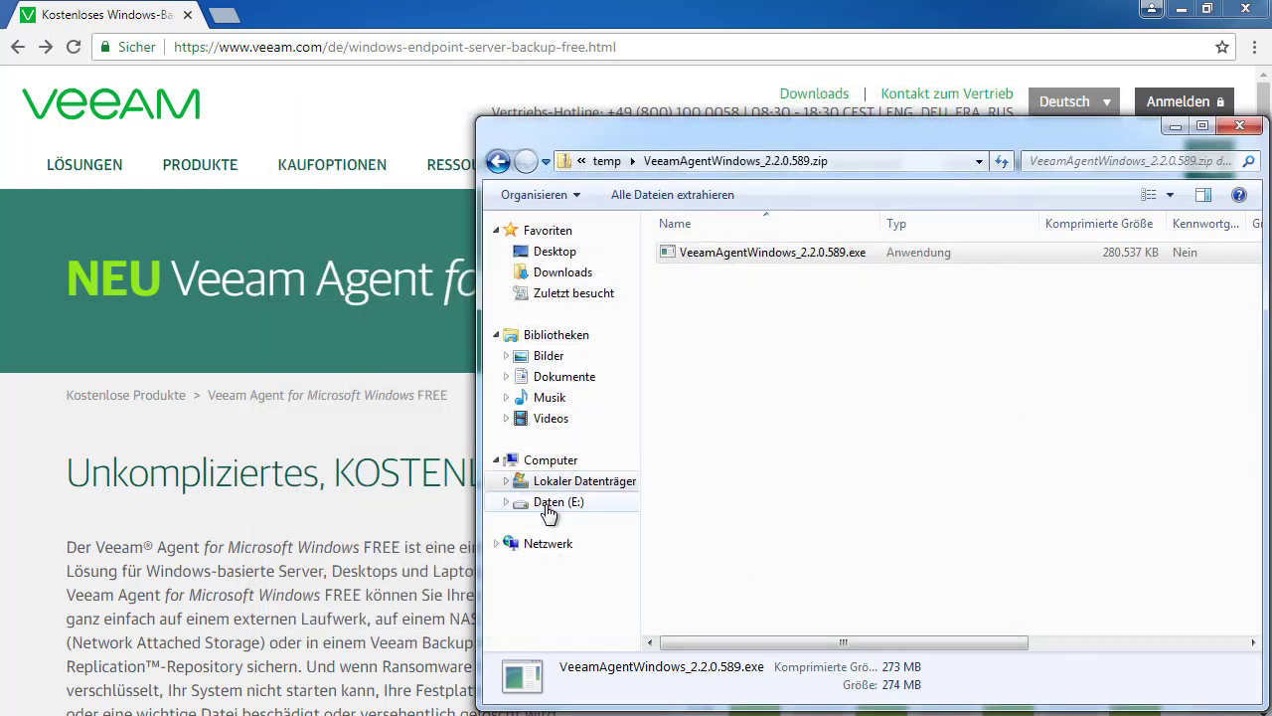
pyautogui.click(786, 314)
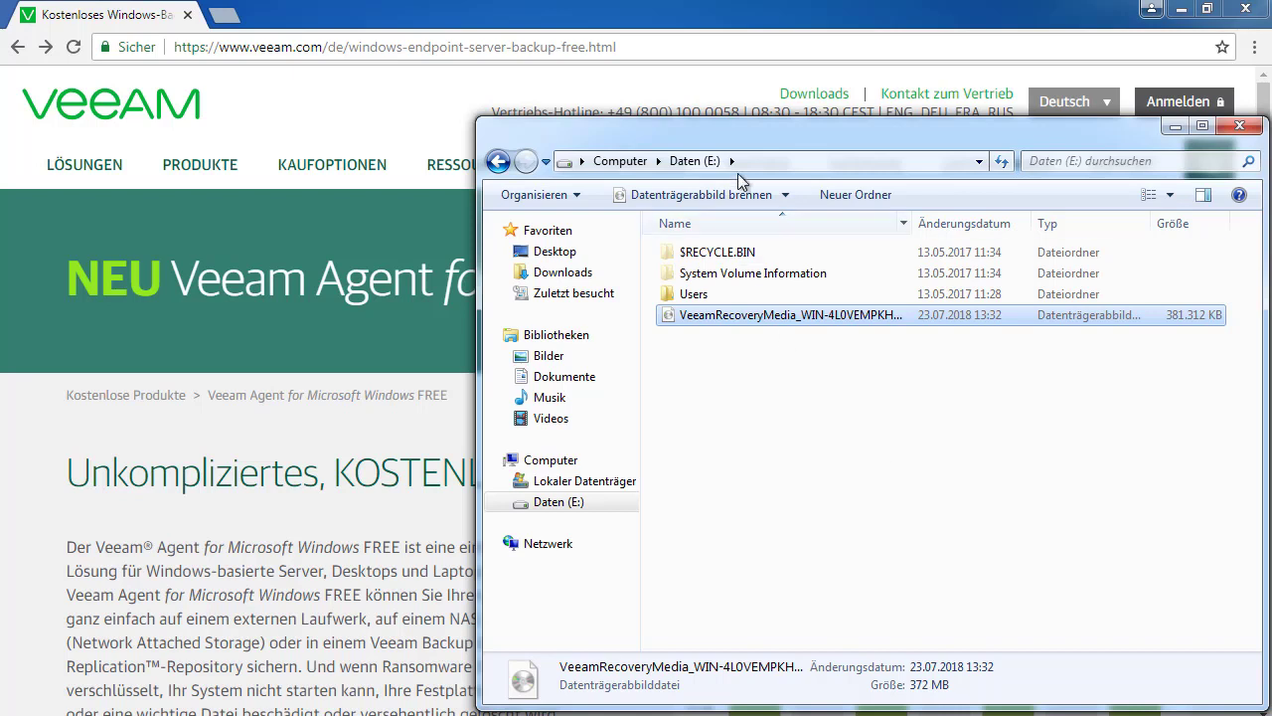
pyautogui.moveTo(766, 128); pyautogui.dragTo(722, 120)
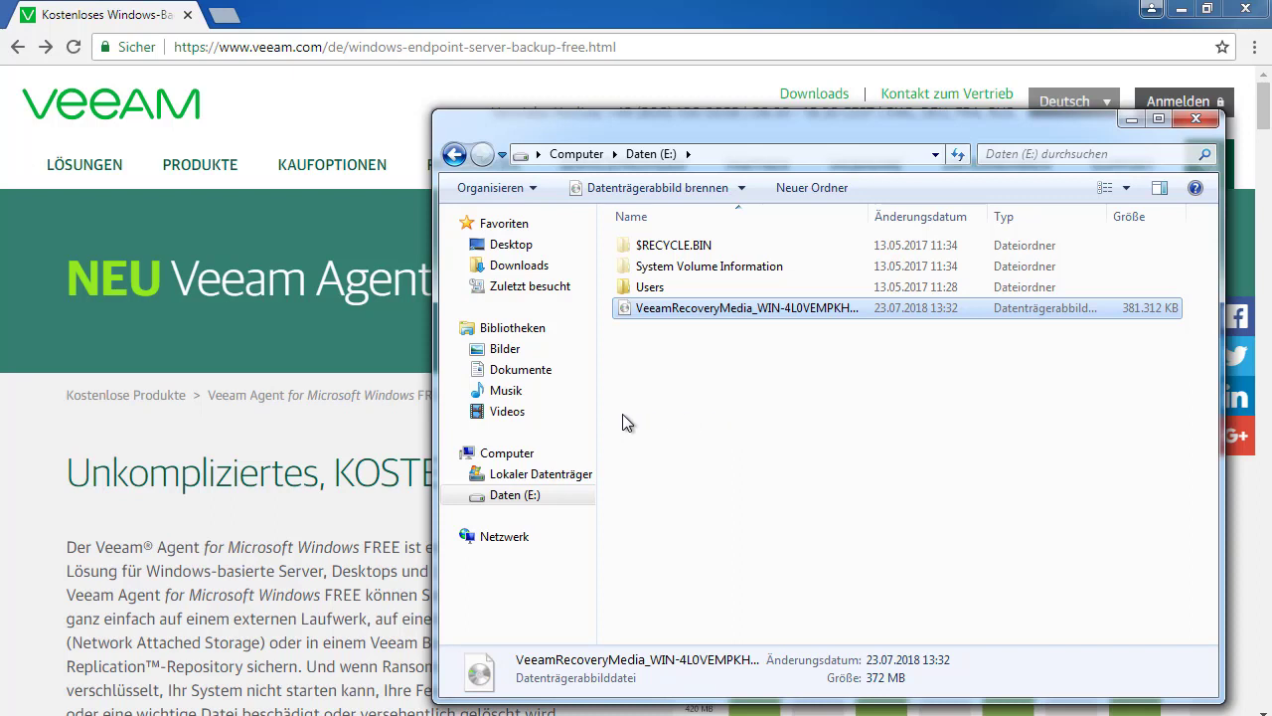
# Open the Veeam Control Panel from the tray, decline a license, then open a new Chrome tab.
pyautogui.click(1082, 710)
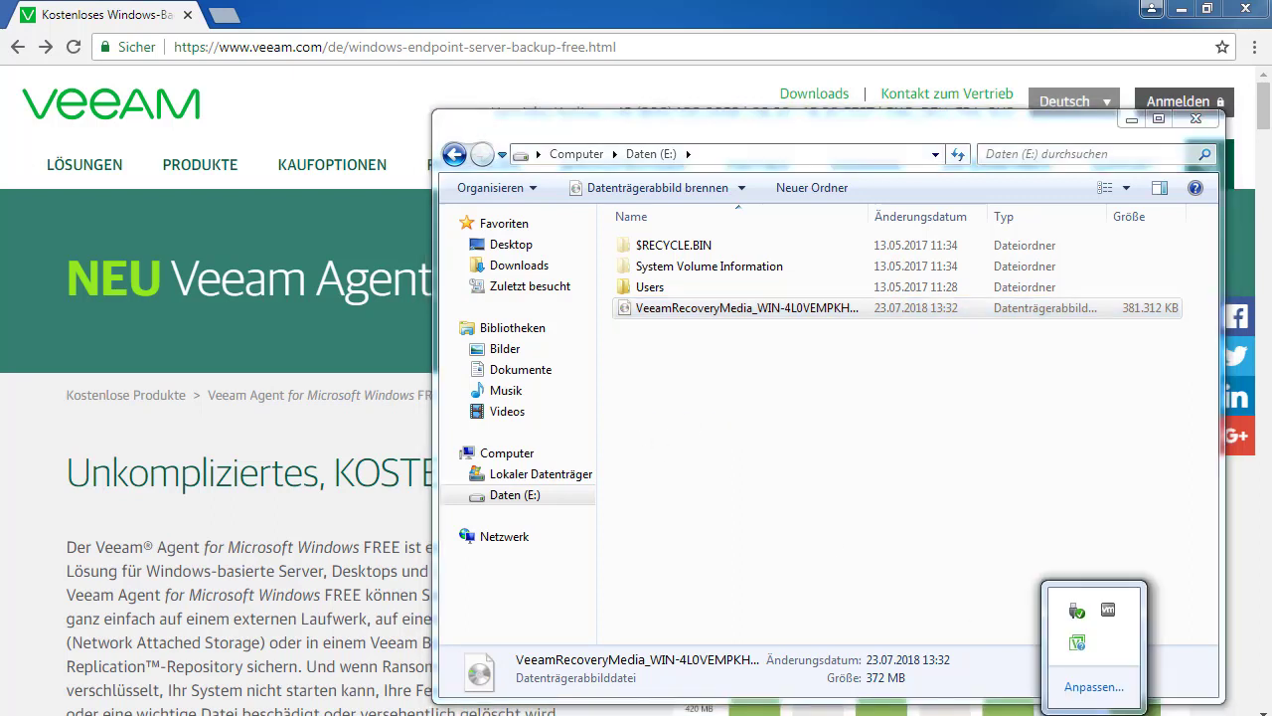
pyautogui.click(1078, 646)
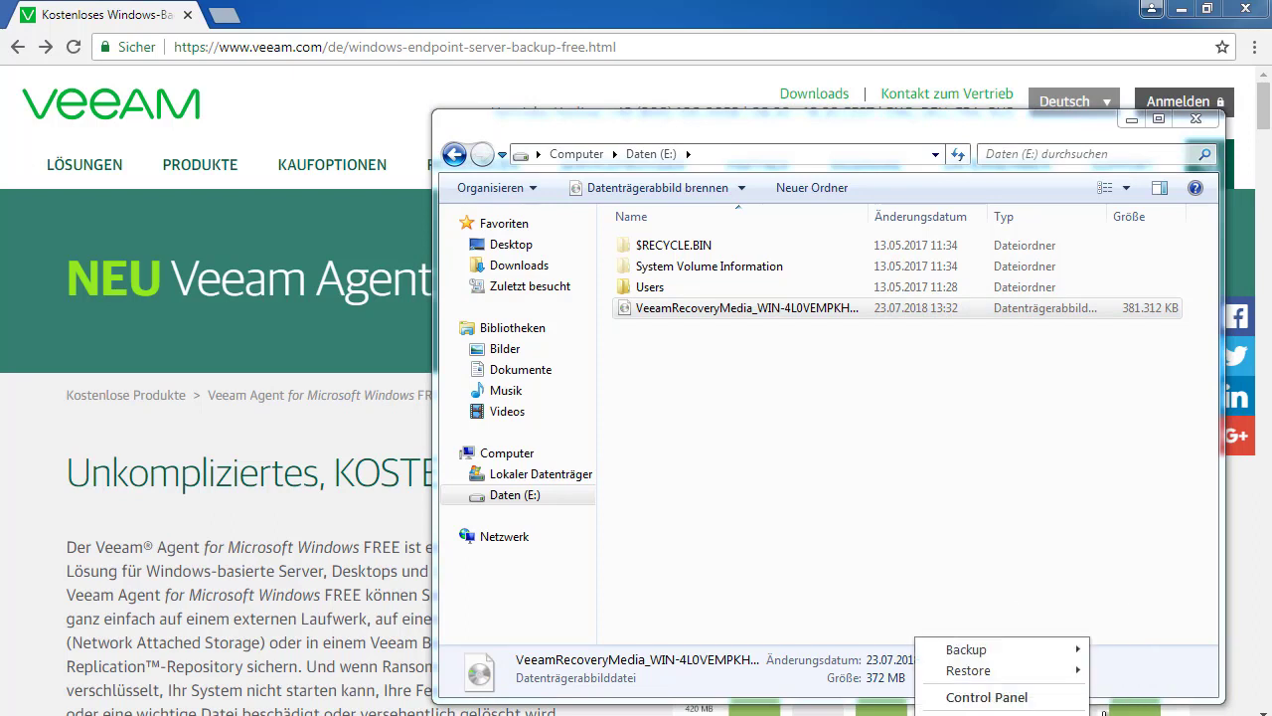
pyautogui.click(987, 697)
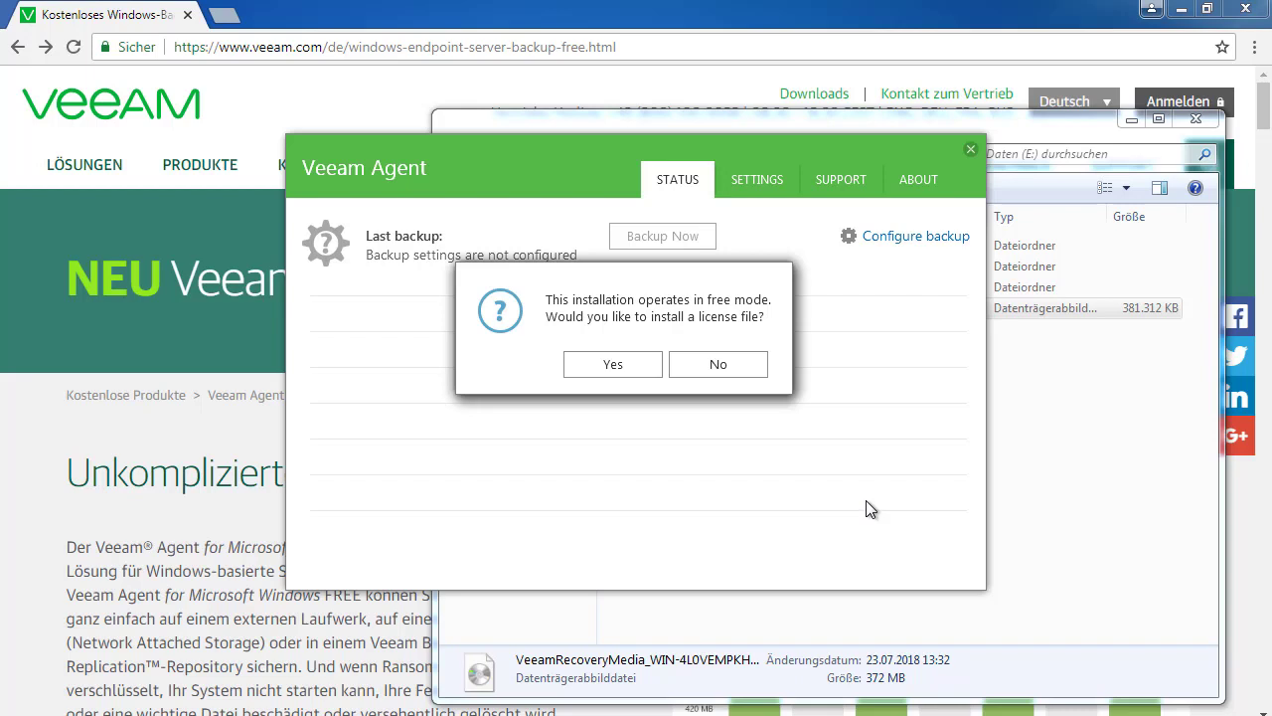
pyautogui.click(716, 365)
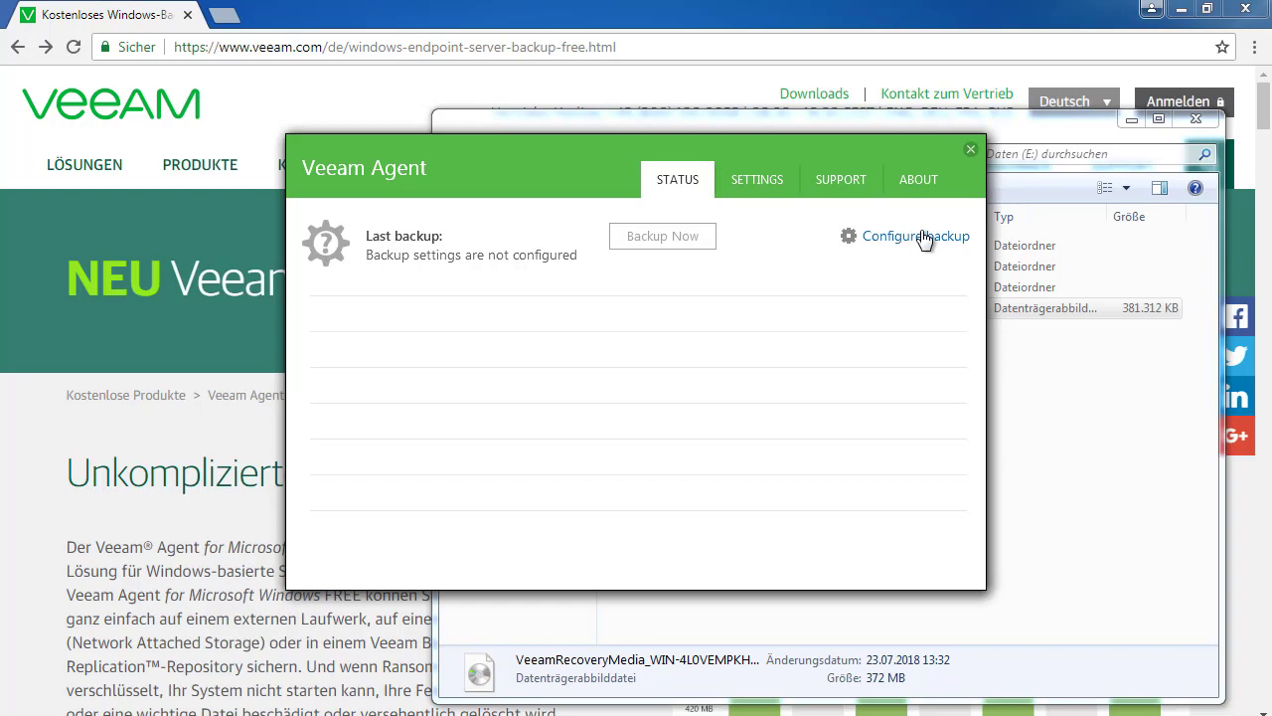
pyautogui.click(402, 13)
pyautogui.click(225, 16)
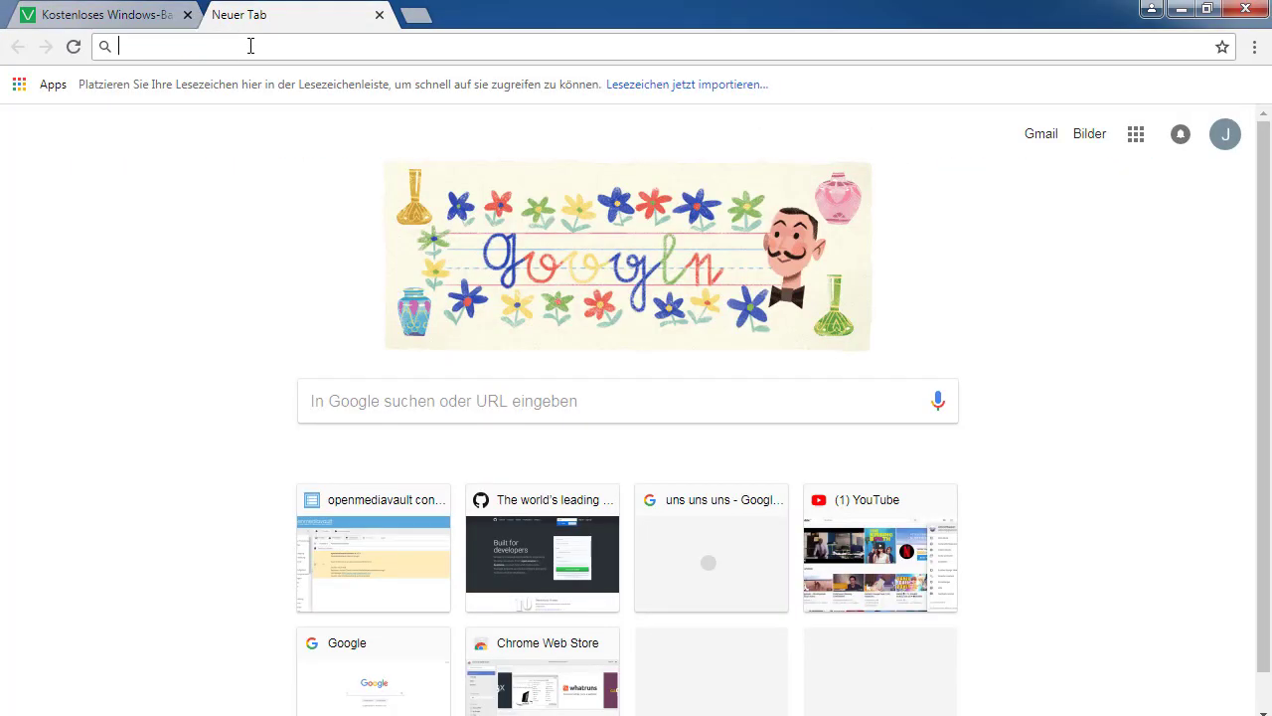
# Log in to the openmediavault panel on odroidxu4 as admin with the account password.
pyautogui.click(383, 548)
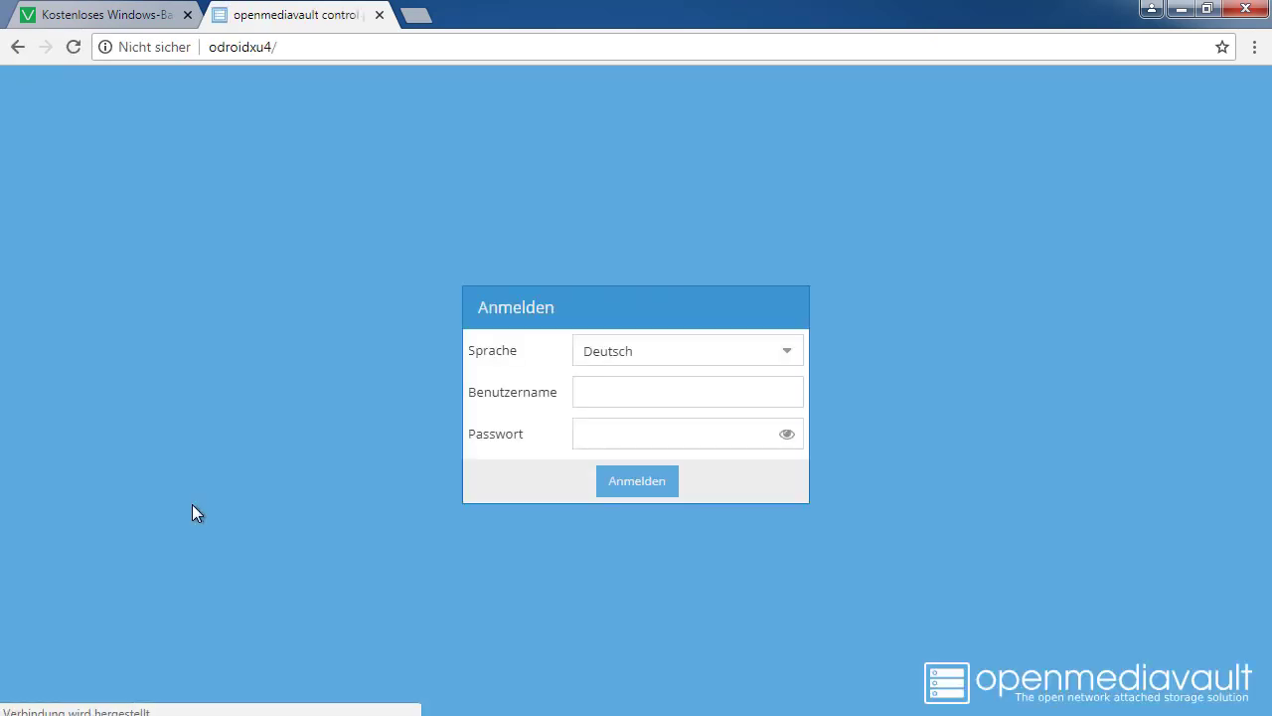
pyautogui.click(594, 395)
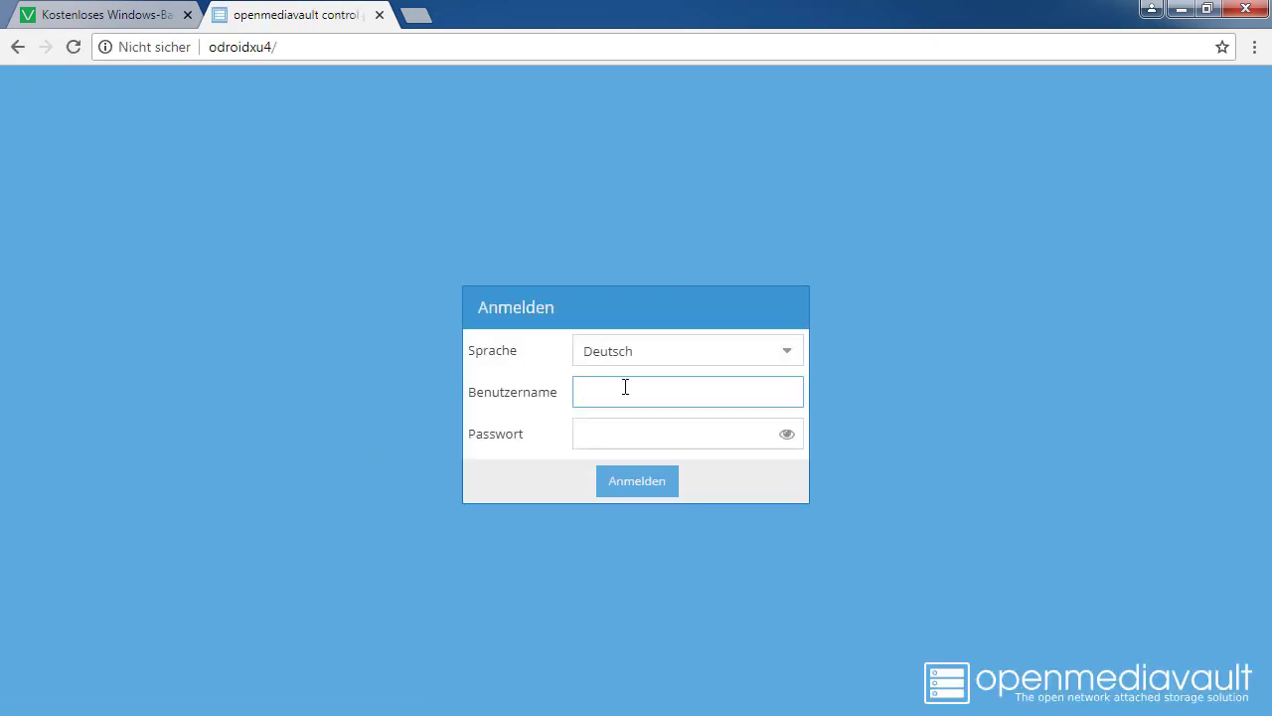
pyautogui.press('Tab')
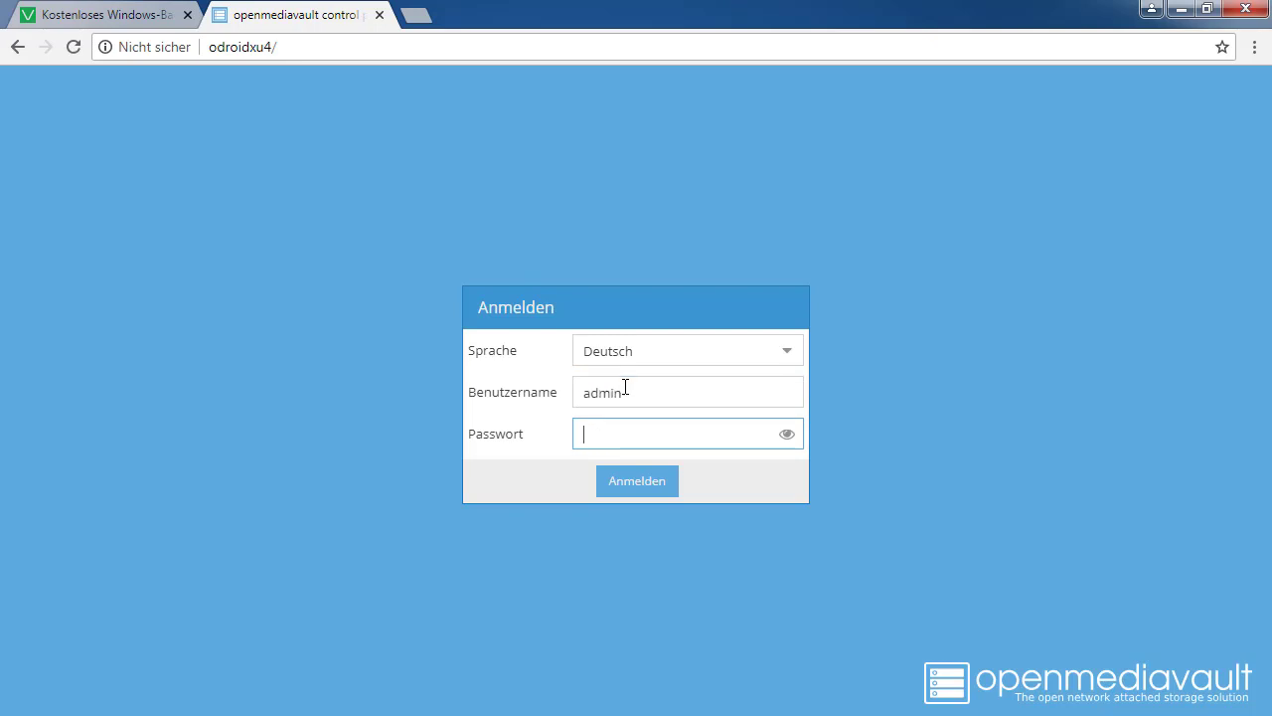
pyautogui.press('Return')
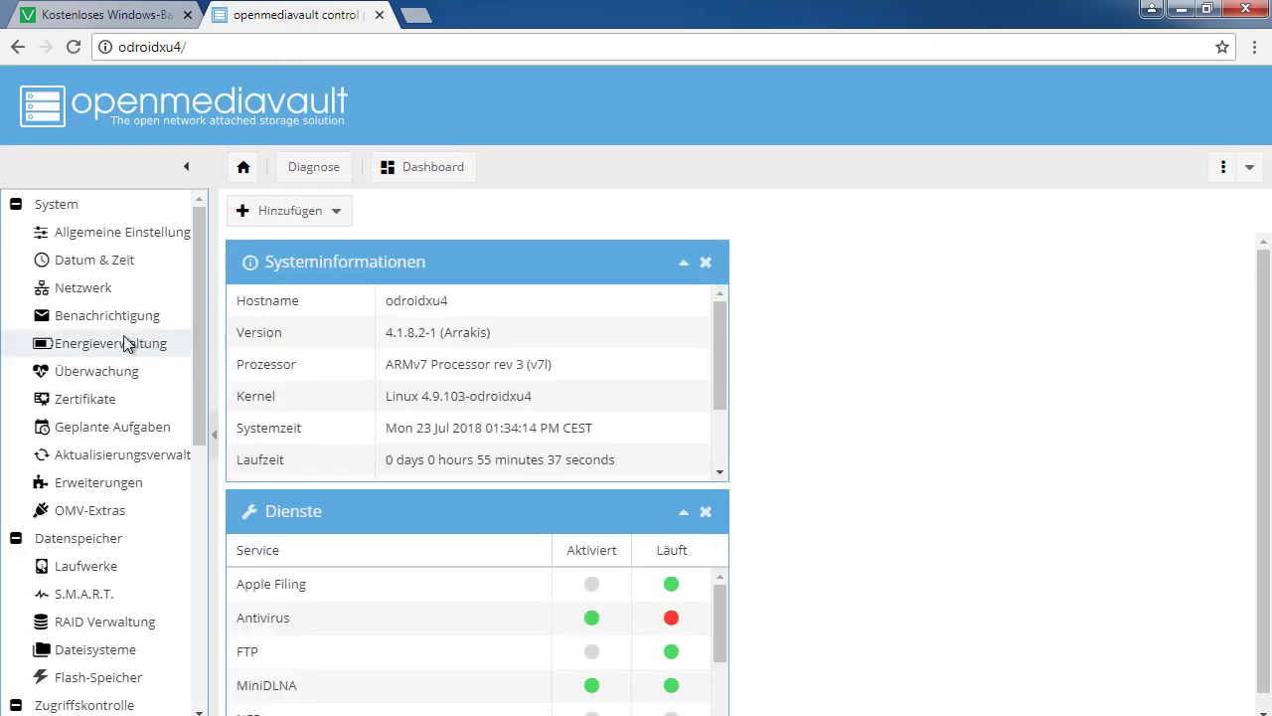
# Show the Freigegebene Ordner list (Home_Jet, Medien, Schutzzone, Tauschverzeichniss), dismissing the Veeam Agent window.
pyautogui.scroll(-2, 109, 352)
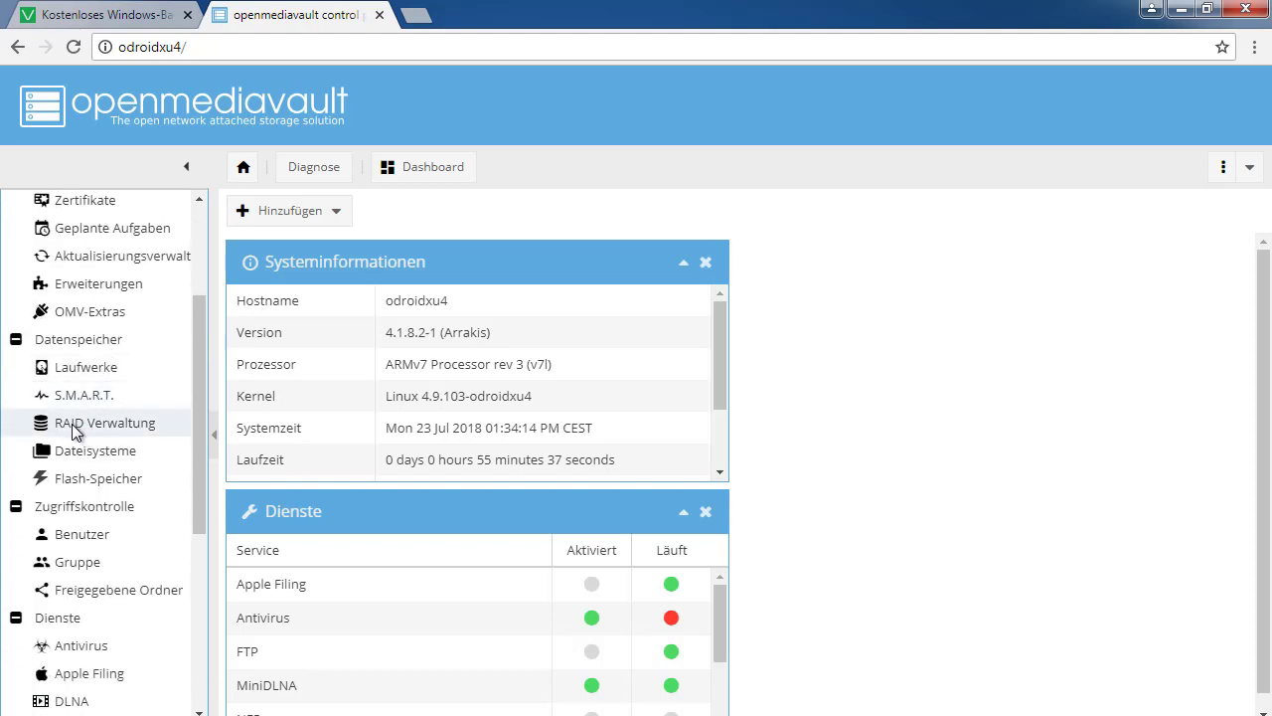
pyautogui.scroll(-2, 80, 429)
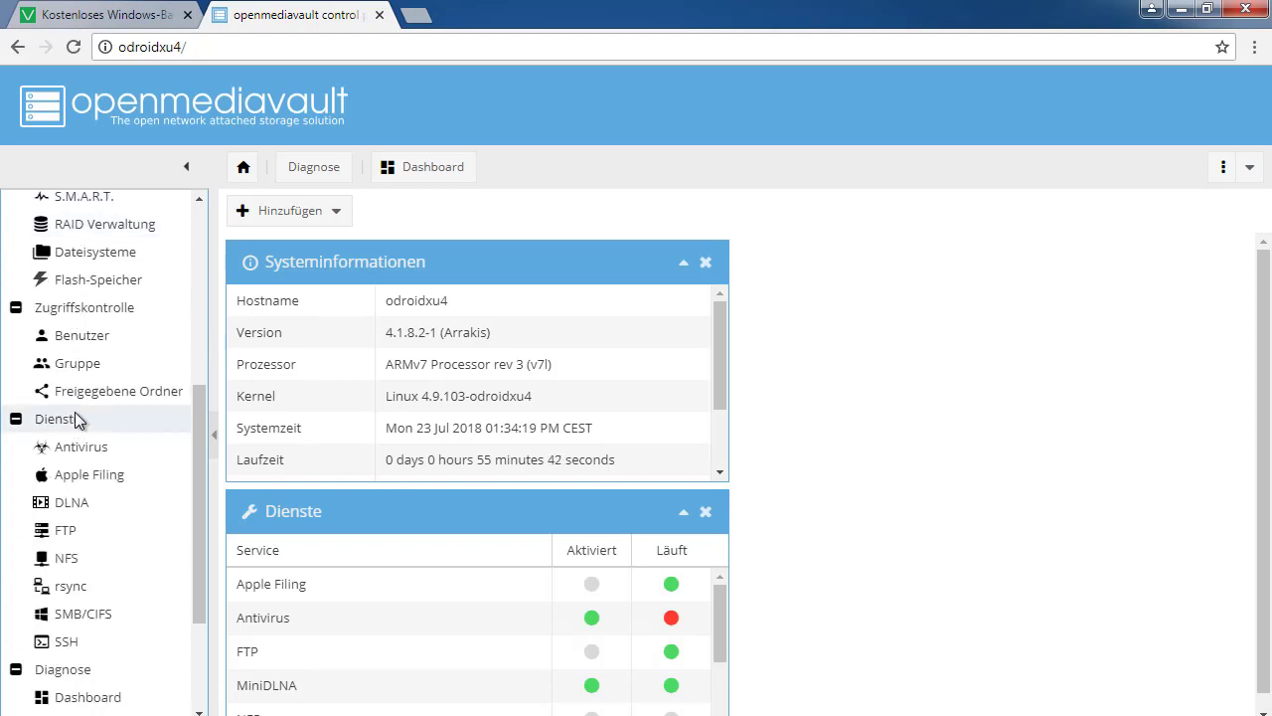
pyautogui.scroll(2, 75, 412)
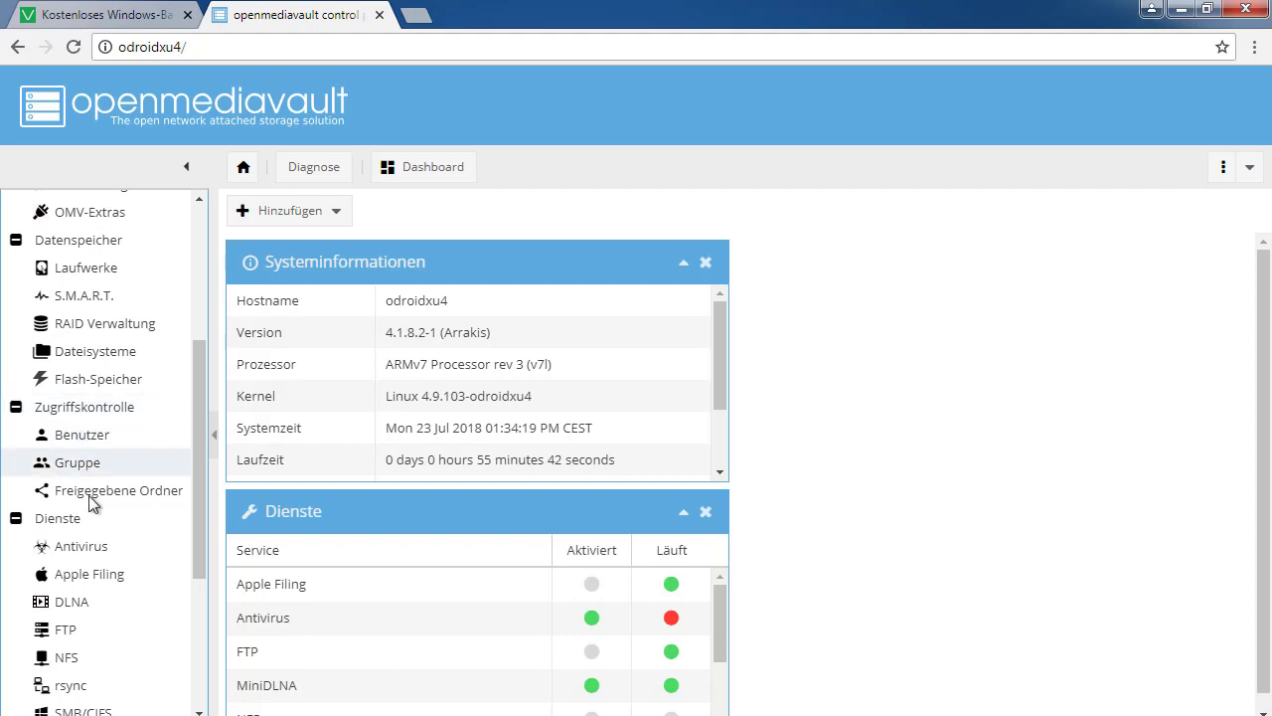
pyautogui.click(92, 497)
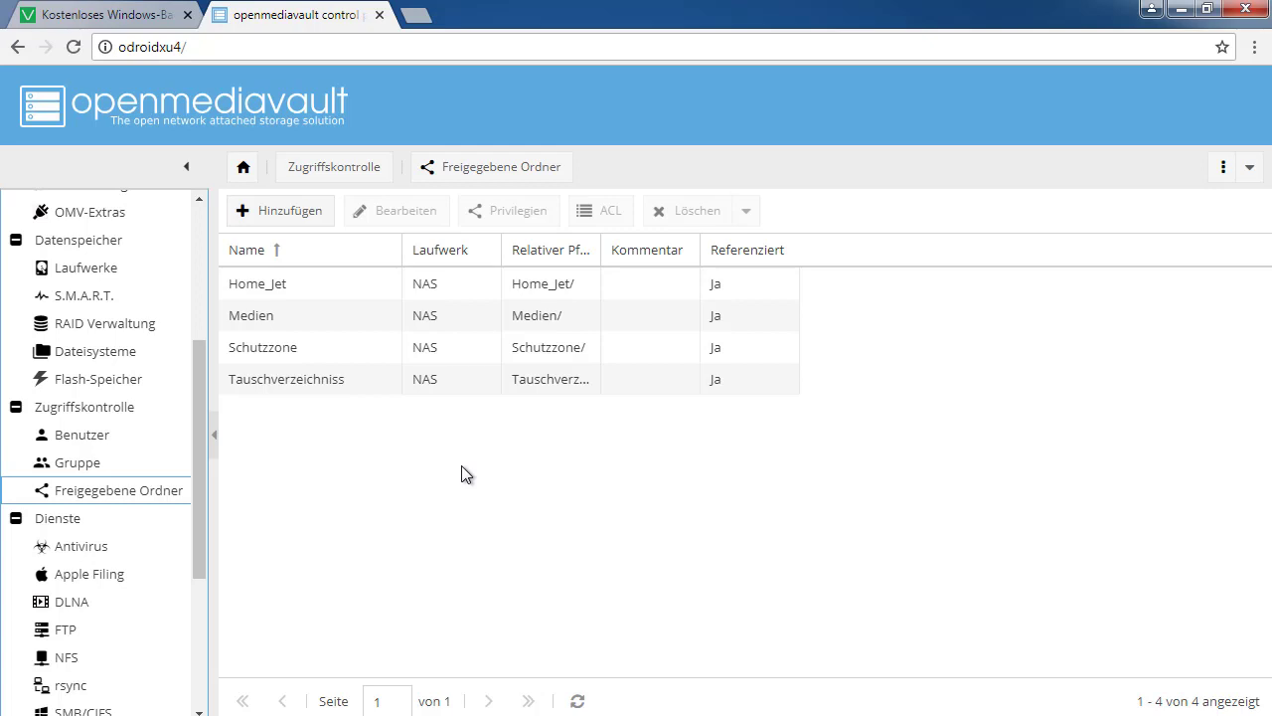
pyautogui.click(479, 715)
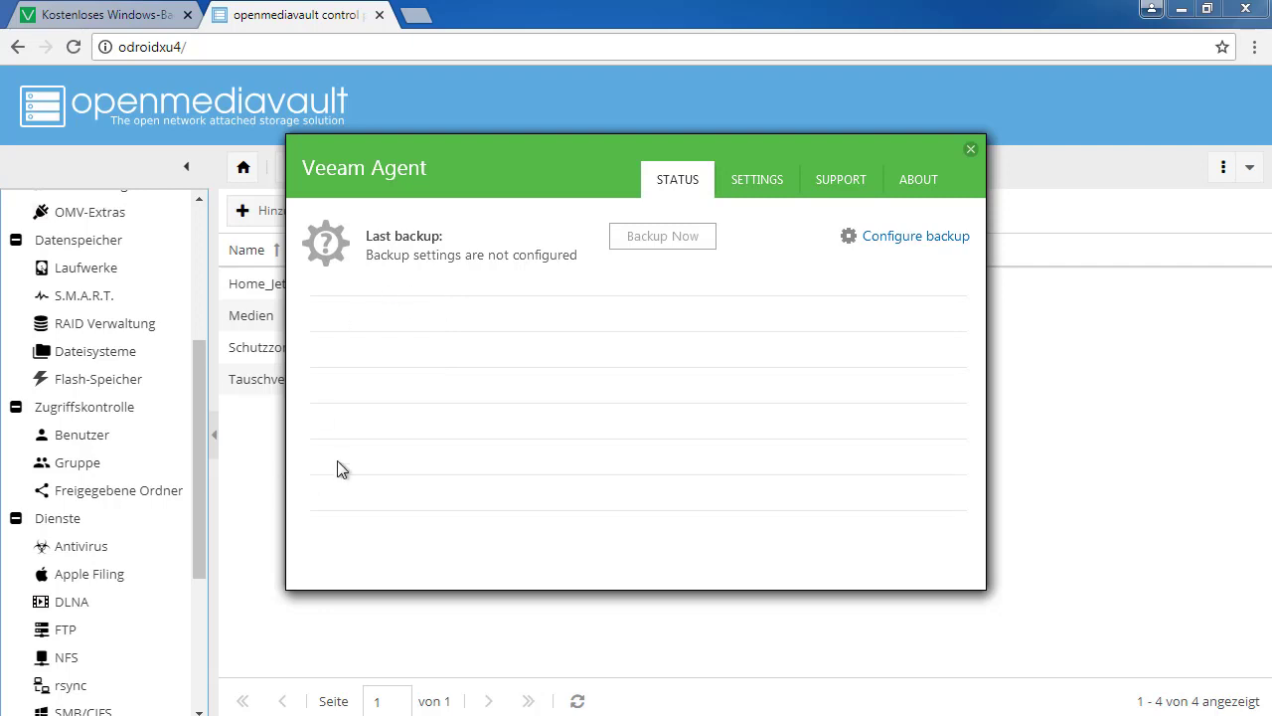
pyautogui.press('Escape')
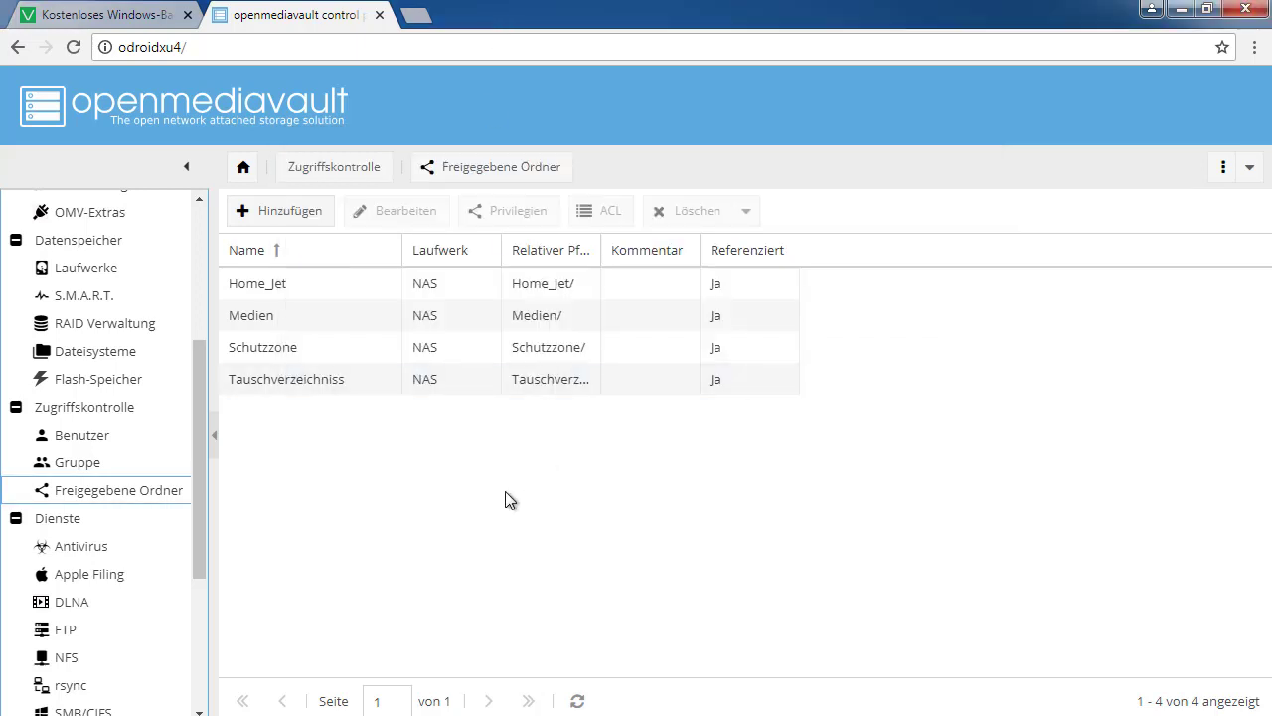
# Fill in a new user named backup with a password and its confirmation, then try saving.
pyautogui.click(69, 439)
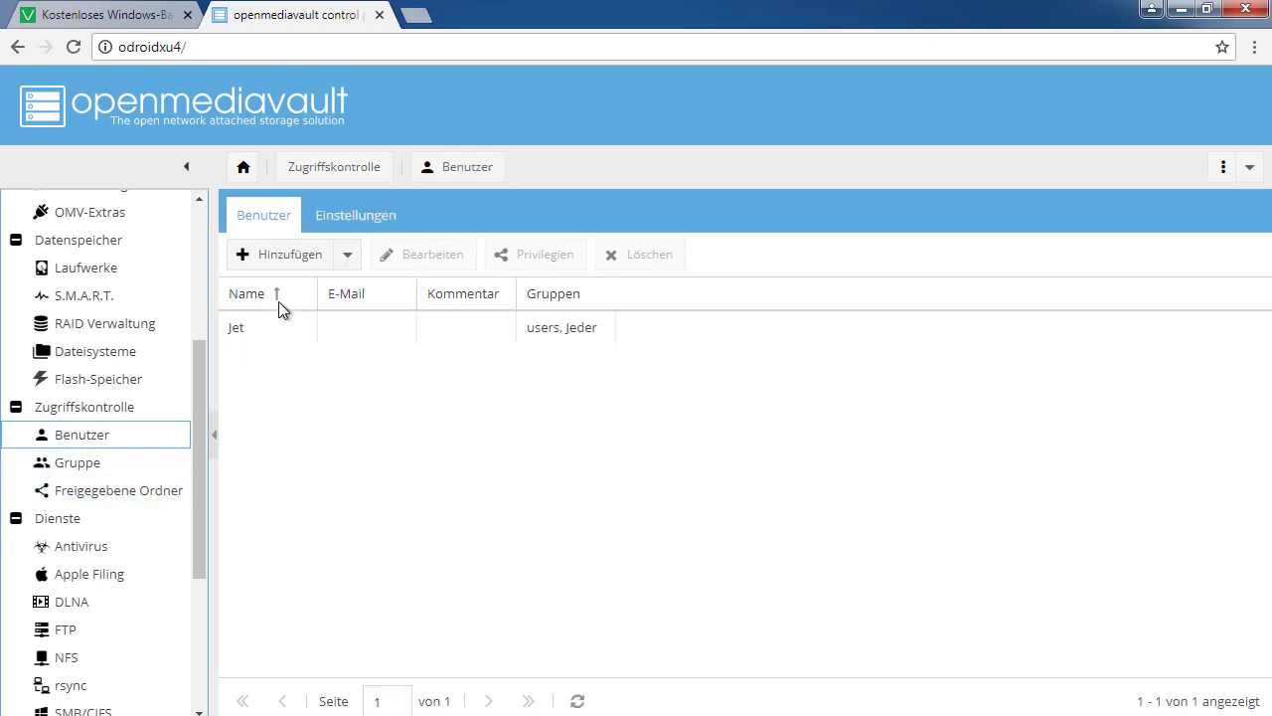
pyautogui.click(270, 259)
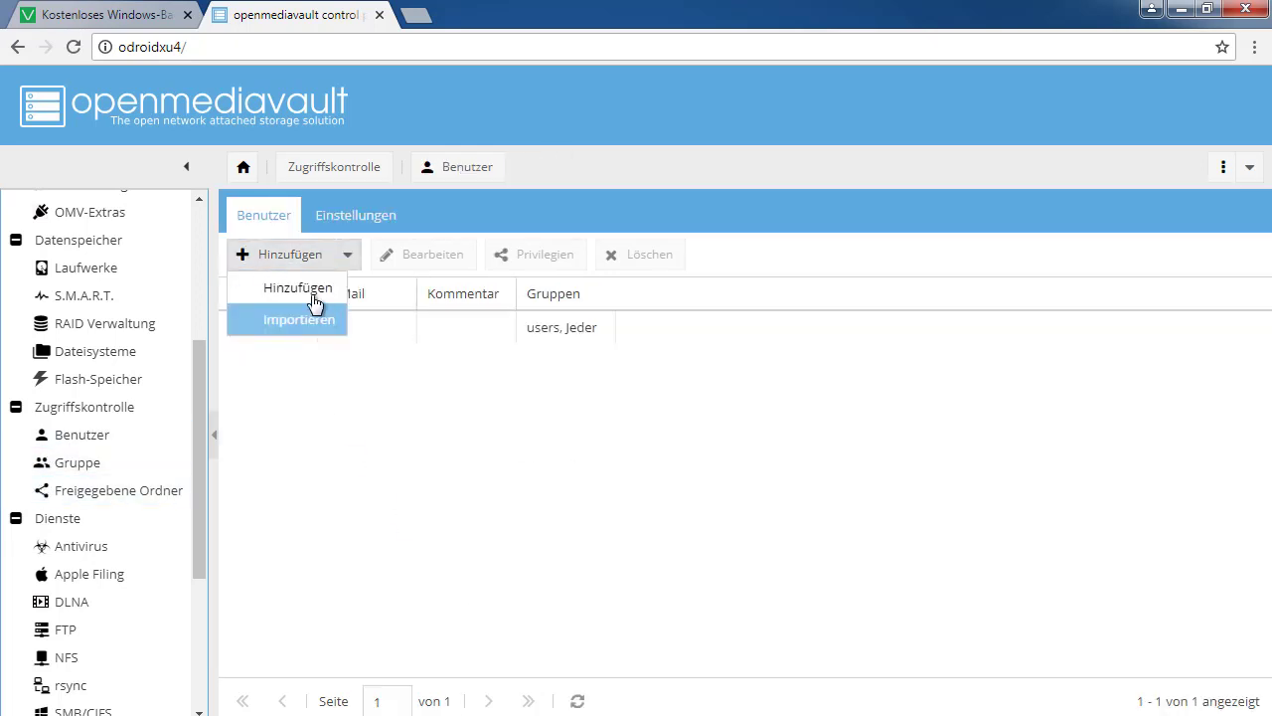
pyautogui.click(313, 296)
pyautogui.click(607, 281)
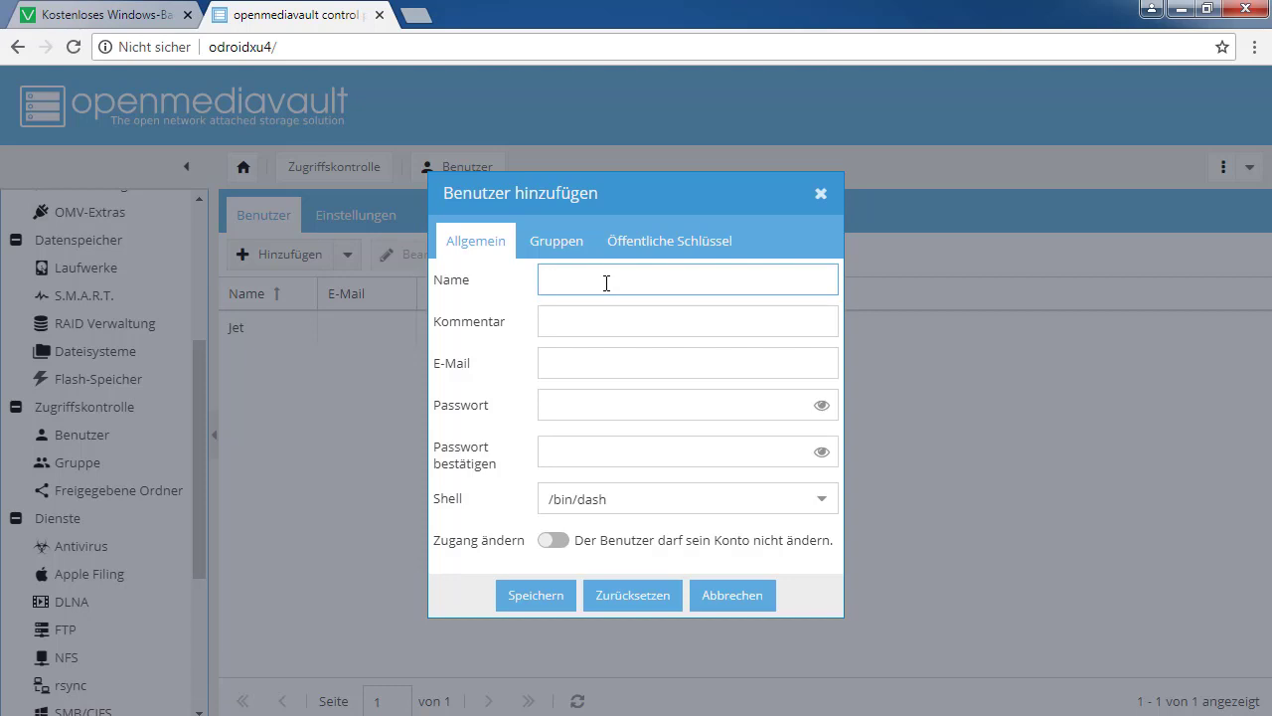
pyautogui.write('backup')
pyautogui.click(586, 400)
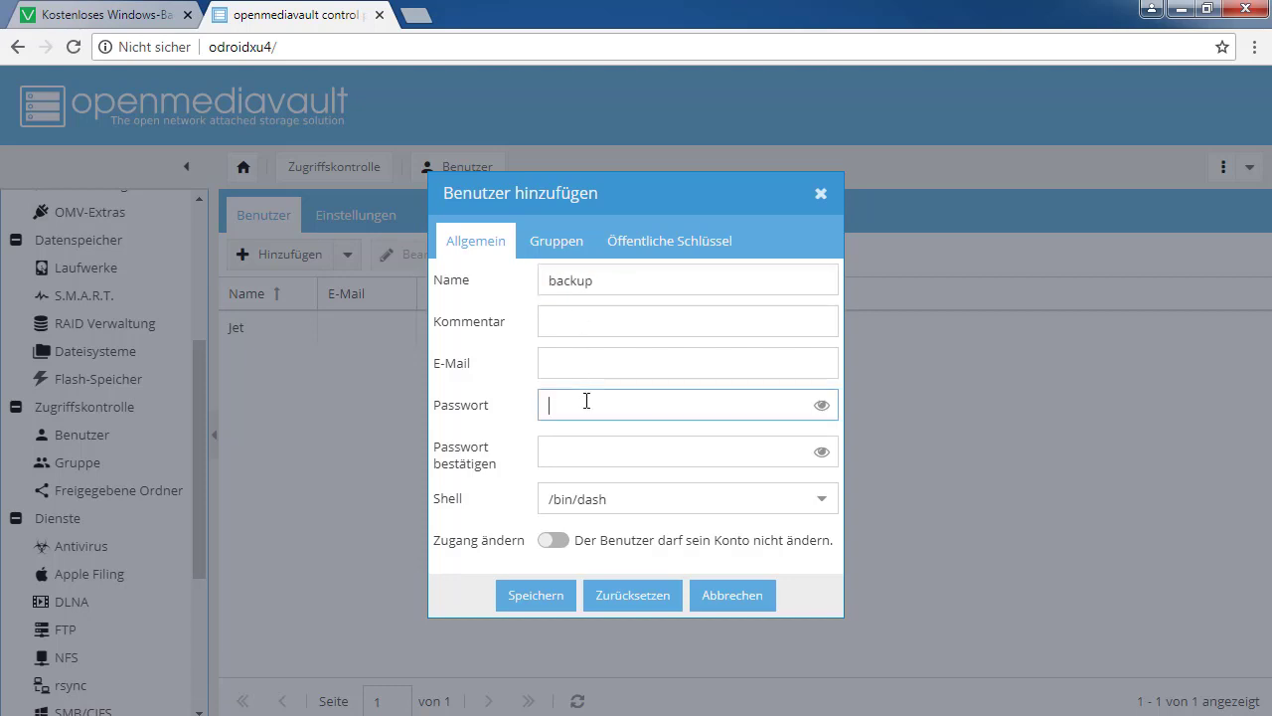
pyautogui.click(600, 458)
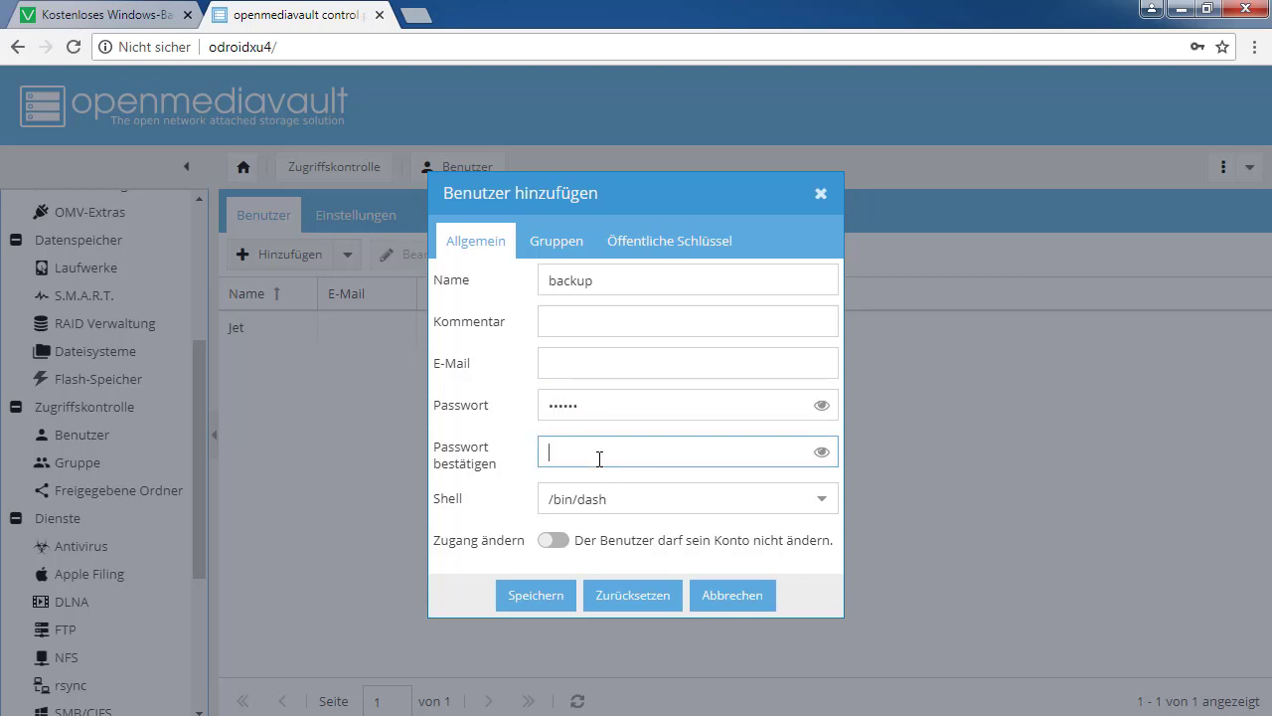
pyautogui.click(542, 602)
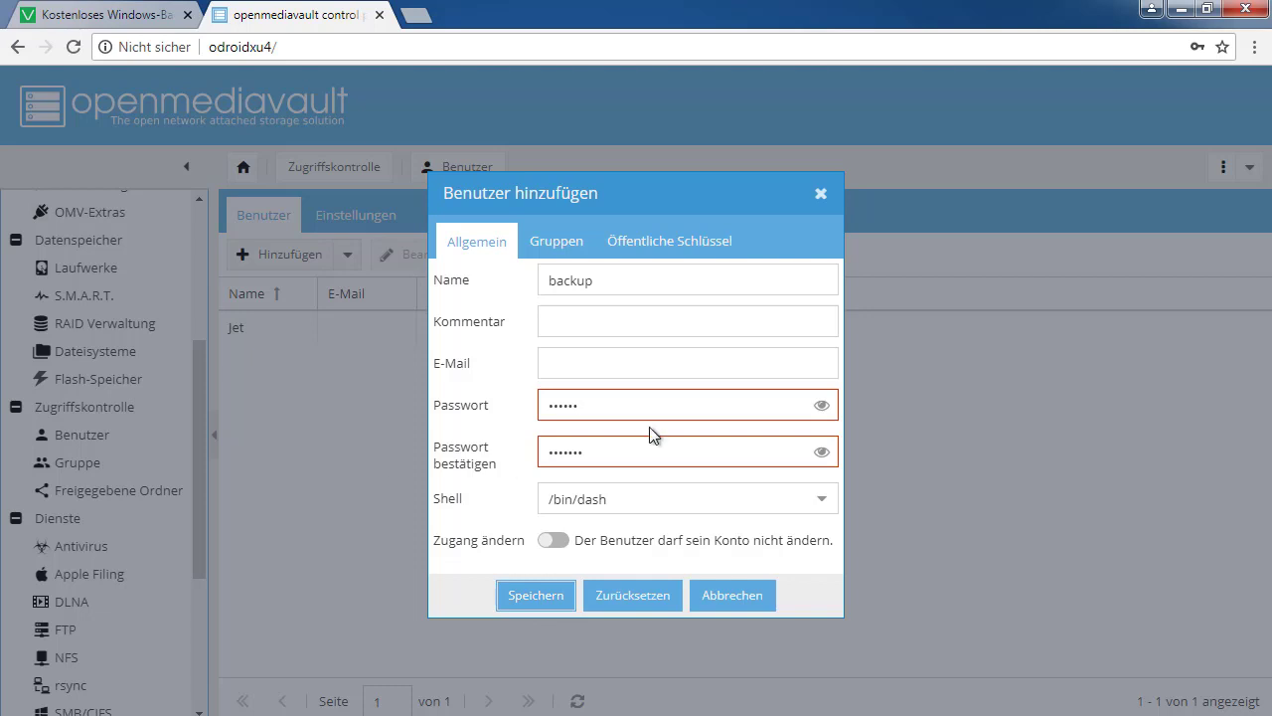
# Correct the password so both entries match, then save the user again.
pyautogui.click(820, 407)
pyautogui.click(820, 406)
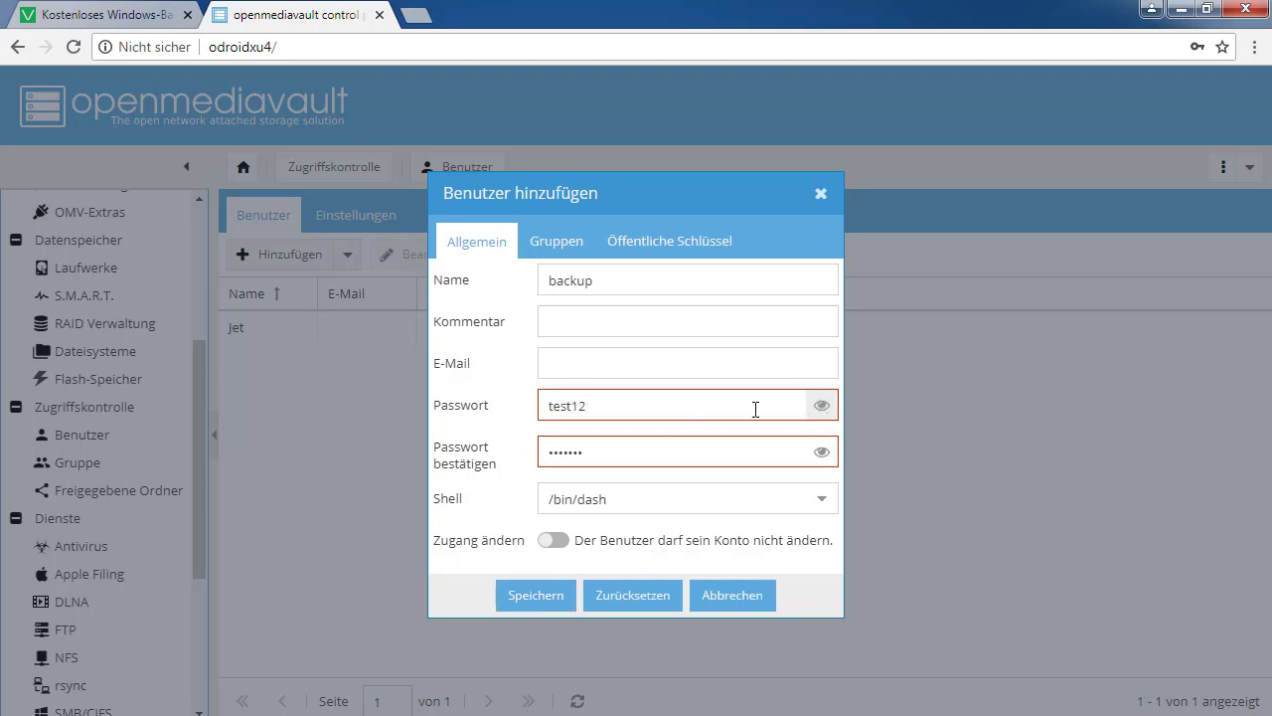
pyautogui.moveTo(697, 409)
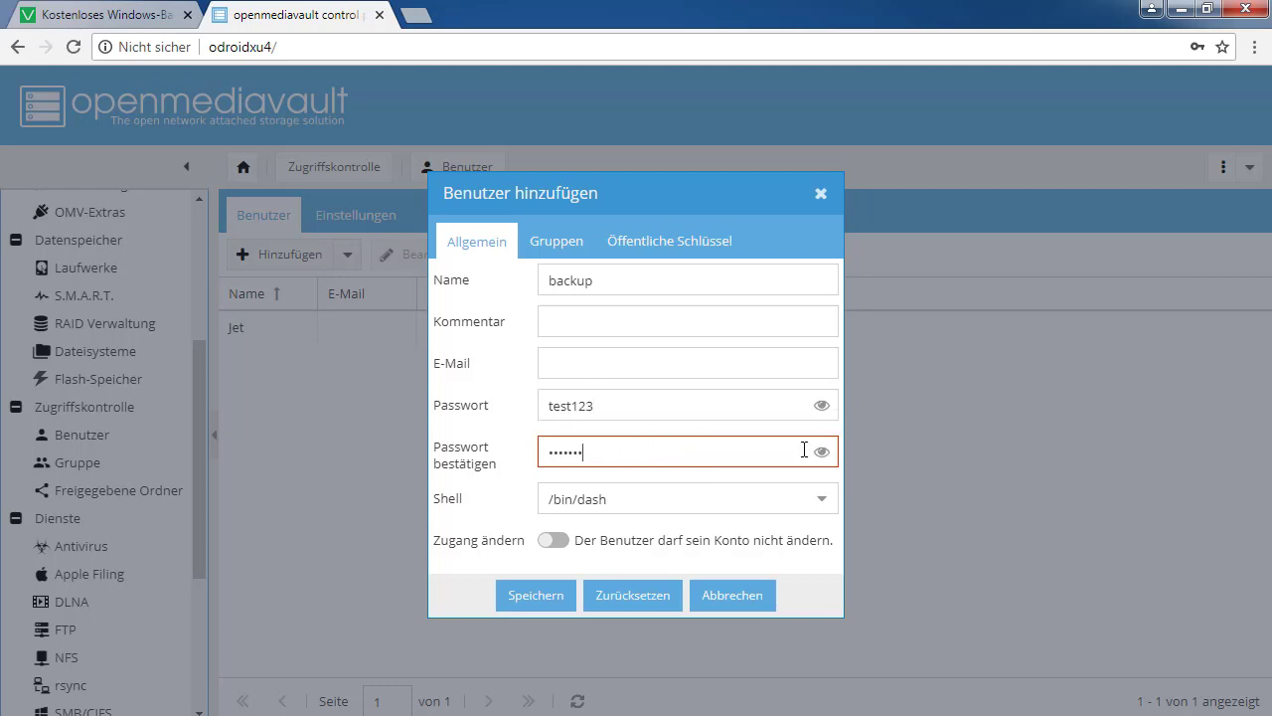
pyautogui.click(821, 452)
pyautogui.click(550, 601)
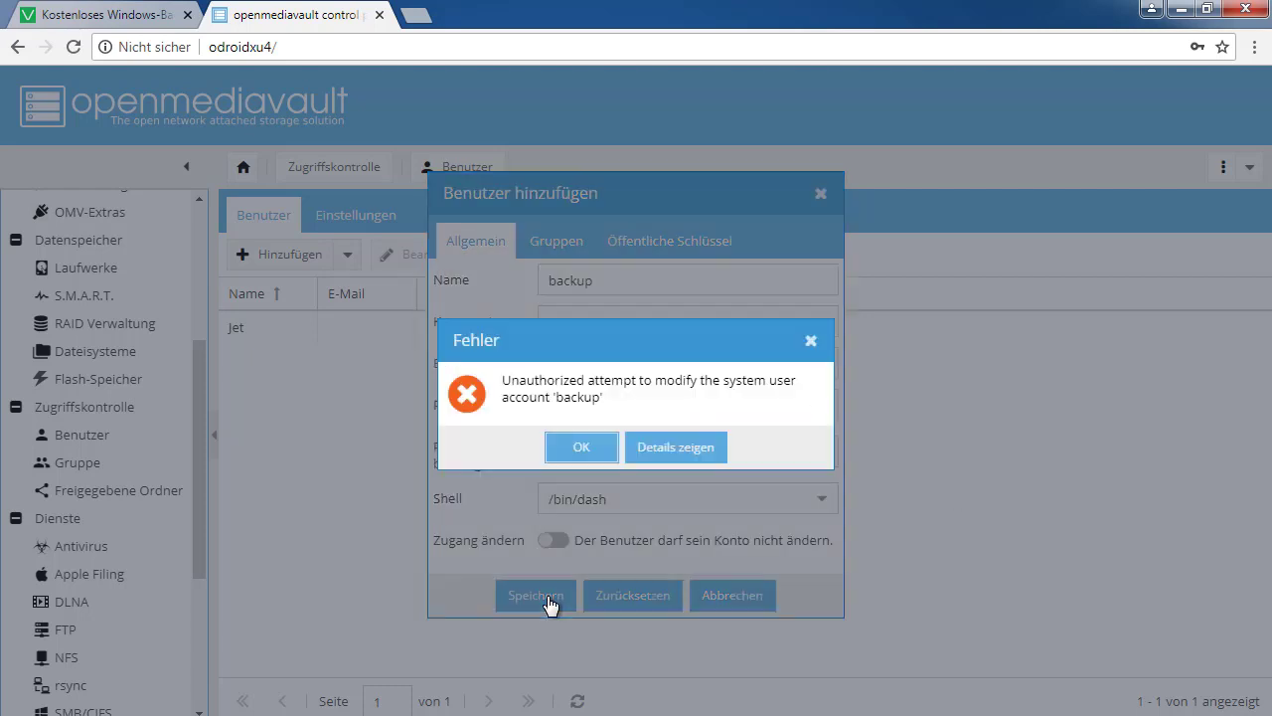
# Replace the rejected system name backup with veeam and save the new user.
pyautogui.click(579, 446)
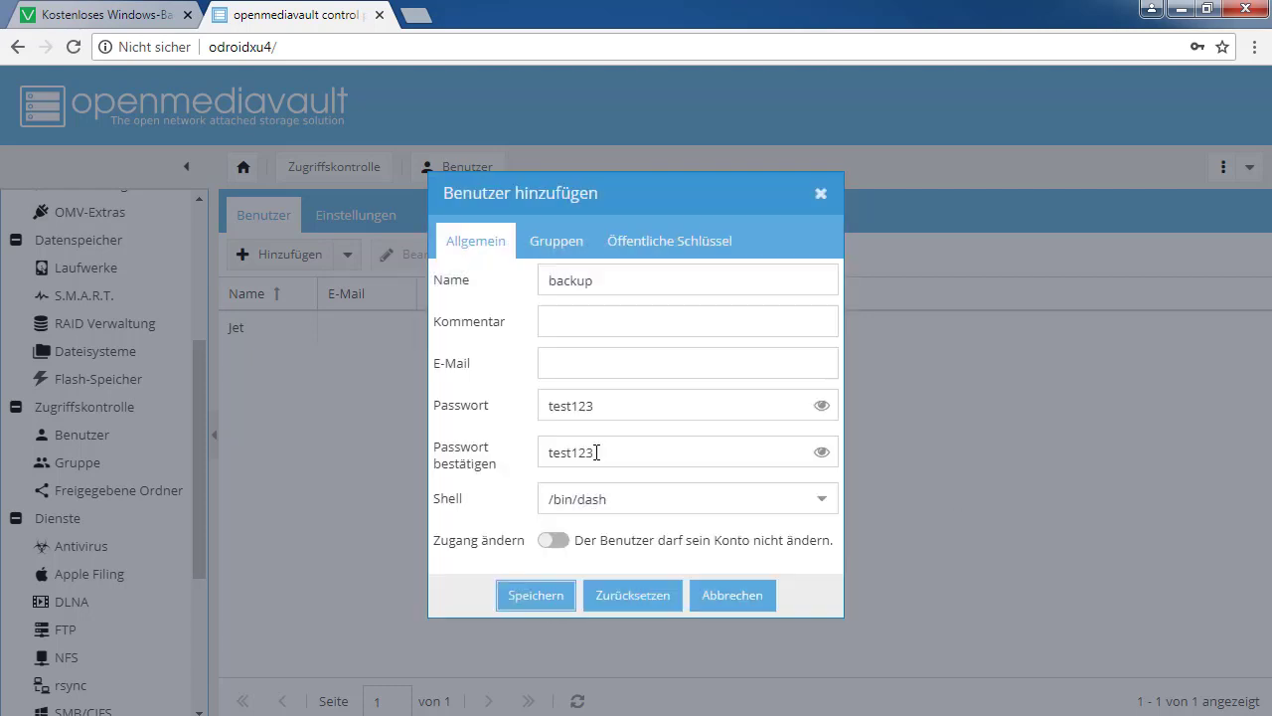
pyautogui.click(621, 284)
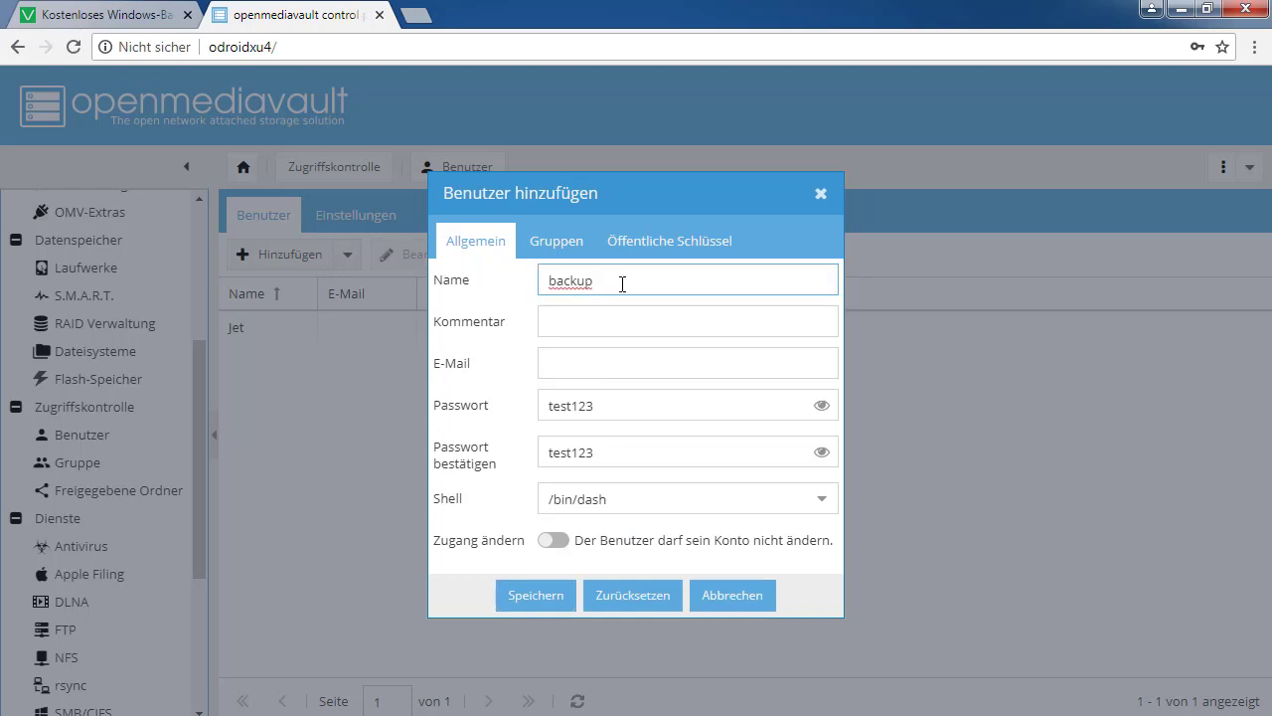
pyautogui.moveTo(623, 285); pyautogui.dragTo(519, 274)
pyautogui.write('veeam')
pyautogui.click(526, 601)
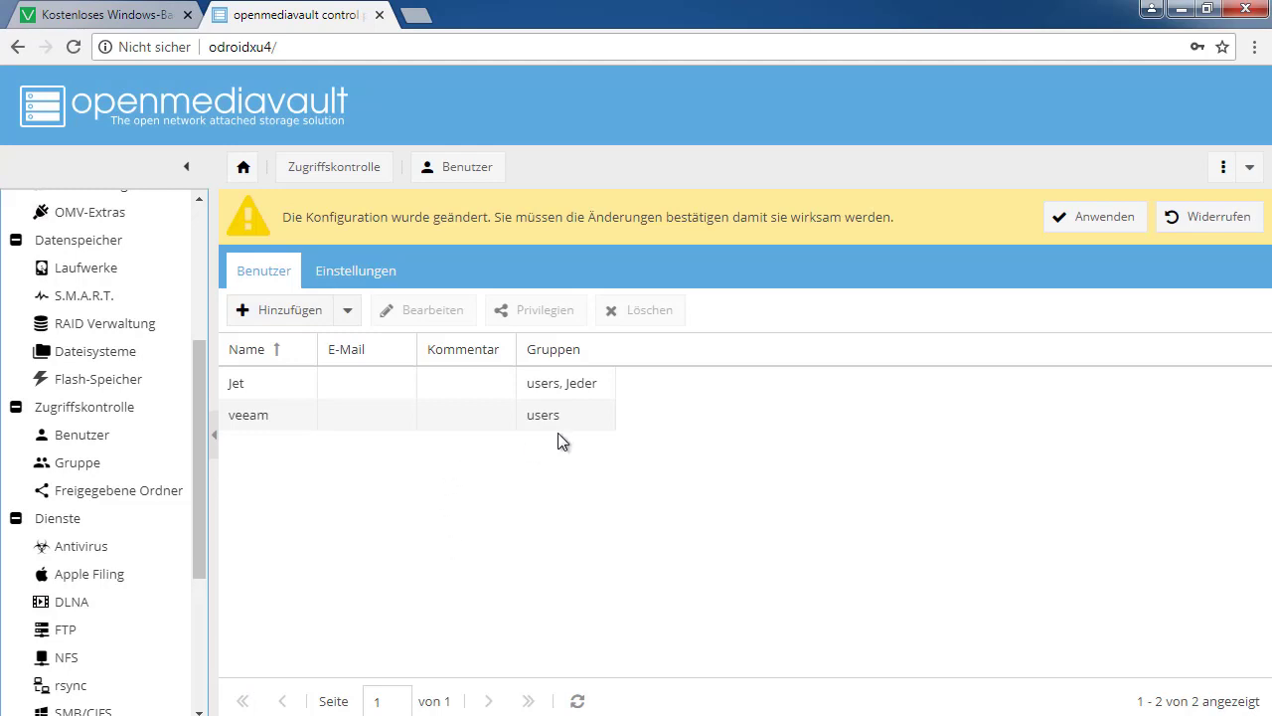
pyautogui.click(149, 490)
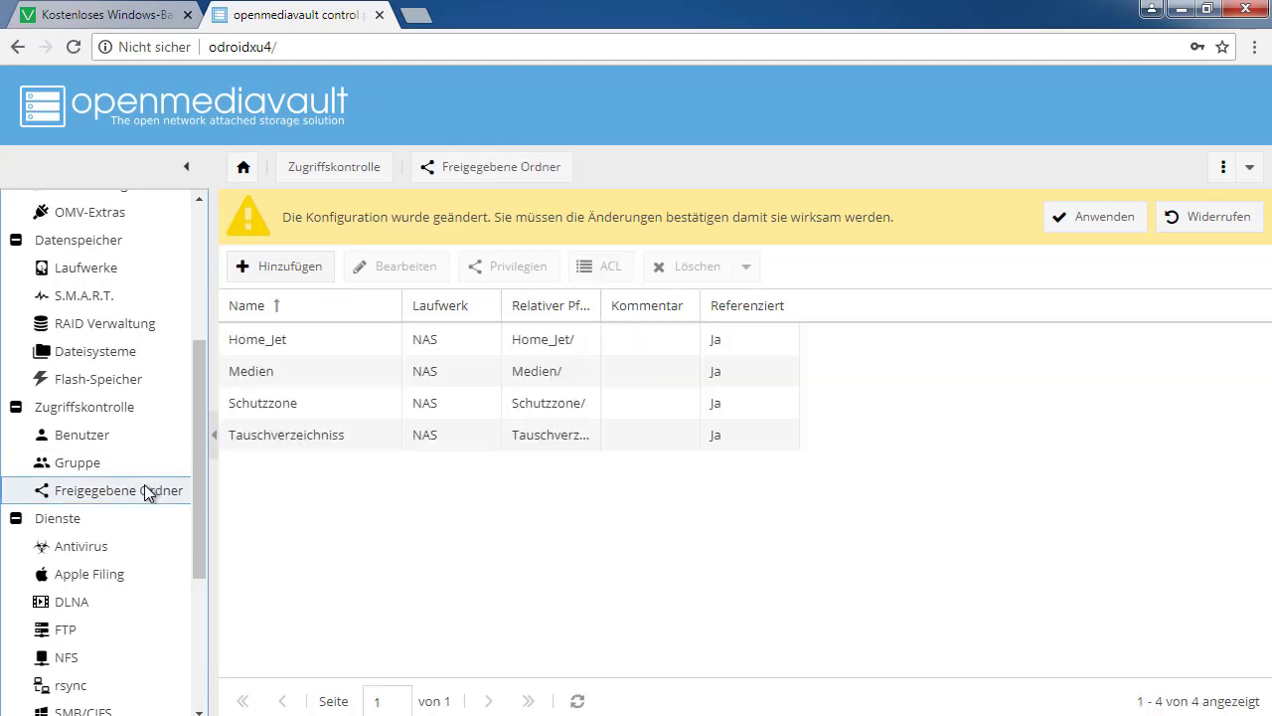
# Create shared folder Backup on drive NAS with users read/write and others no access.
pyautogui.click(270, 269)
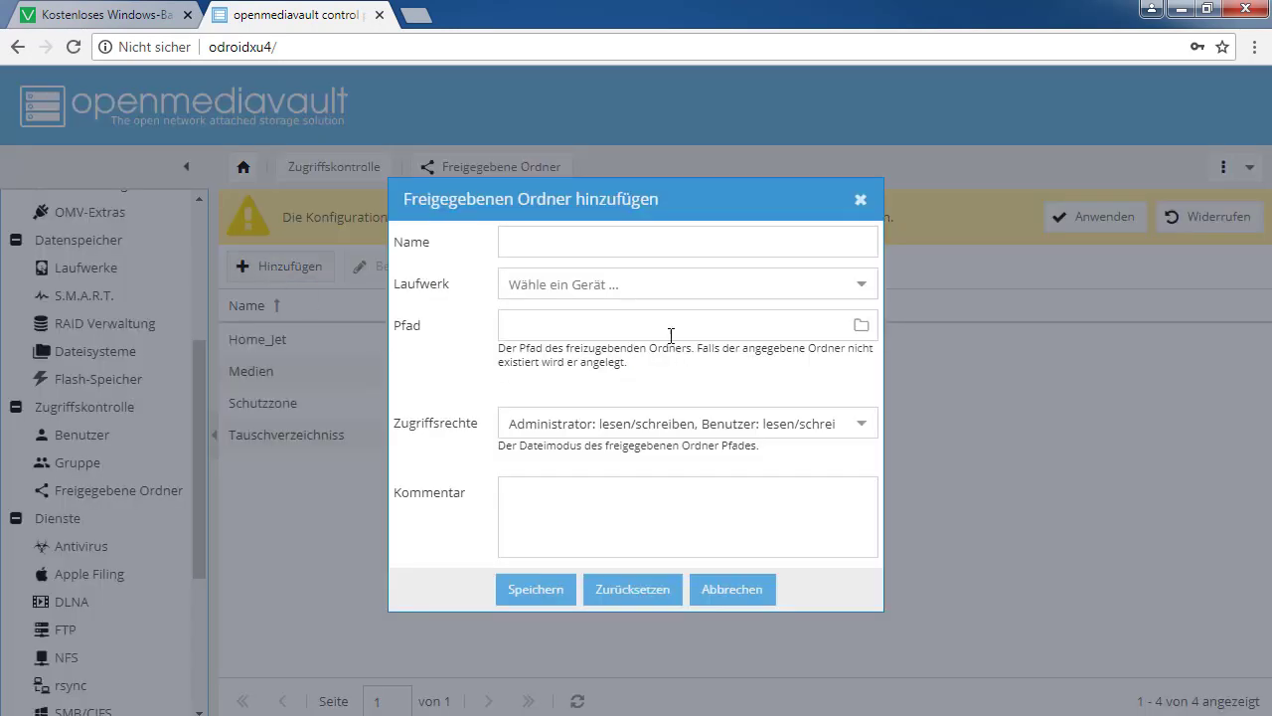
pyautogui.click(798, 251)
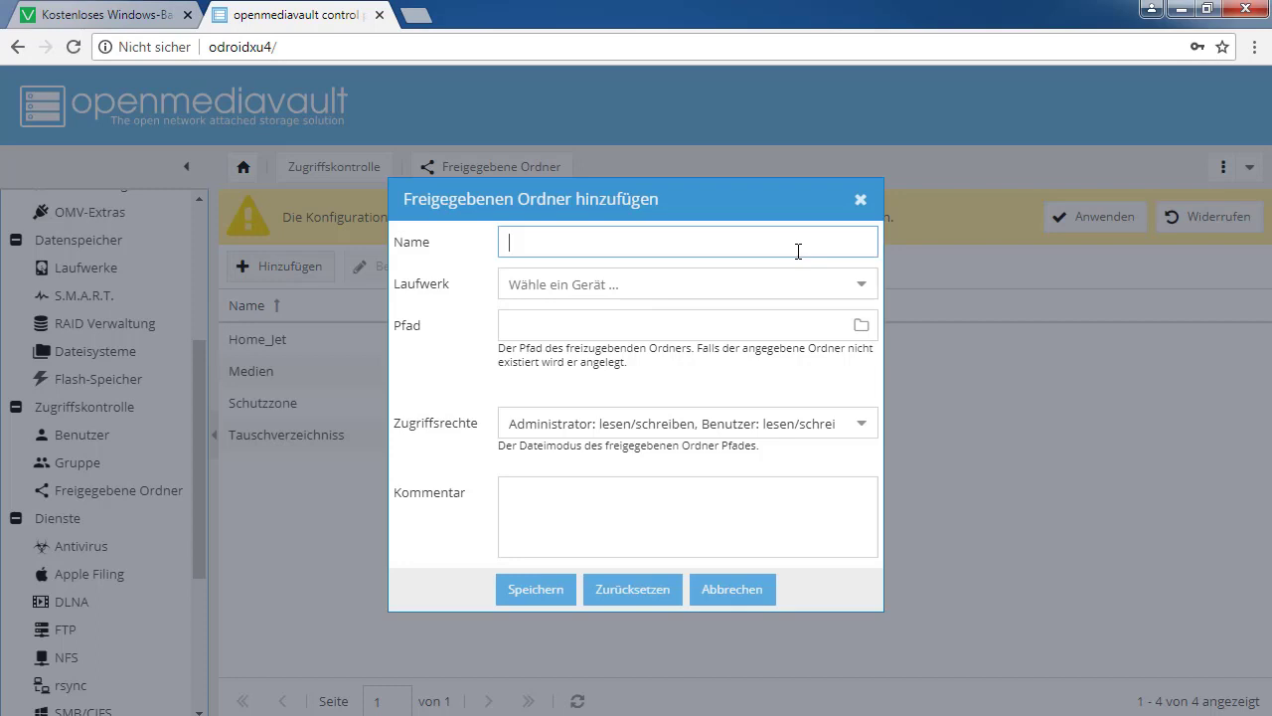
pyautogui.write('Backup')
pyautogui.click(865, 285)
pyautogui.click(712, 318)
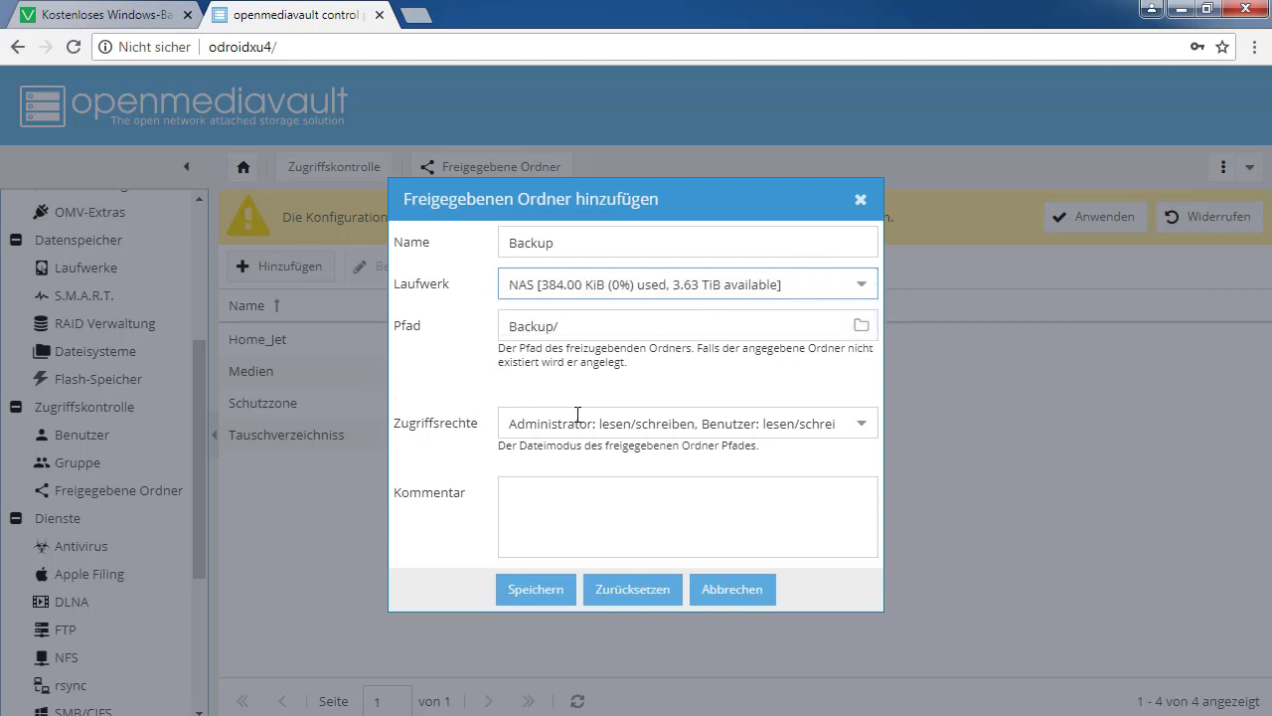
pyautogui.click(859, 423)
pyautogui.scroll(1, 656, 252)
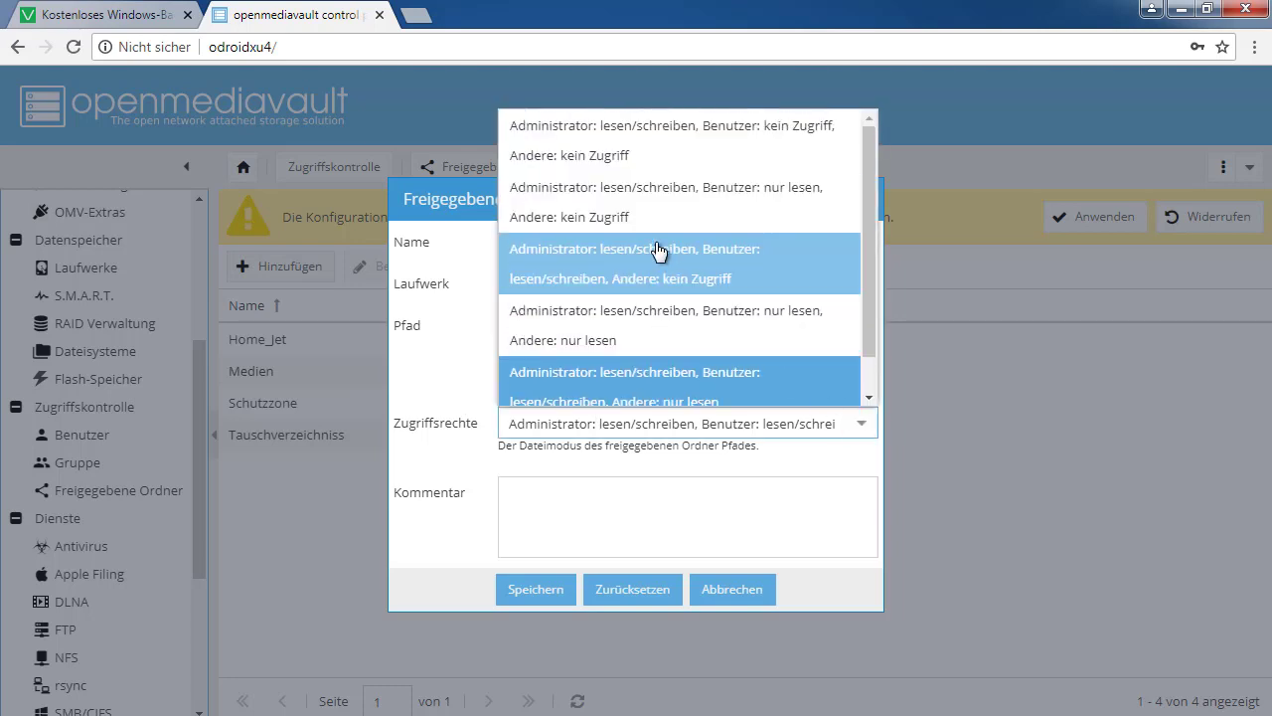
pyautogui.click(730, 264)
pyautogui.click(534, 589)
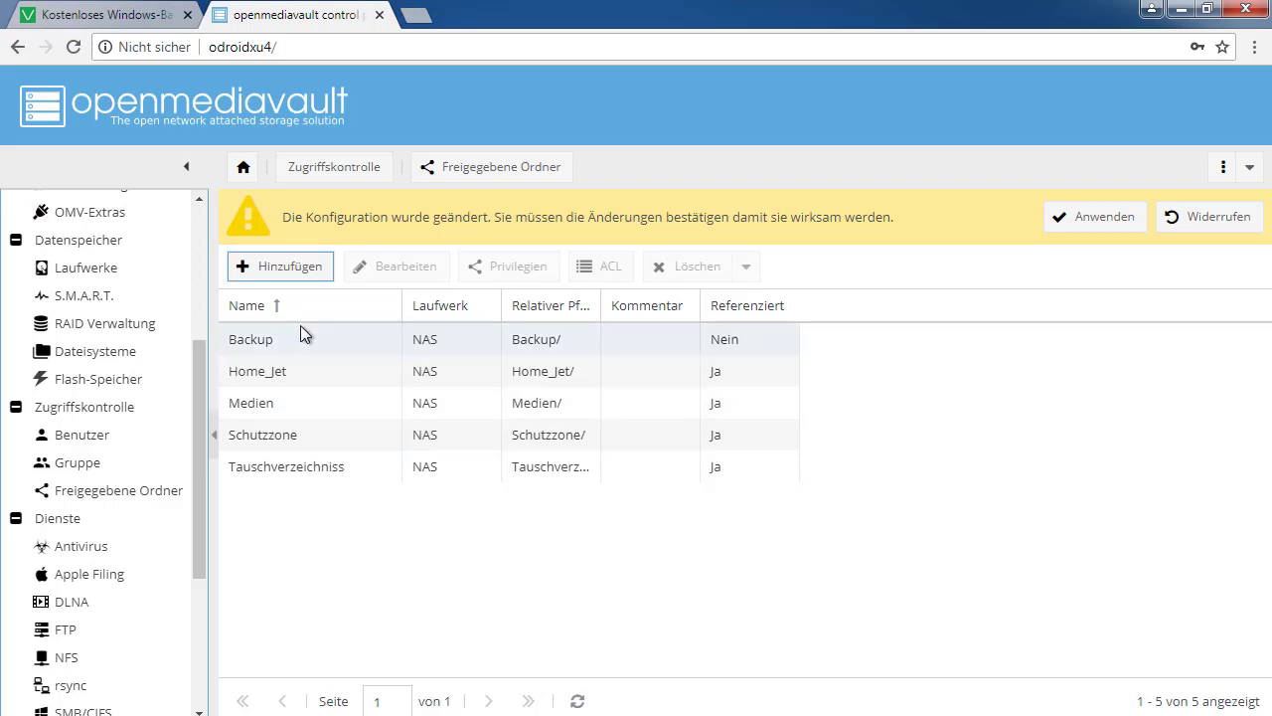
pyautogui.scroll(-2, 109, 497)
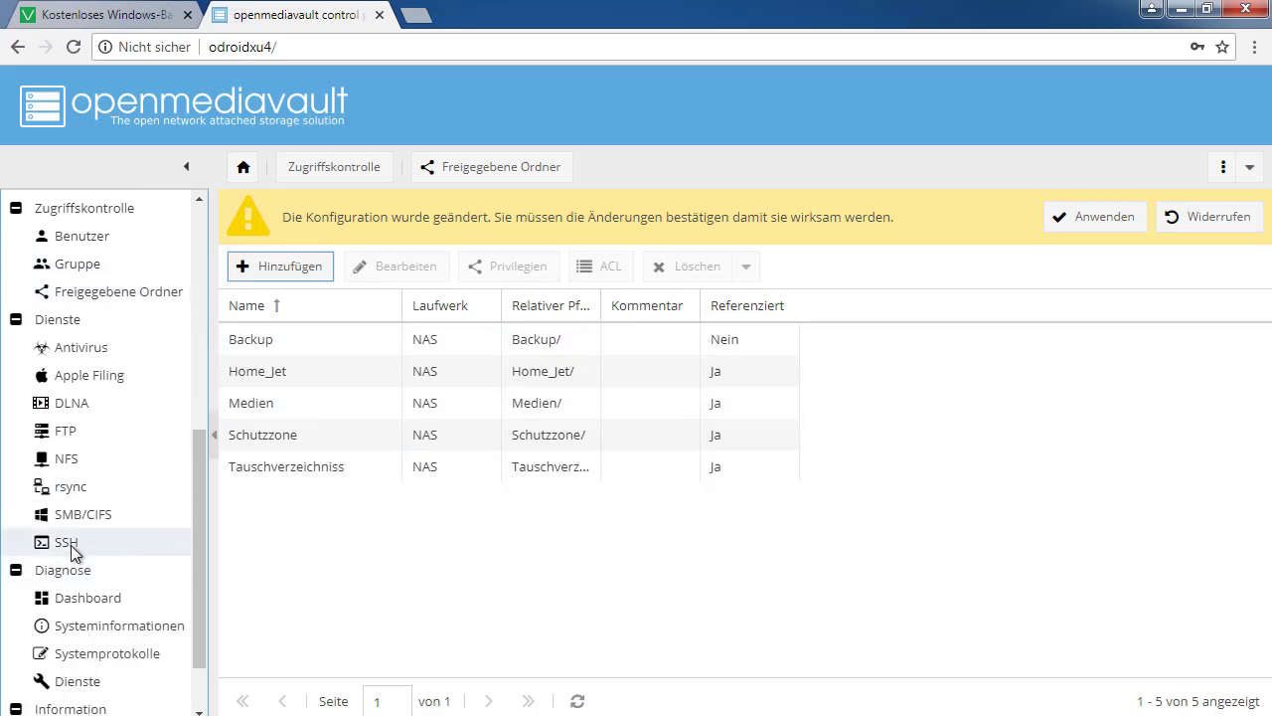
# Add and save an SMB/CIFS share under Dienste for the Backup shared folder.
pyautogui.click(114, 515)
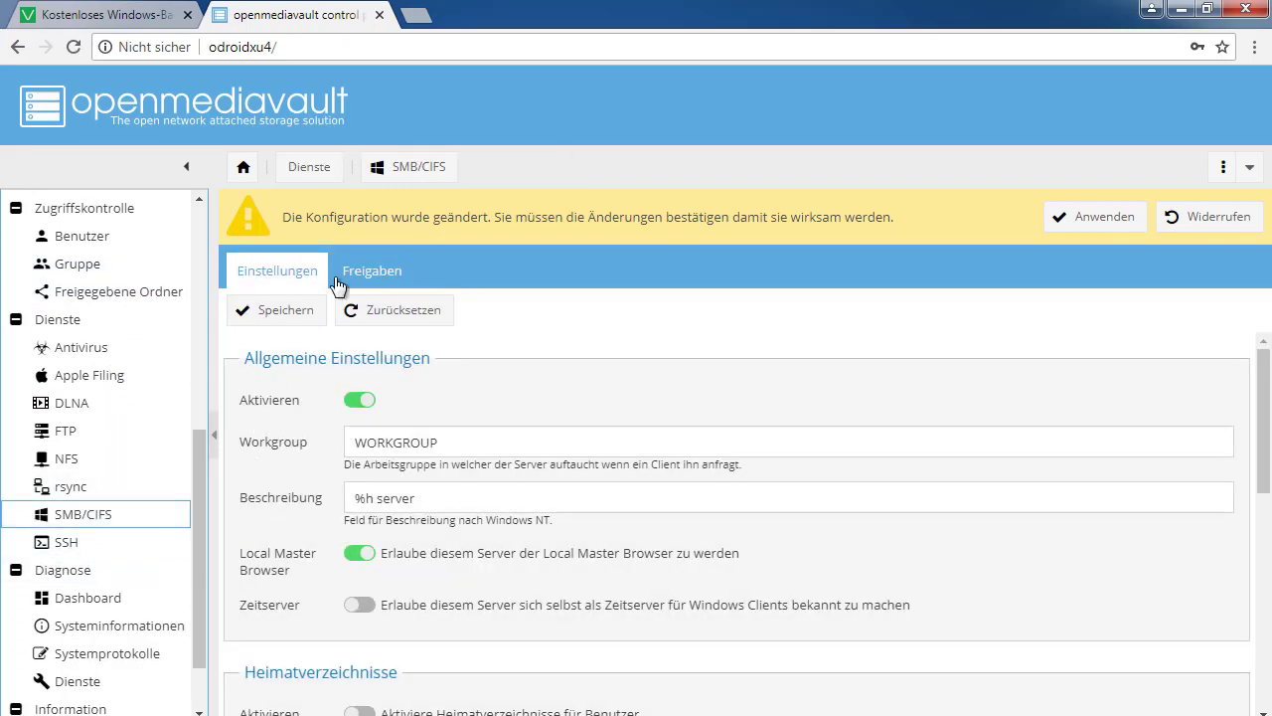
pyautogui.click(357, 273)
pyautogui.click(281, 312)
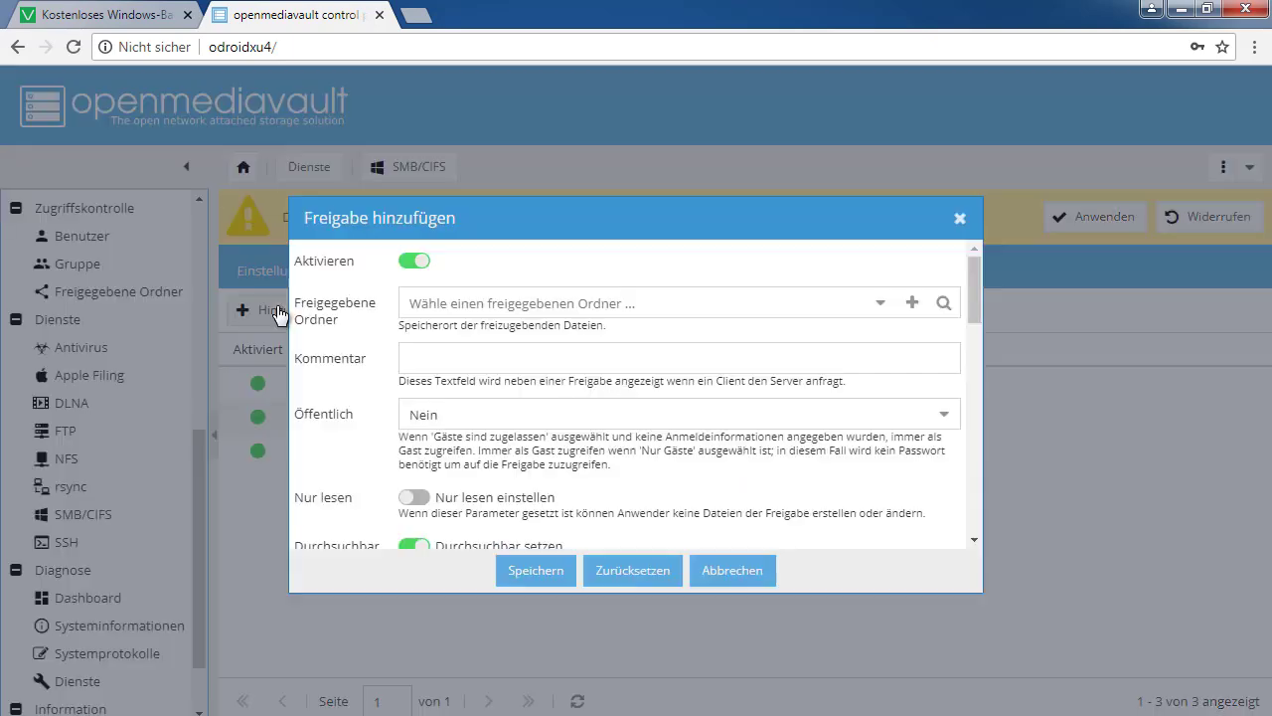
pyautogui.click(882, 304)
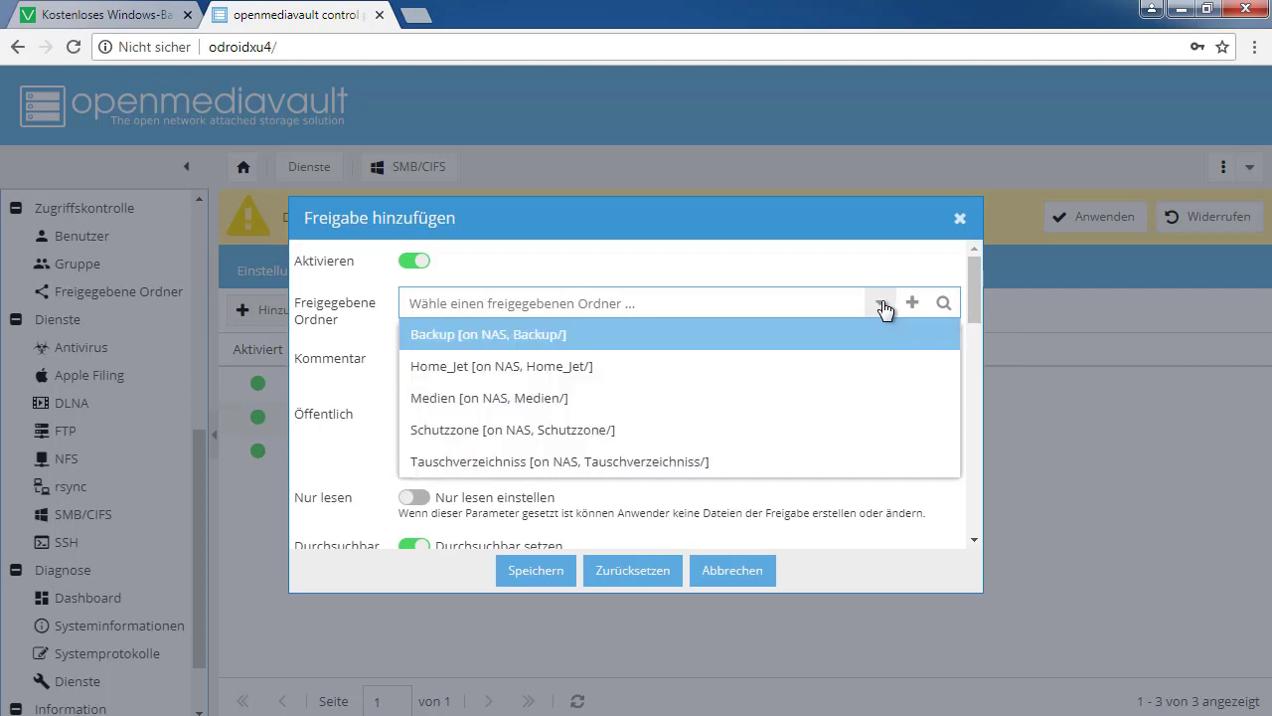
pyautogui.click(504, 341)
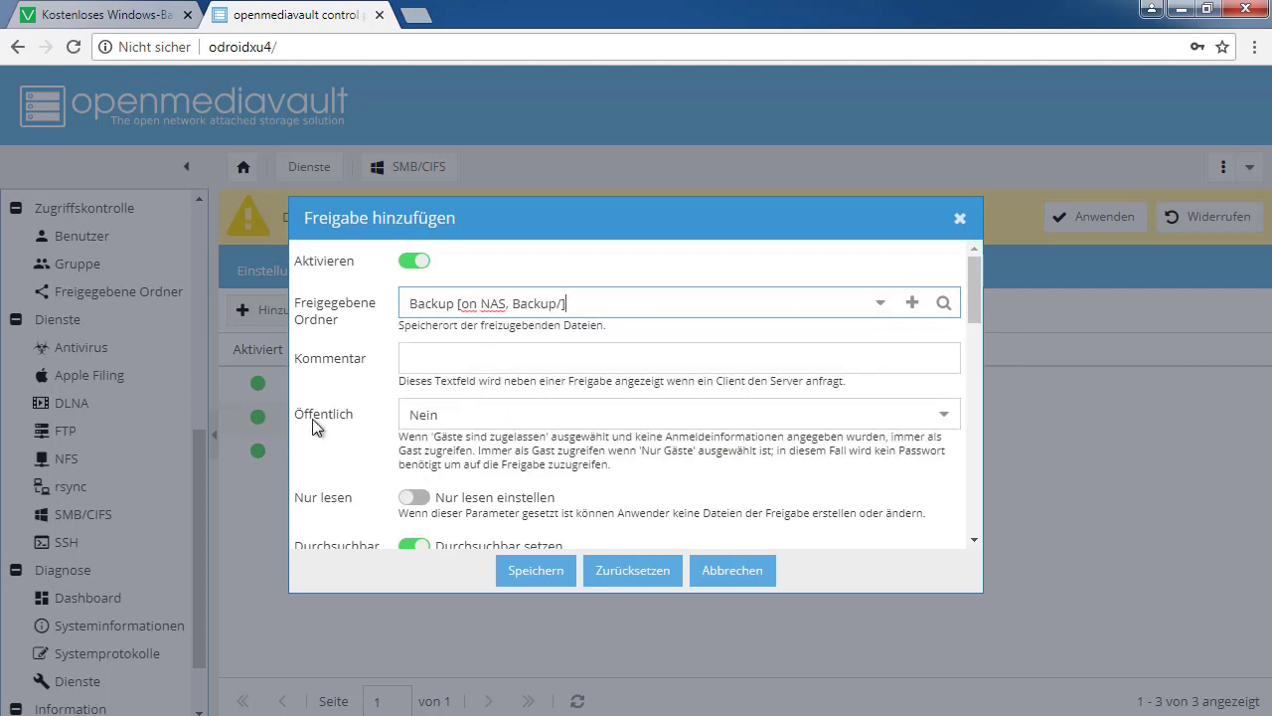
pyautogui.scroll(-1, 316, 437)
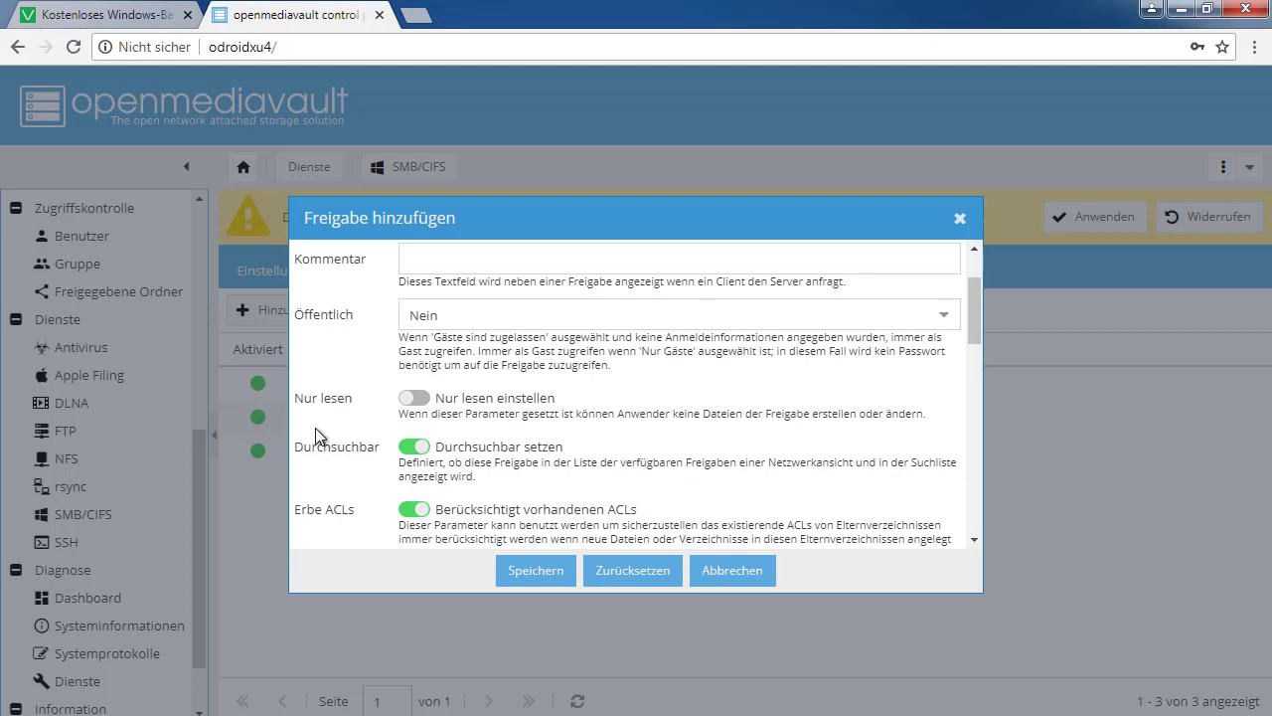
pyautogui.scroll(-3, 316, 427)
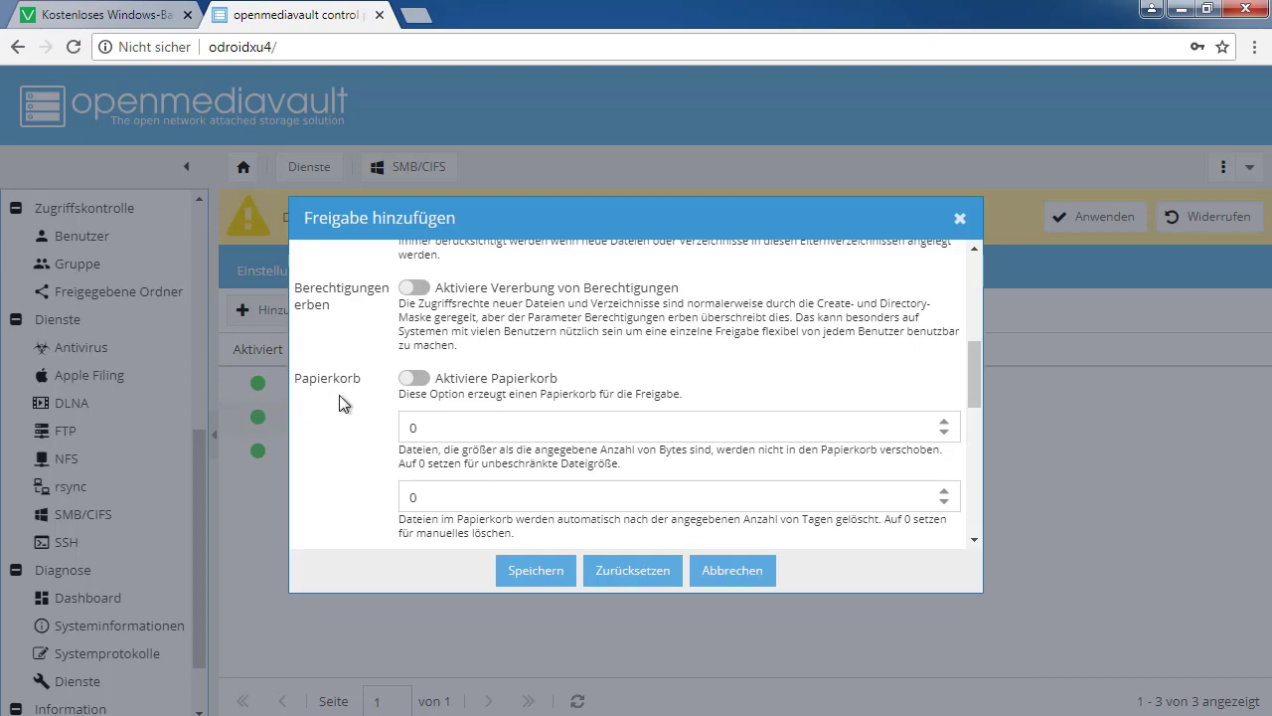
pyautogui.scroll(5, 342, 395)
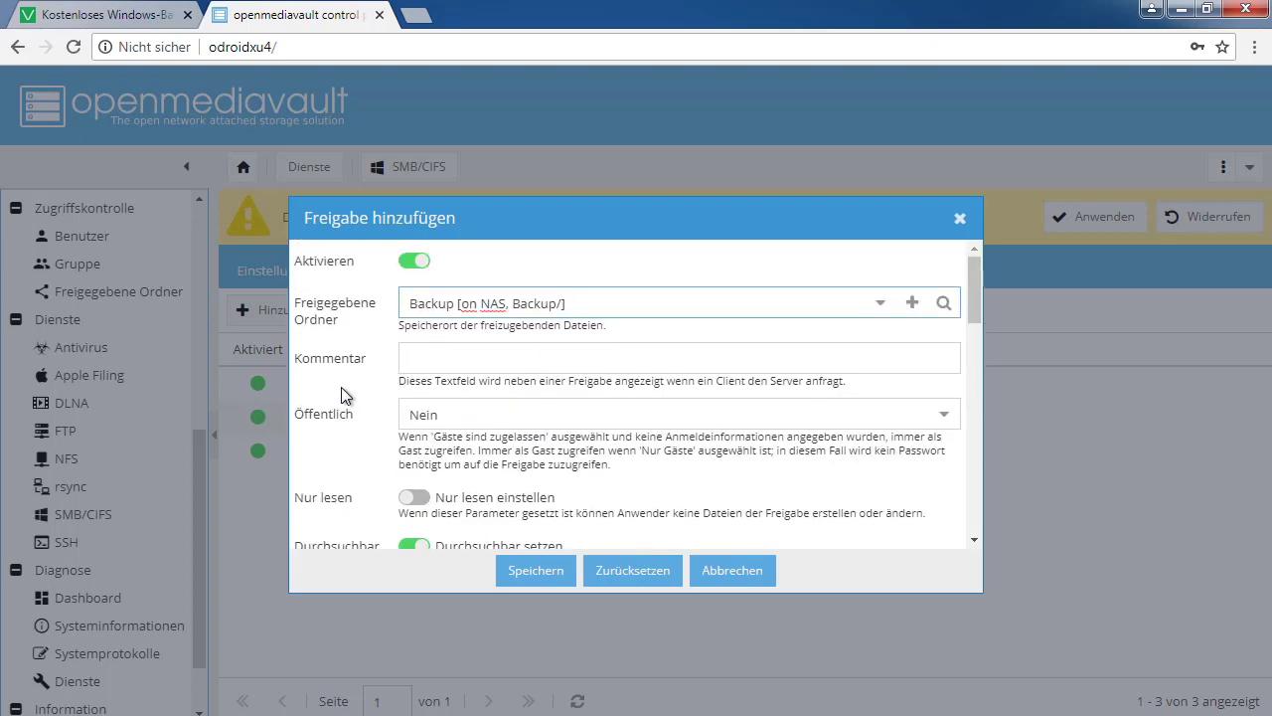
pyautogui.scroll(-1, 342, 395)
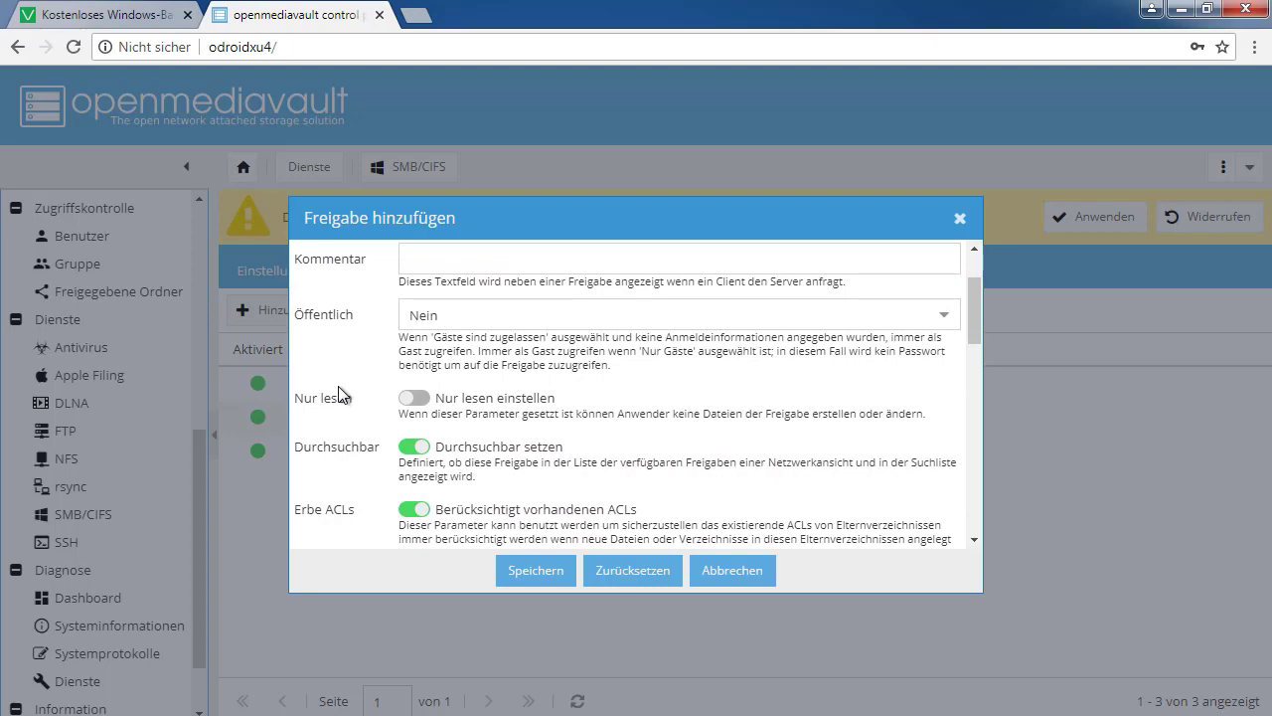
pyautogui.scroll(-10, 338, 395)
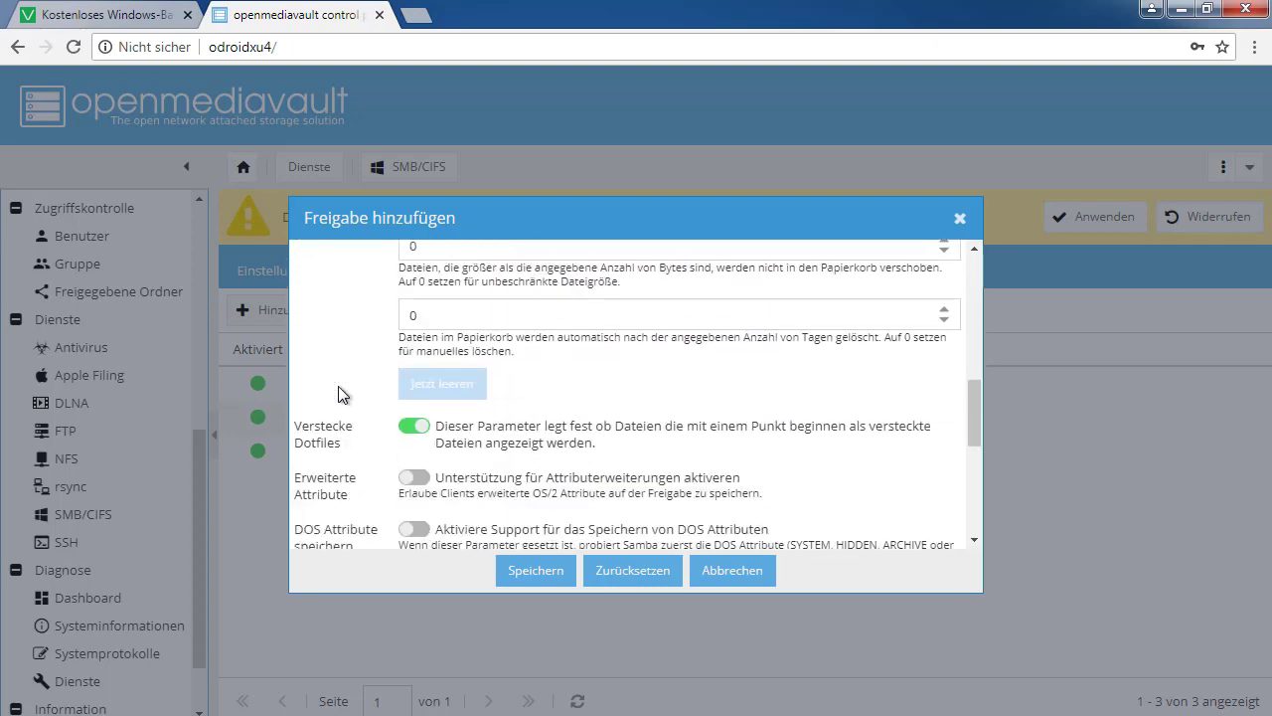
pyautogui.click(534, 573)
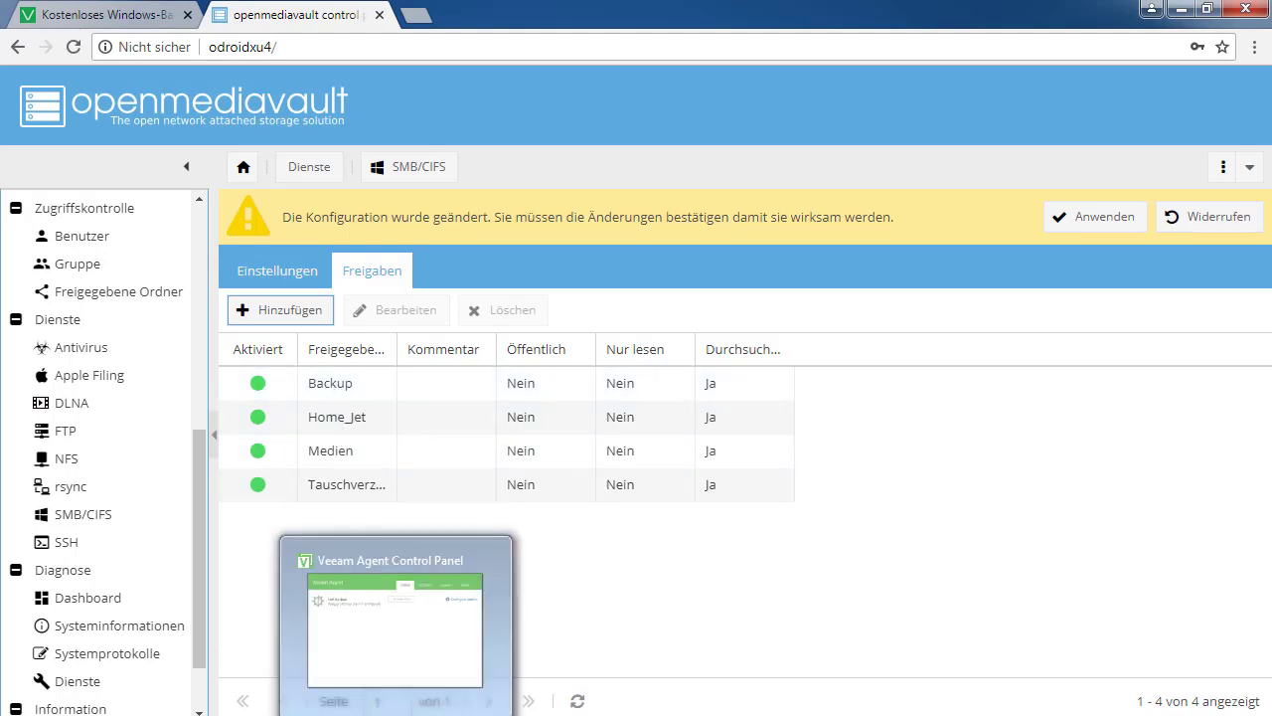
# Apply the pending openmediavault configuration changes and confirm with Ja.
pyautogui.click(1102, 218)
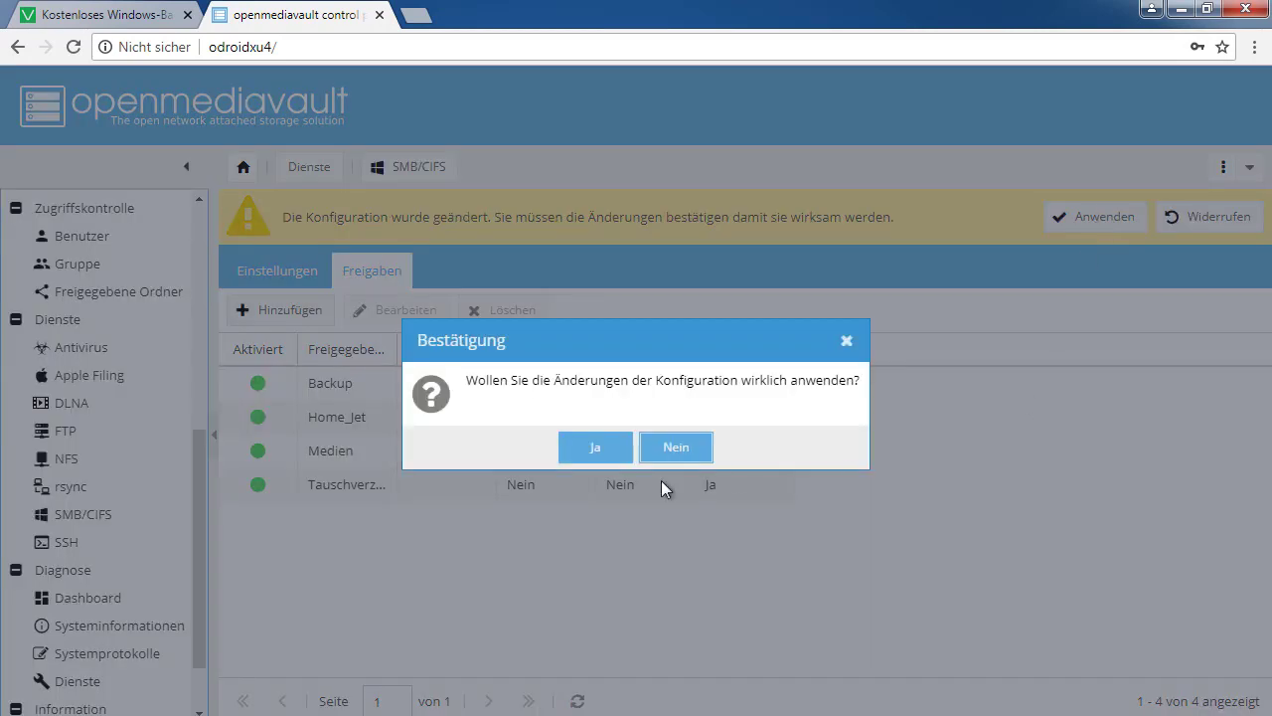
pyautogui.click(595, 449)
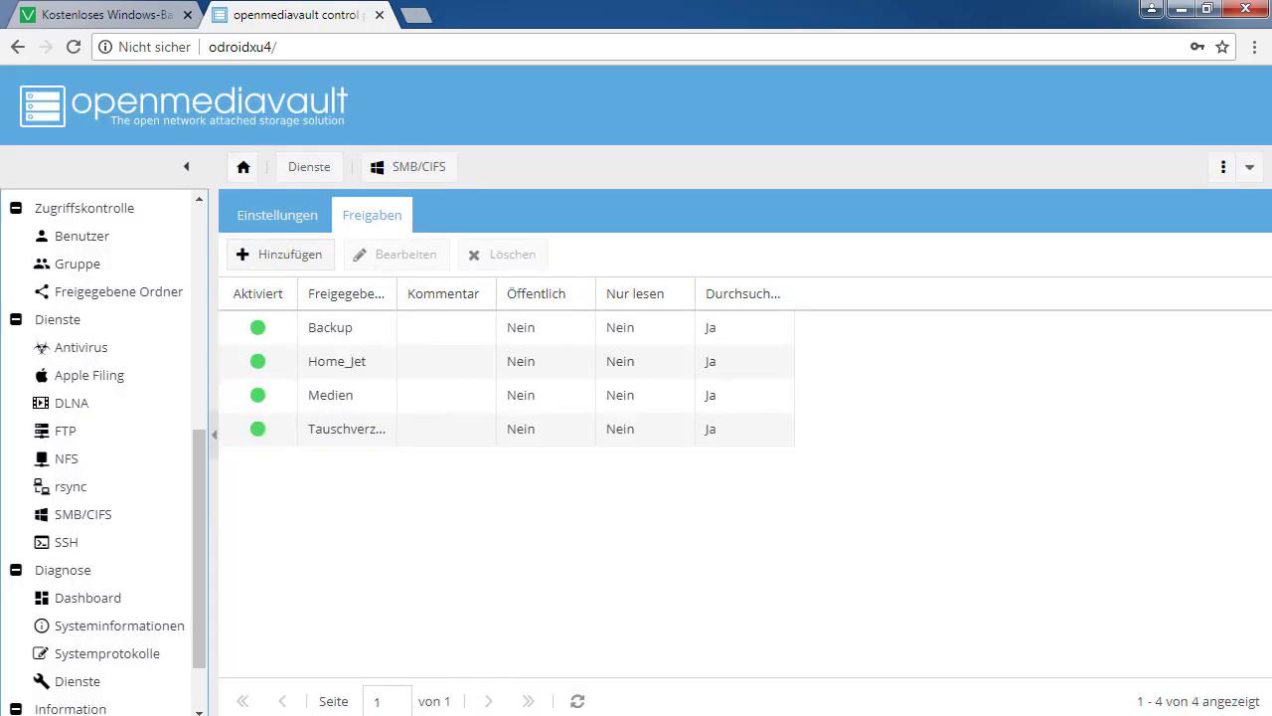
# In the Veeam Agent Control Panel's Configure Backup wizard, choose File level backup (slower).
pyautogui.moveTo(396, 714)
pyautogui.click(396, 626)
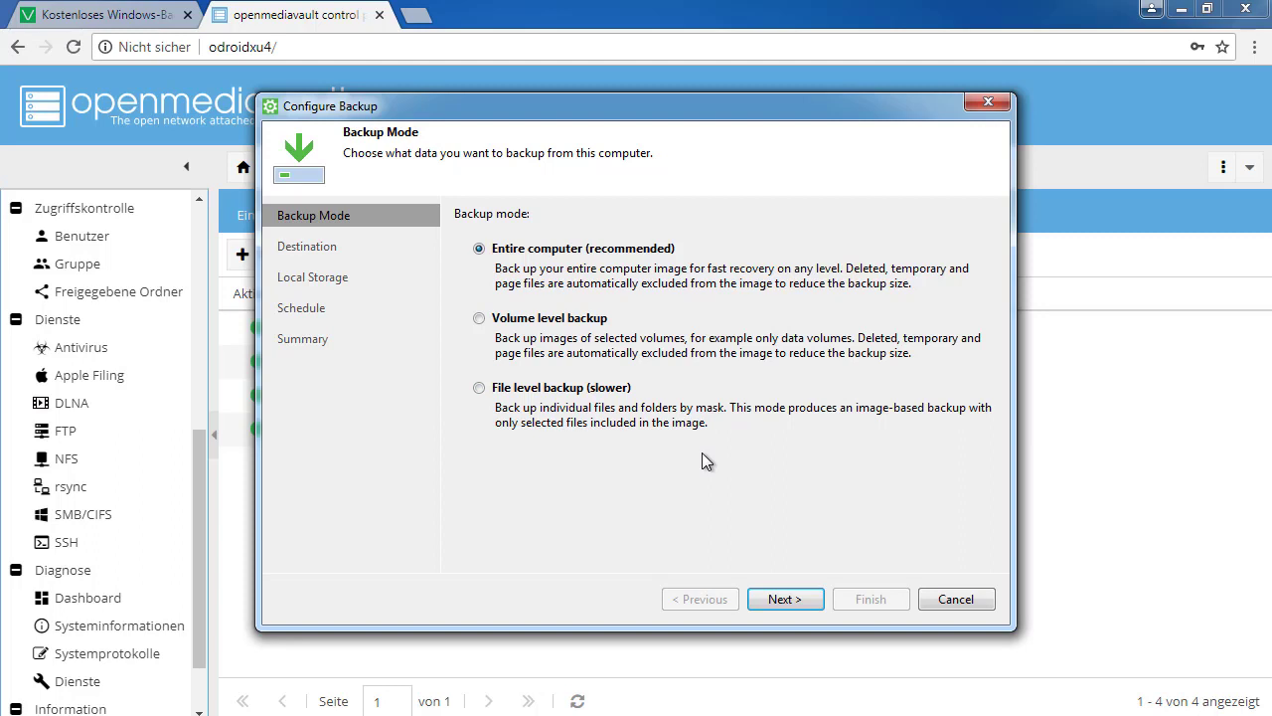
pyautogui.click(515, 389)
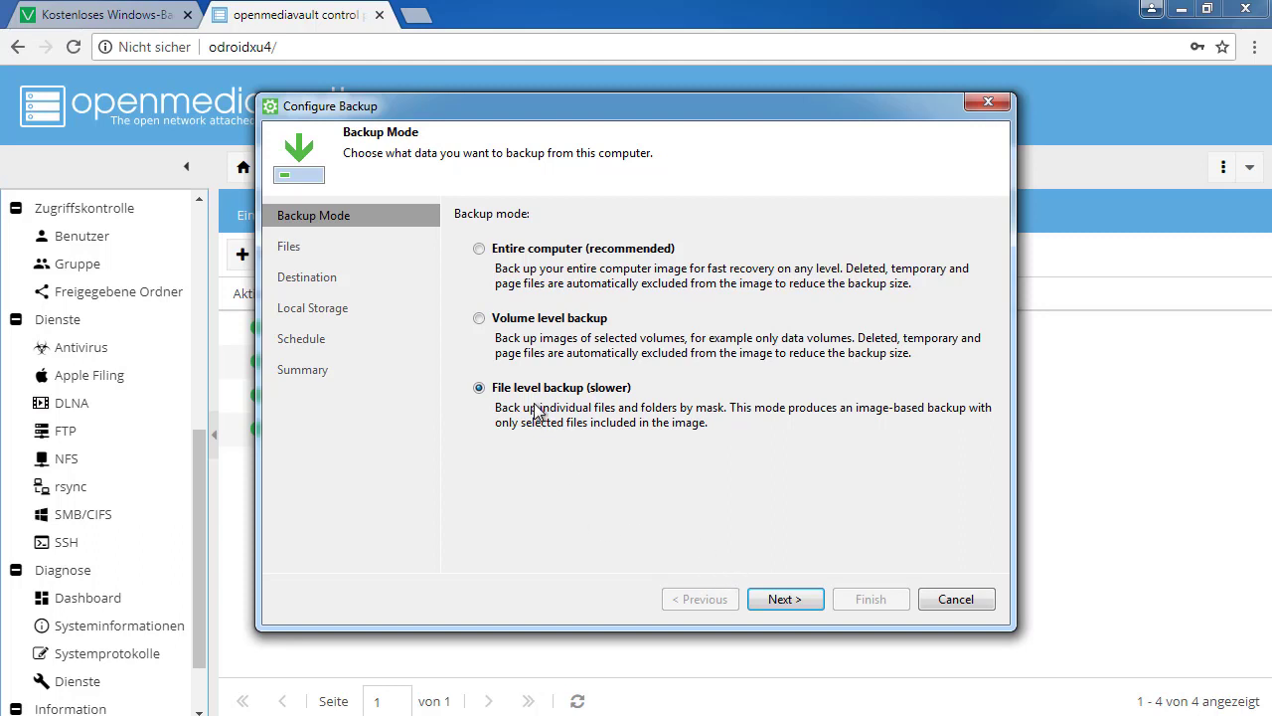
pyautogui.click(781, 599)
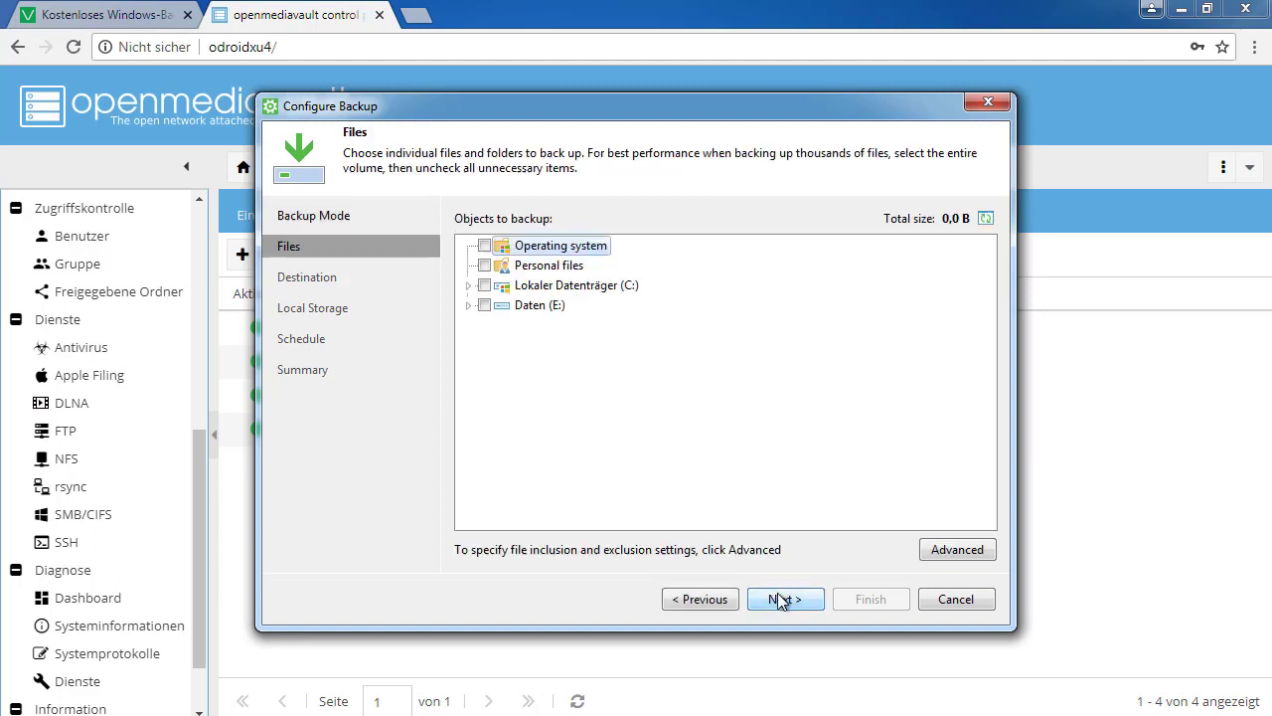
# Tick and untick Daten (E:) and its Users folder, leaving nothing selected, then return to Backup Mode.
pyautogui.click(469, 305)
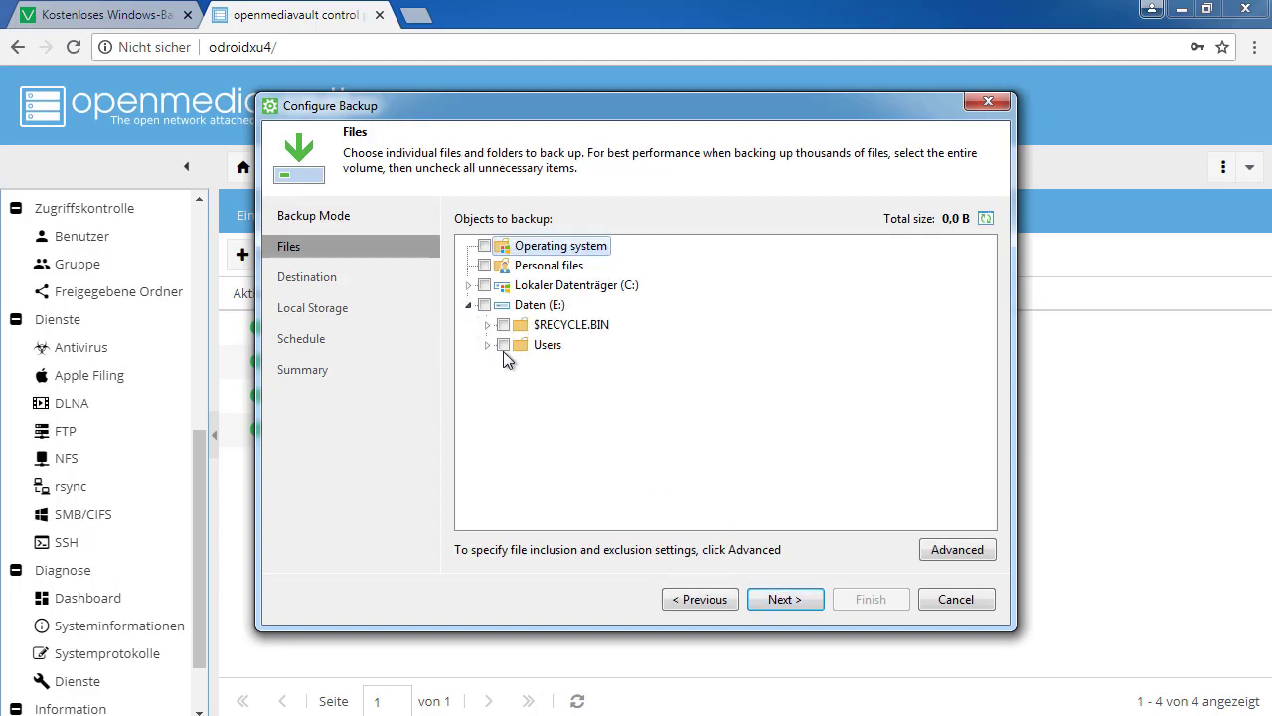
pyautogui.click(503, 345)
pyautogui.click(487, 345)
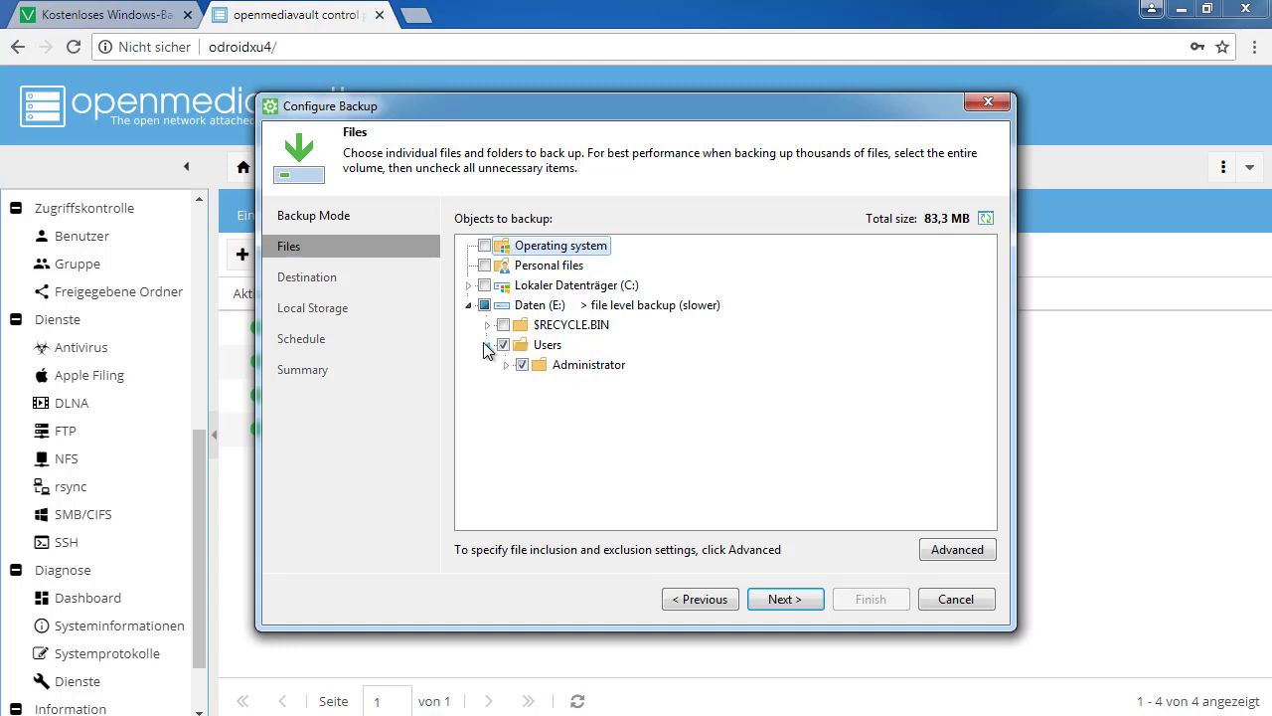
pyautogui.click(487, 345)
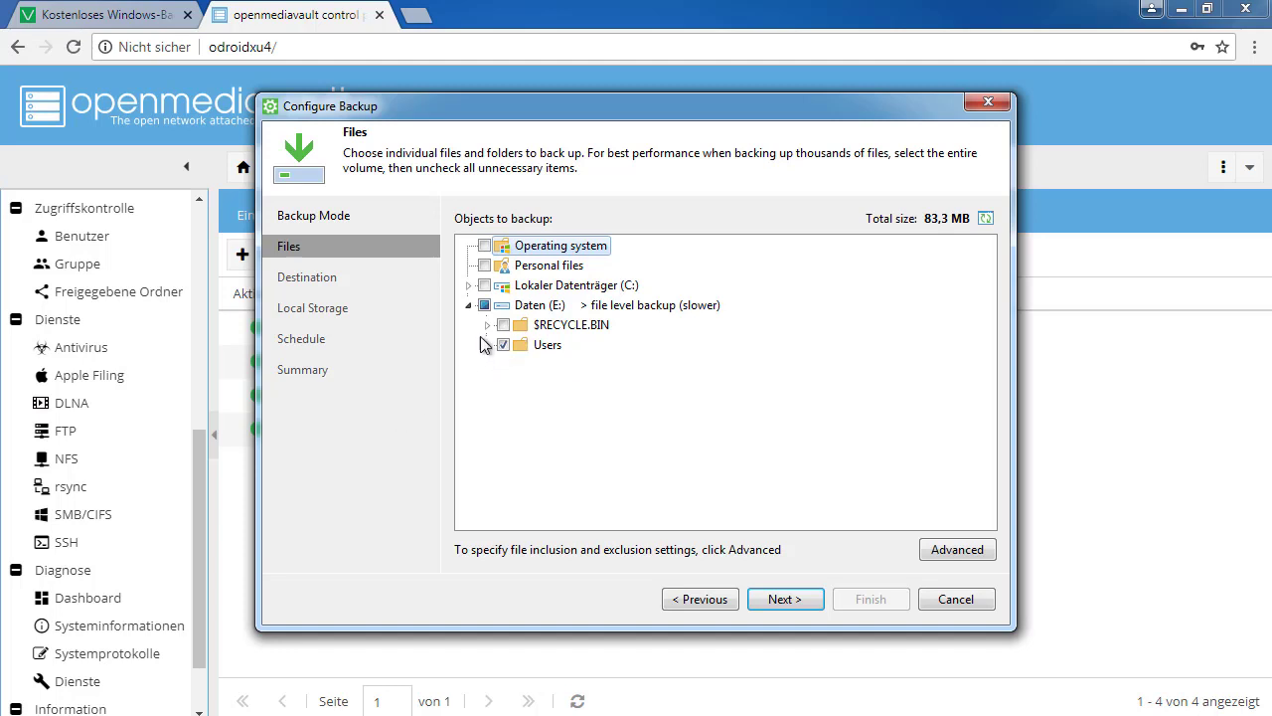
pyautogui.click(485, 306)
pyautogui.click(486, 306)
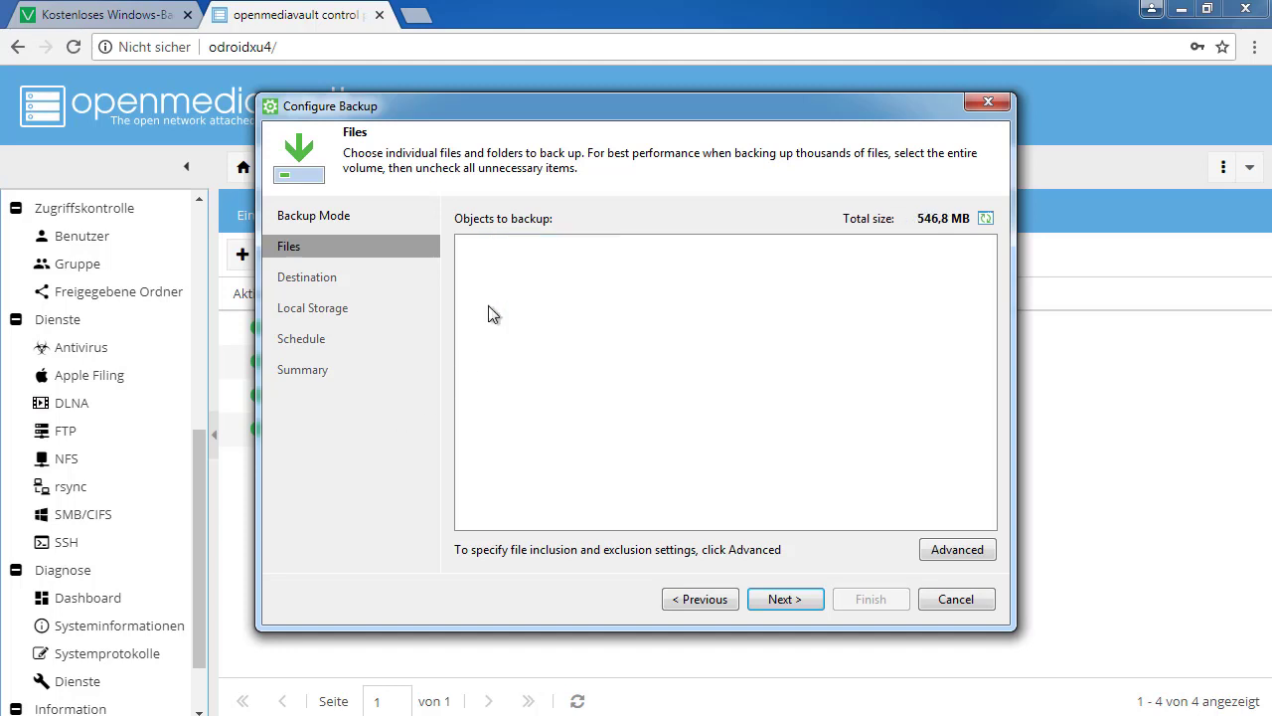
pyautogui.click(468, 306)
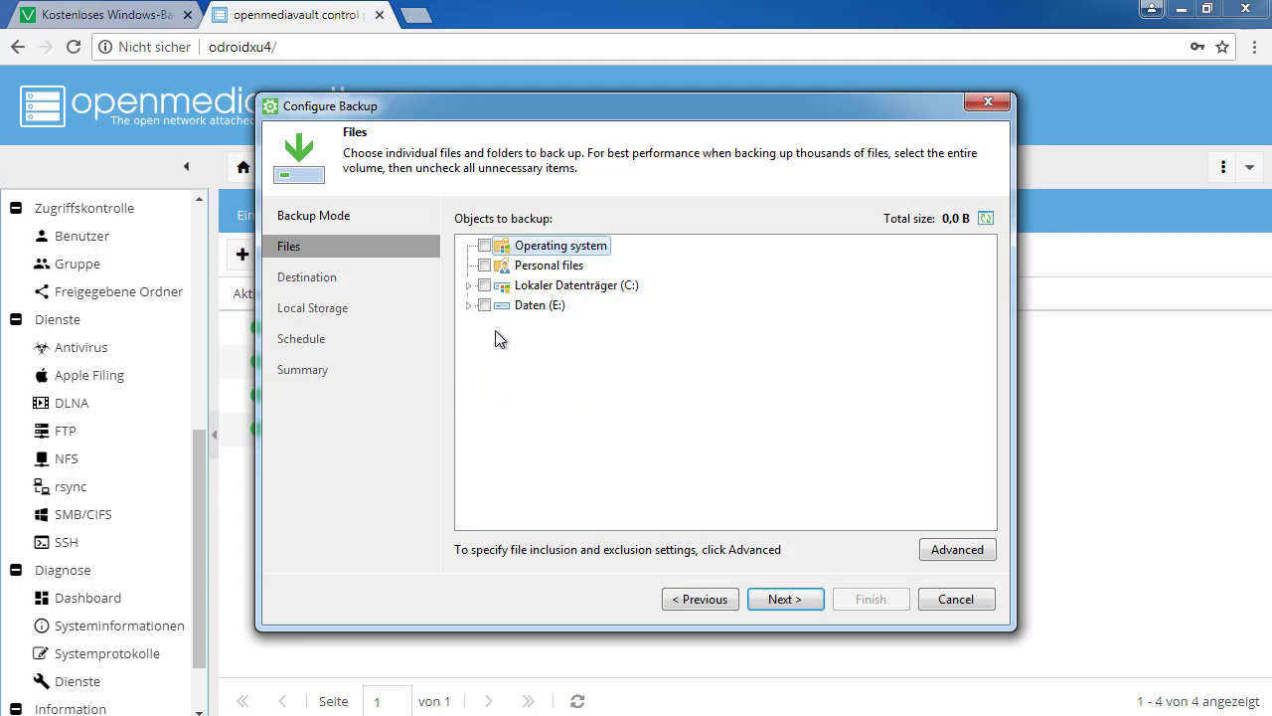
pyautogui.click(676, 600)
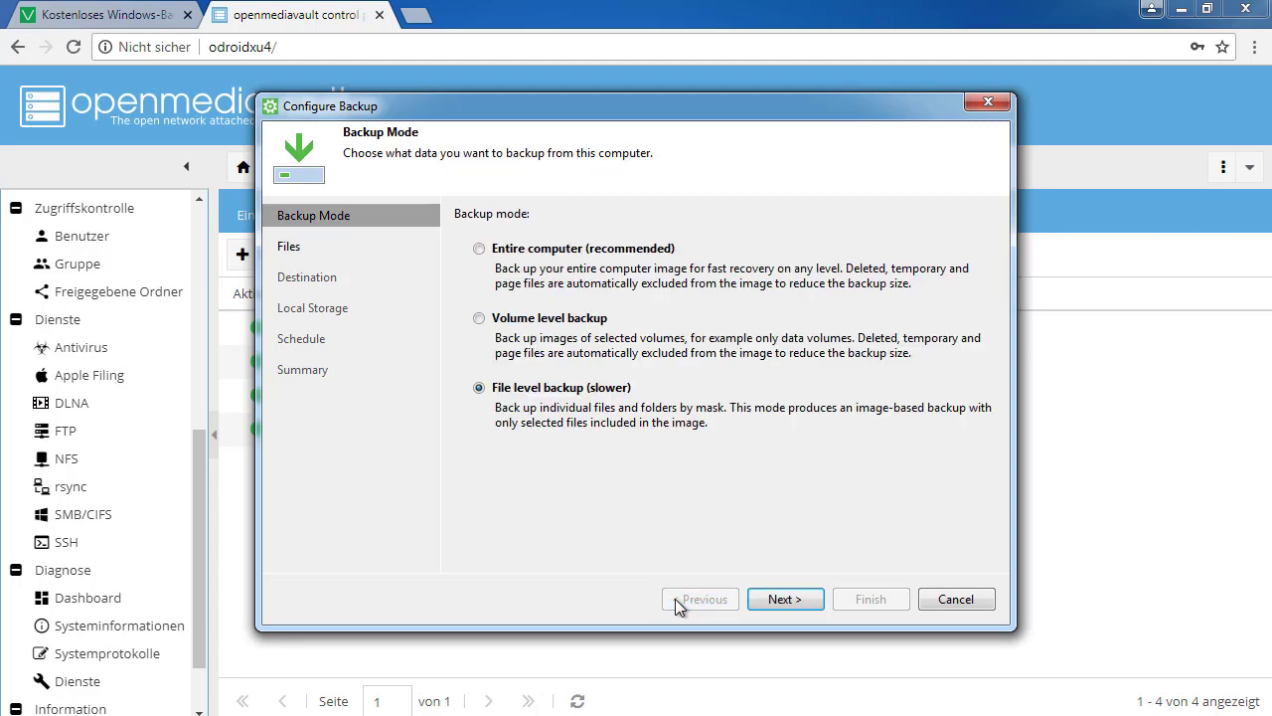
# After briefly trying Volume level backup, choose Entire computer (recommended) and advance to Destination.
pyautogui.click(525, 321)
pyautogui.click(784, 599)
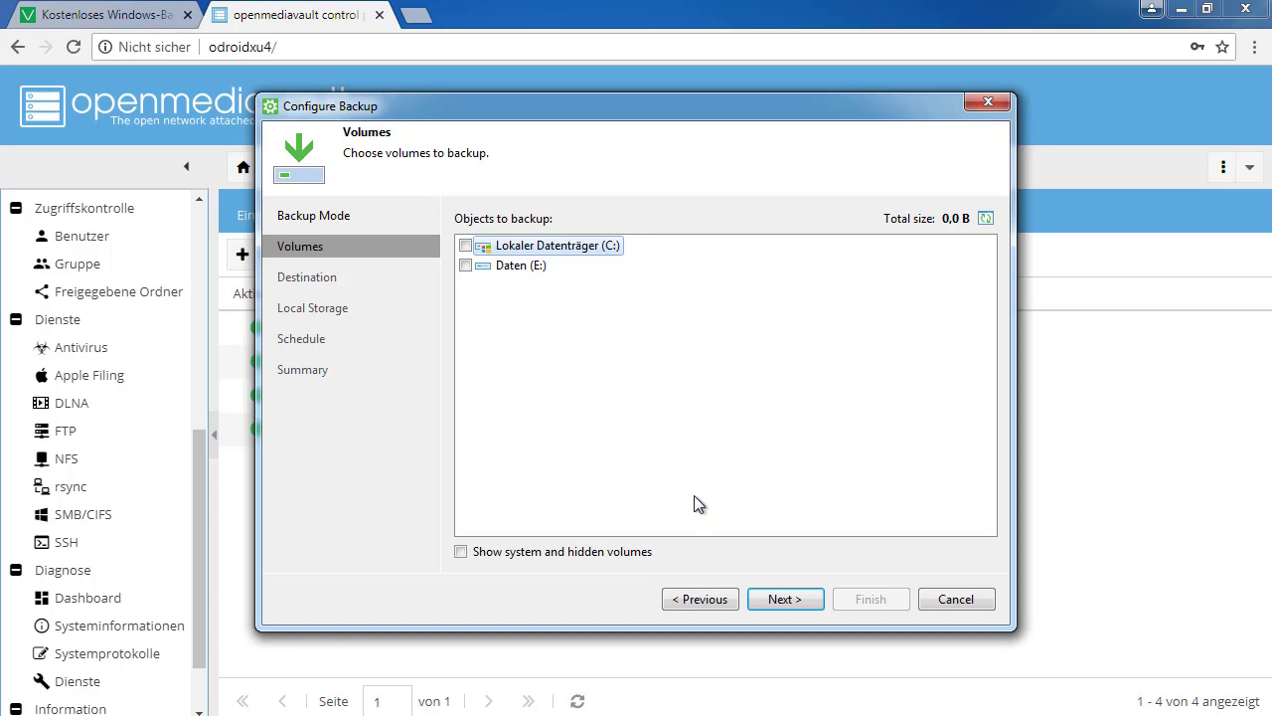
pyautogui.click(698, 600)
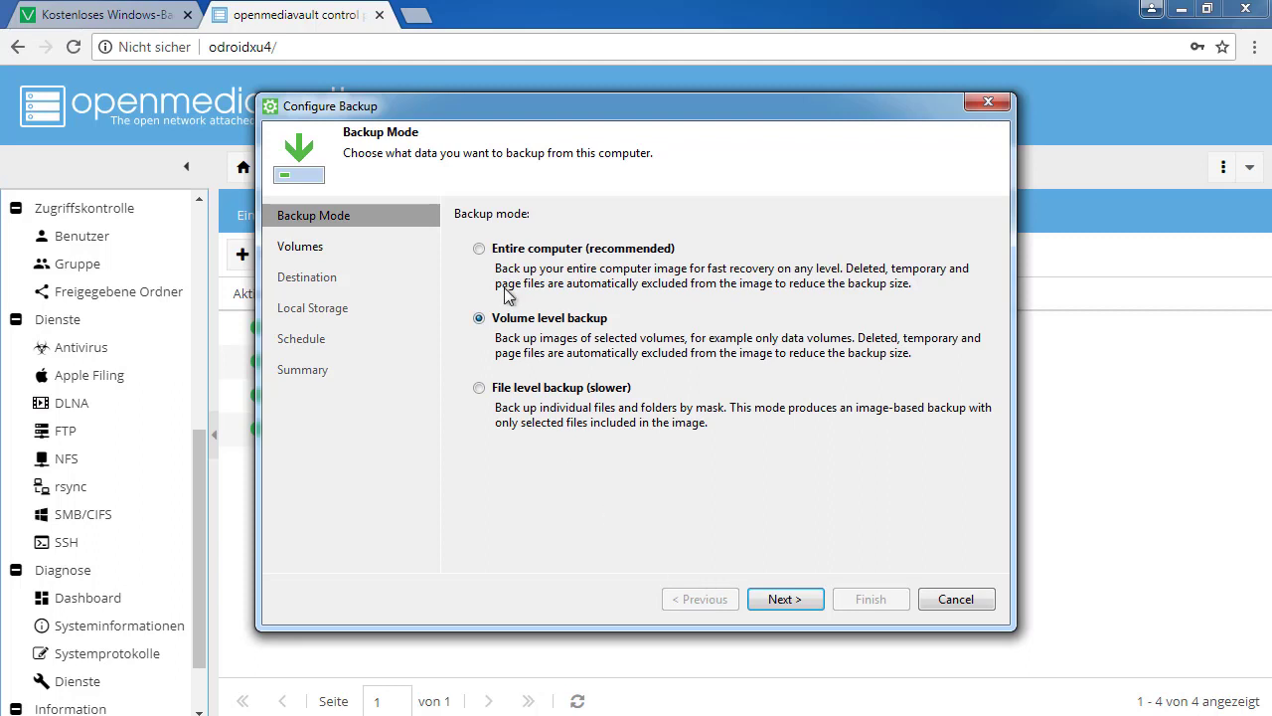
pyautogui.click(521, 252)
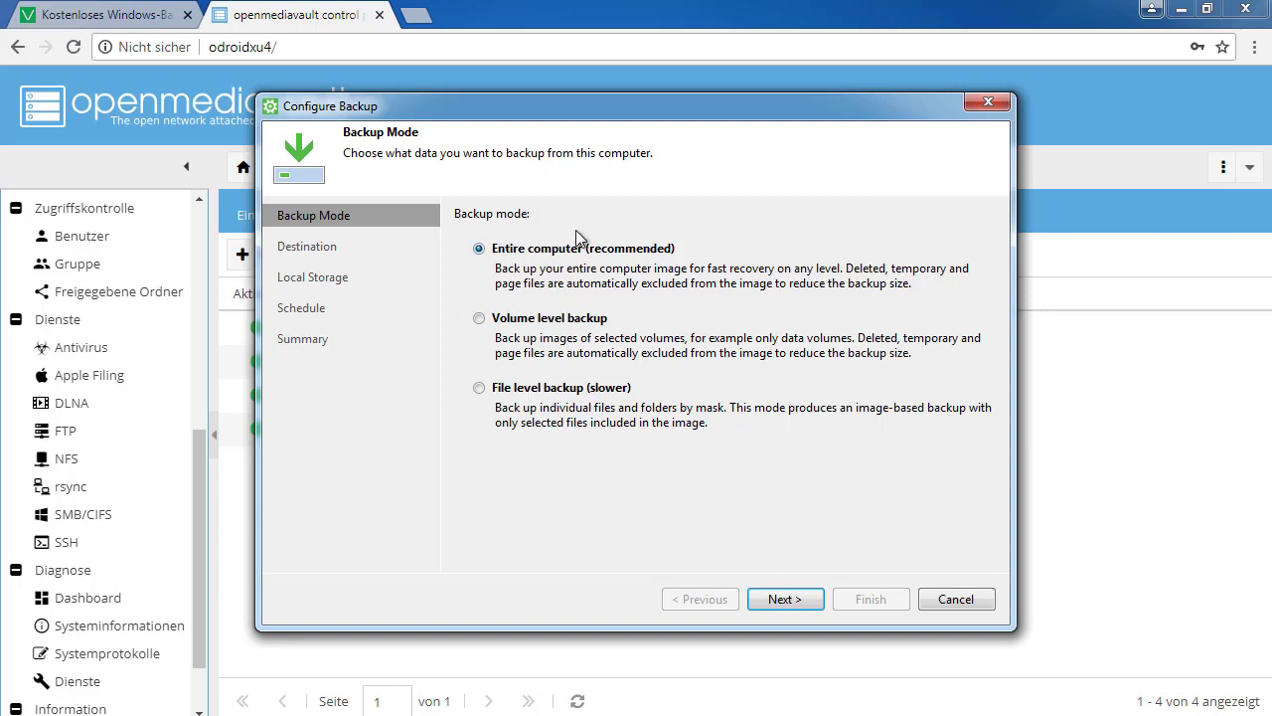
pyautogui.click(787, 596)
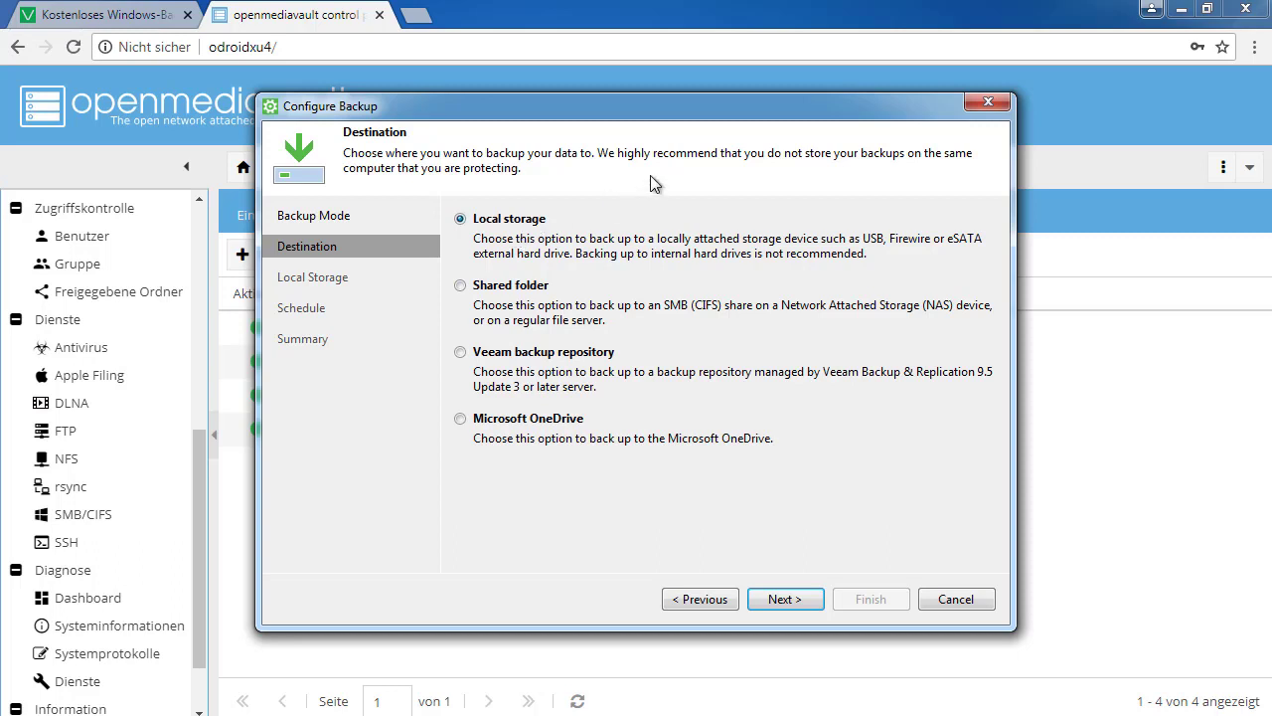
# Glance at the local drive step, return to Destination, and select Shared folder as target.
pyautogui.click(787, 602)
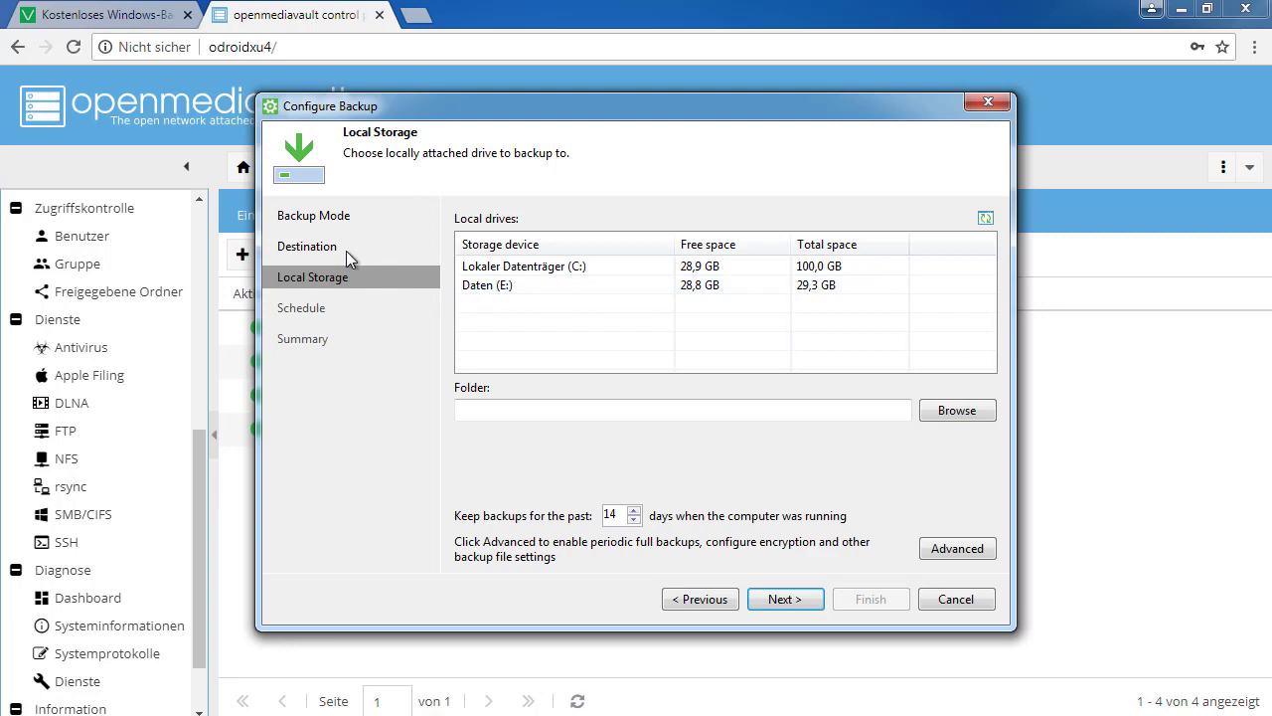
pyautogui.click(679, 600)
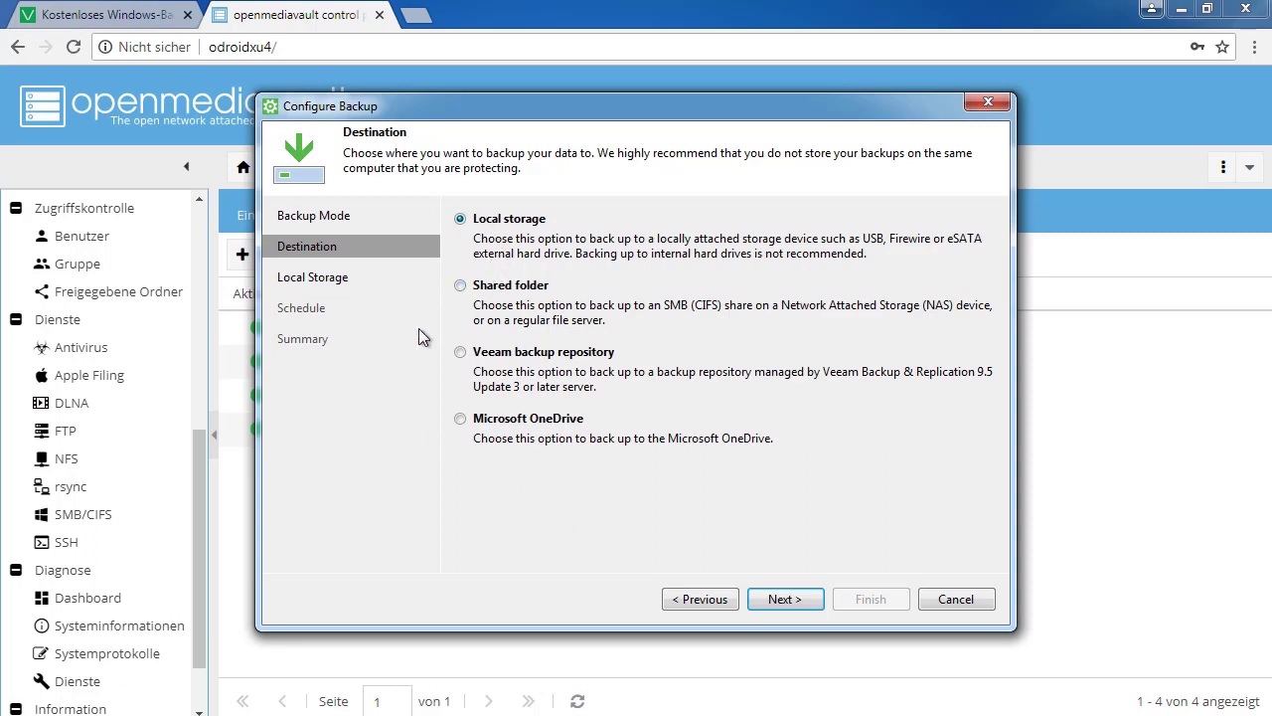
pyautogui.click(520, 286)
# Advance to the Shared Folder step and browse WORKGROUP to ODROIDXU4, bringing up its login prompt.
pyautogui.click(793, 601)
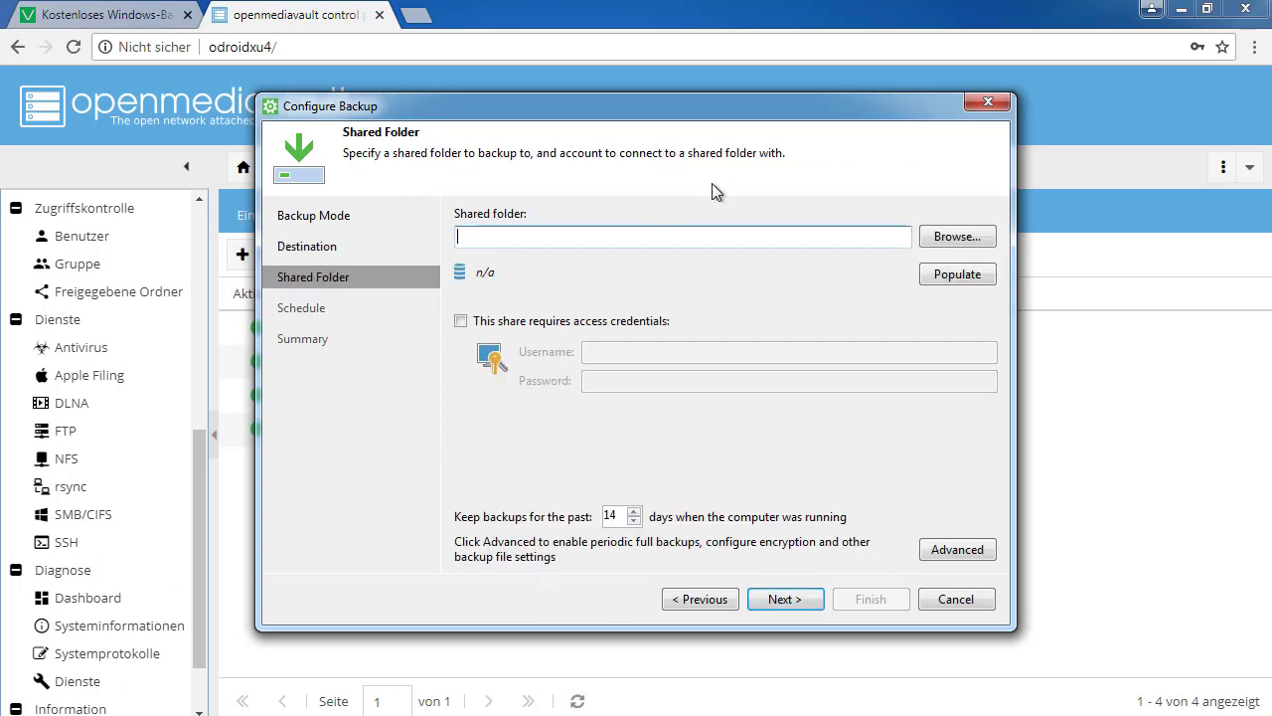
pyautogui.click(685, 235)
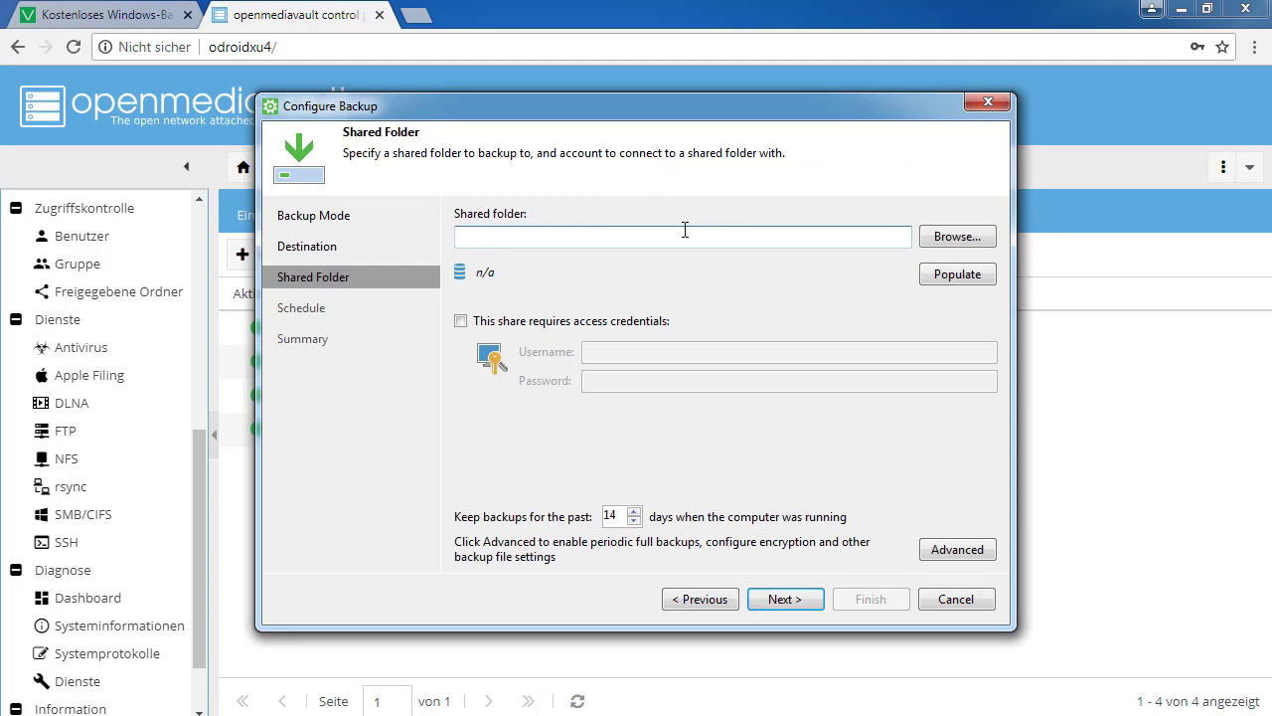
pyautogui.click(946, 239)
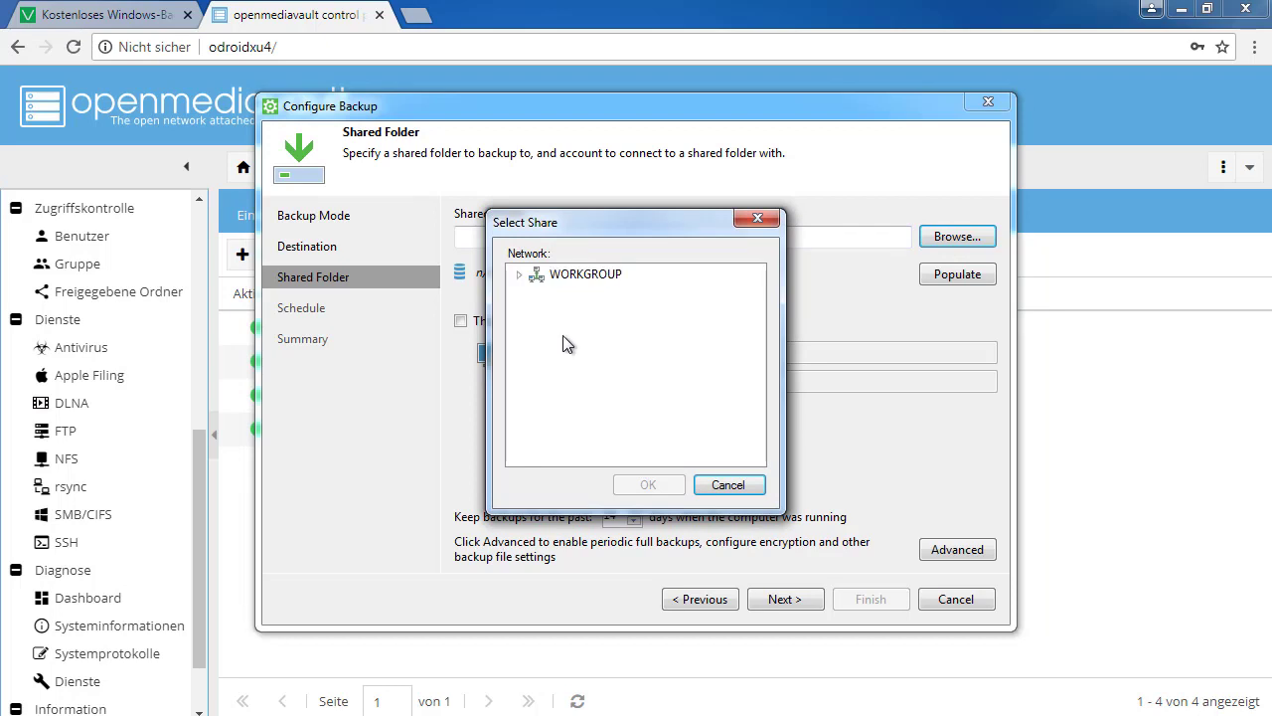
pyautogui.click(518, 275)
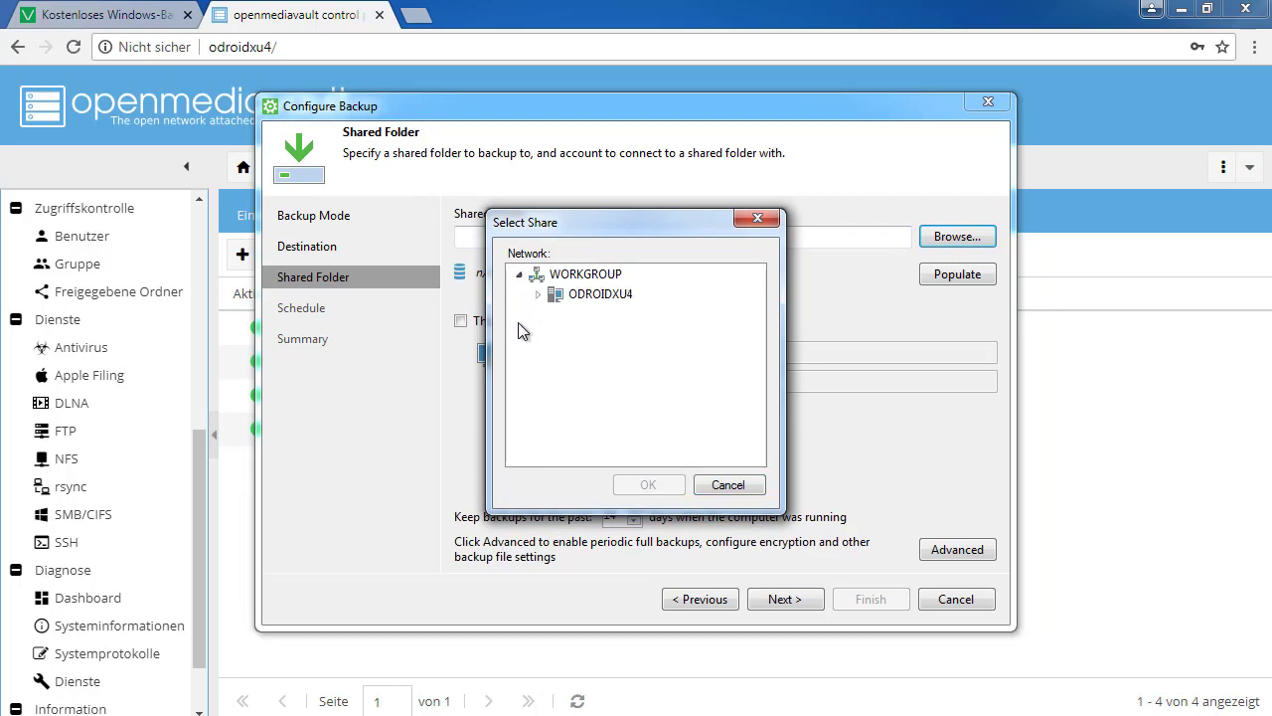
pyautogui.click(609, 295)
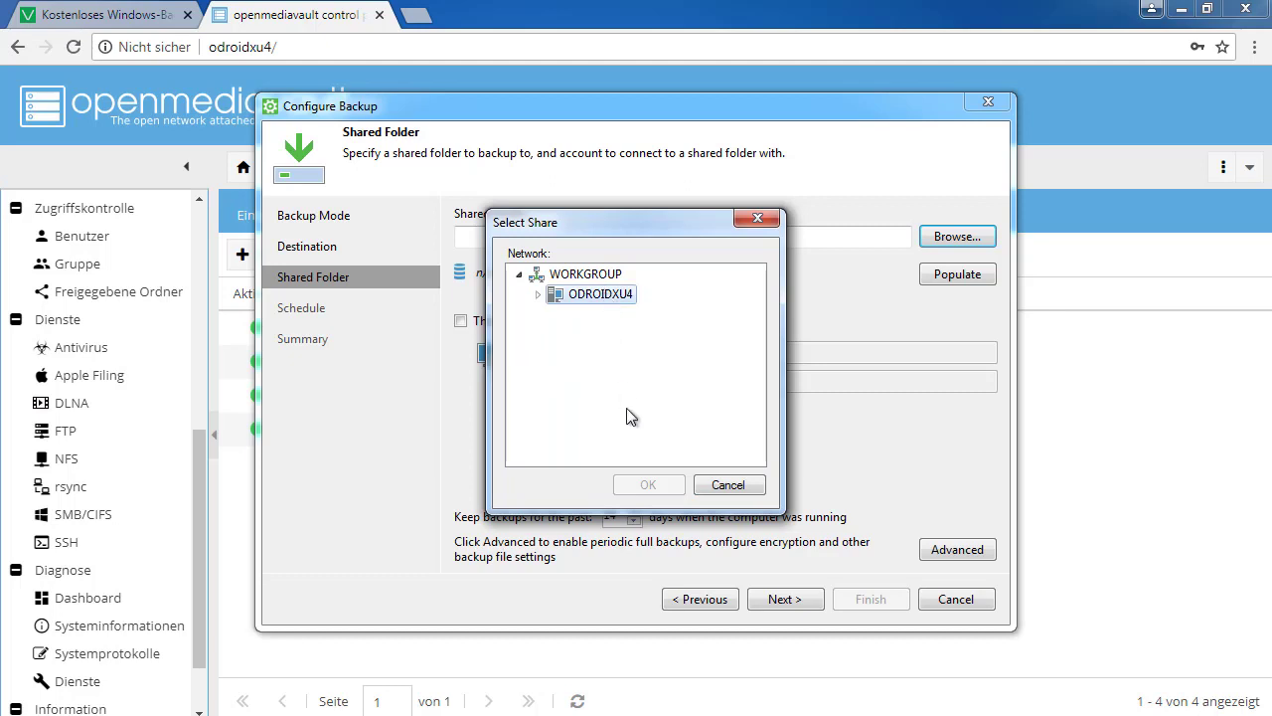
pyautogui.click(537, 294)
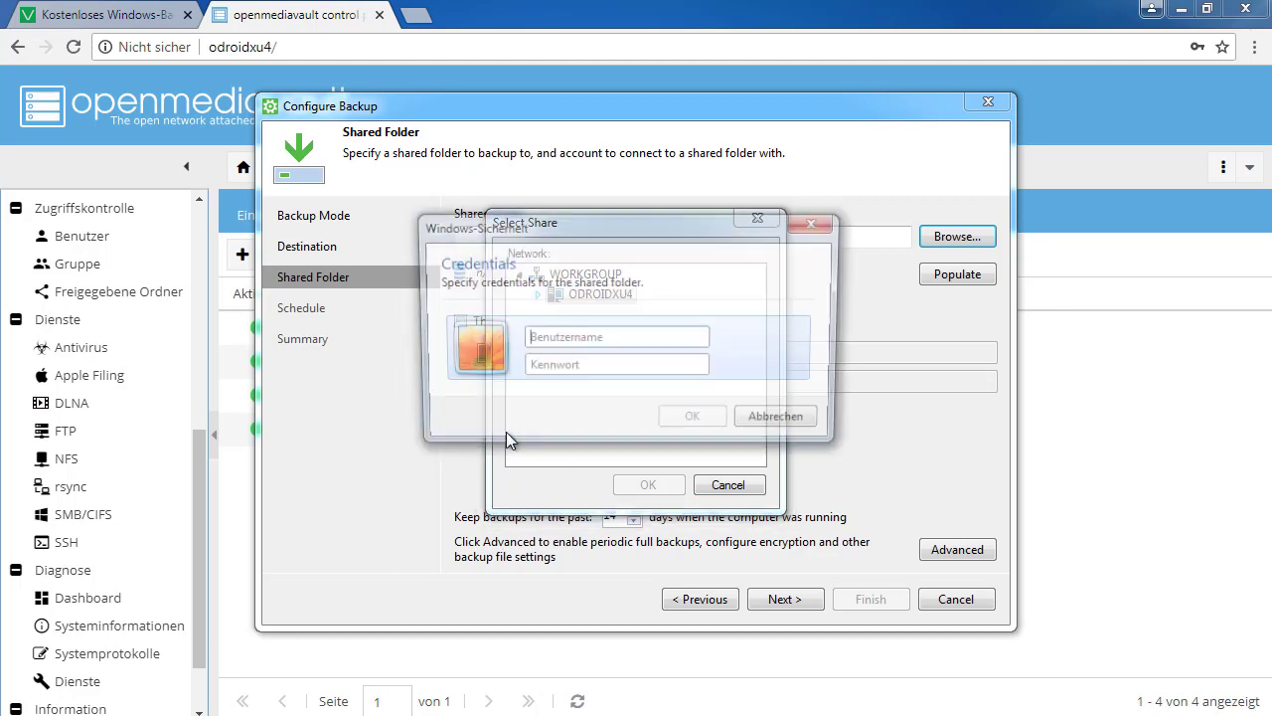
# Log in to ODROIDXU4 with the backup account's username and password.
pyautogui.click(562, 339)
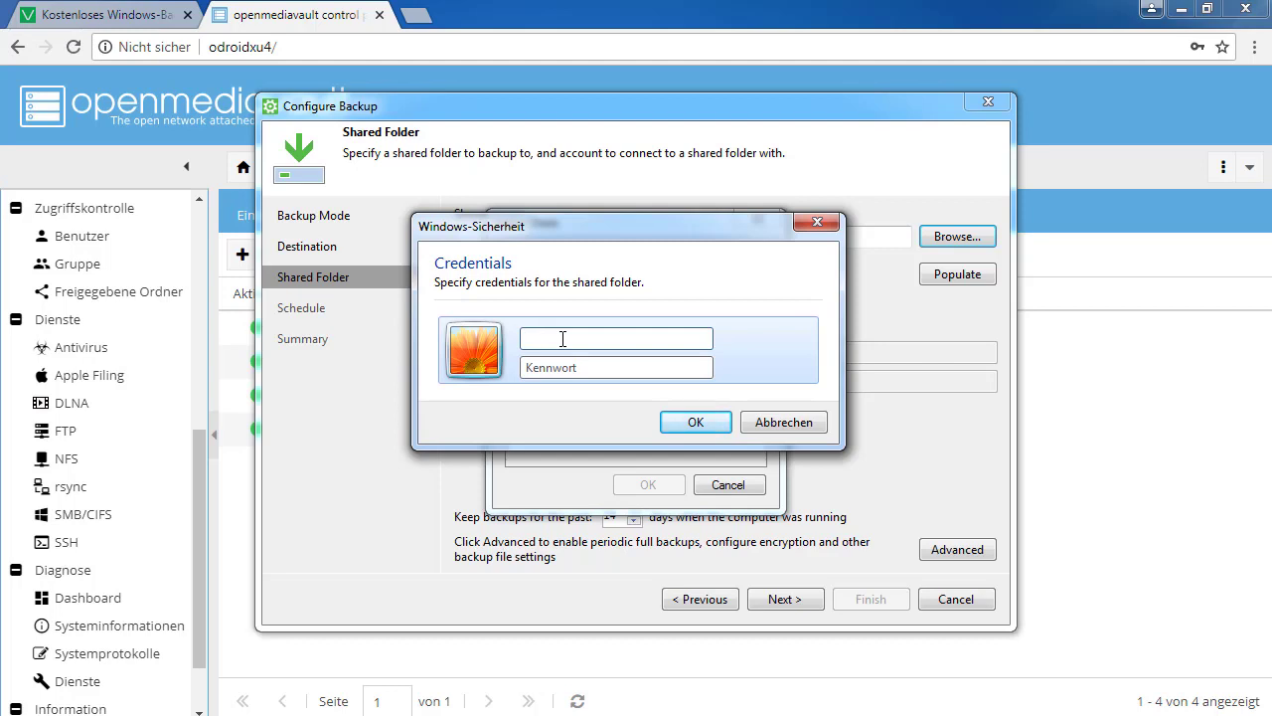
pyautogui.write('v')
pyautogui.press('BackSpace')
pyautogui.write('veeam')
pyautogui.press('Tab')
pyautogui.write('********')
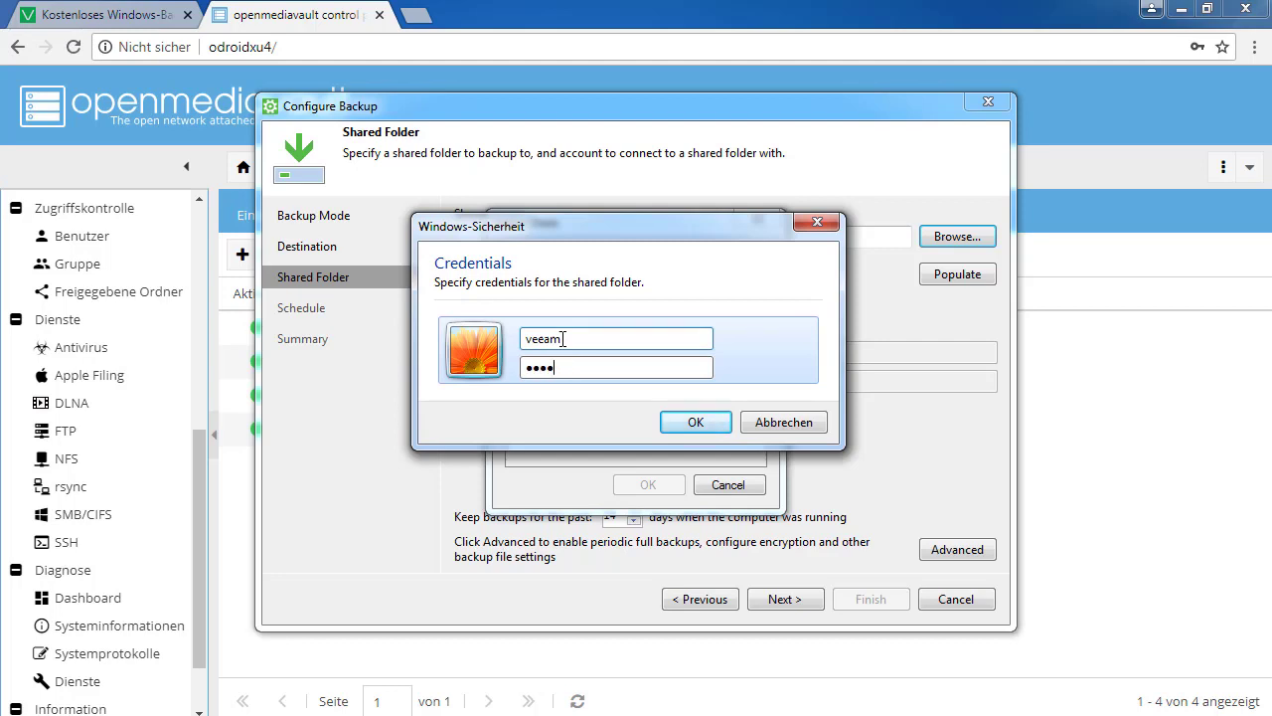
pyautogui.press('Return')
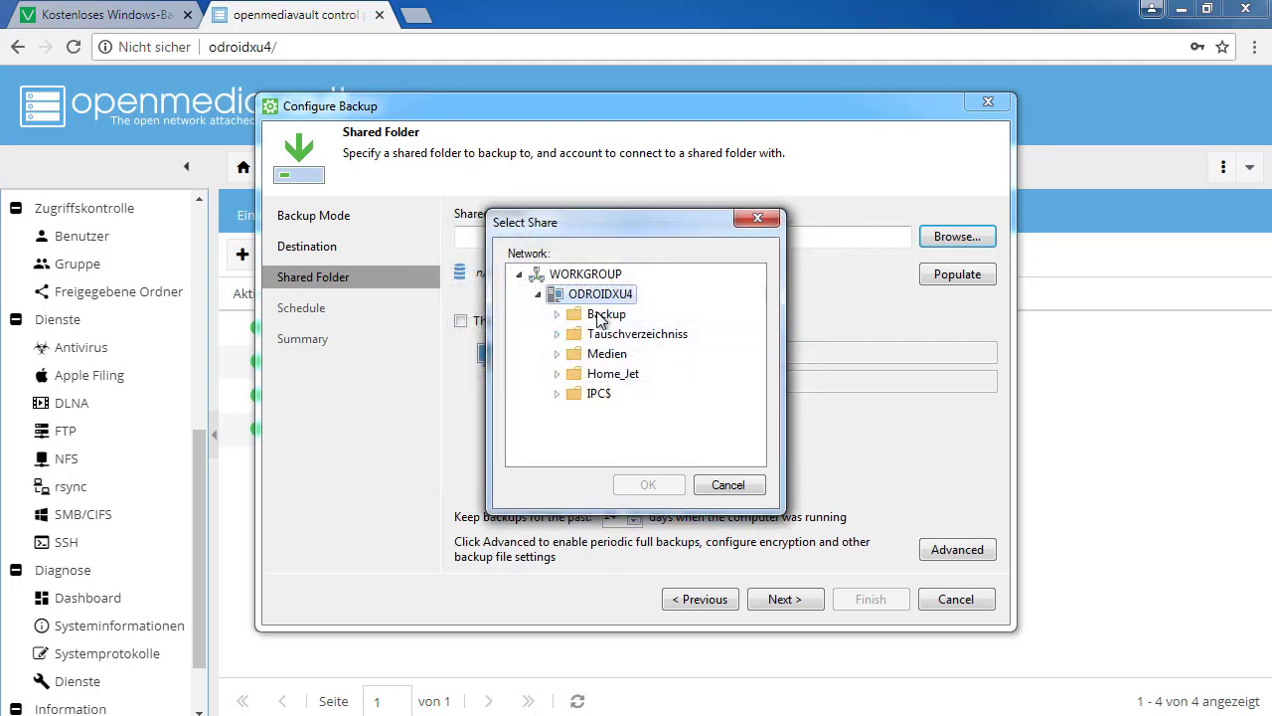
# Choose the Backup share on ODROIDXU4 as the destination folder.
pyautogui.click(601, 315)
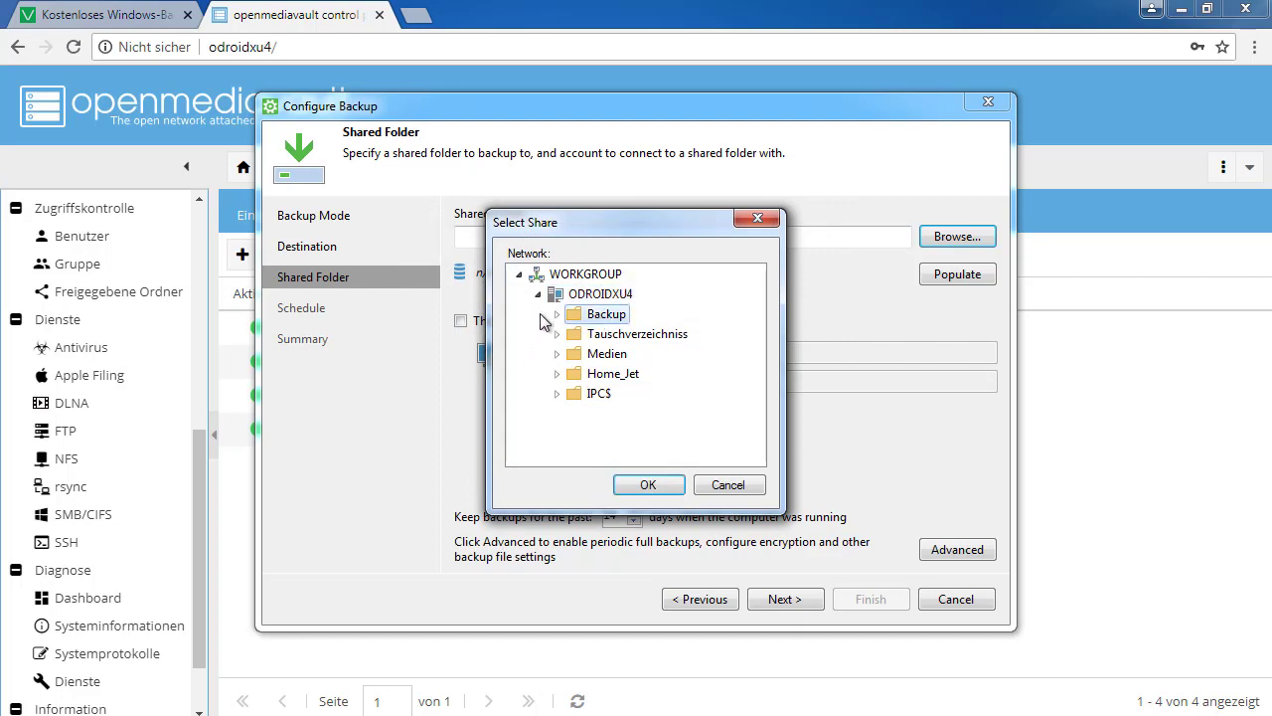
pyautogui.click(647, 485)
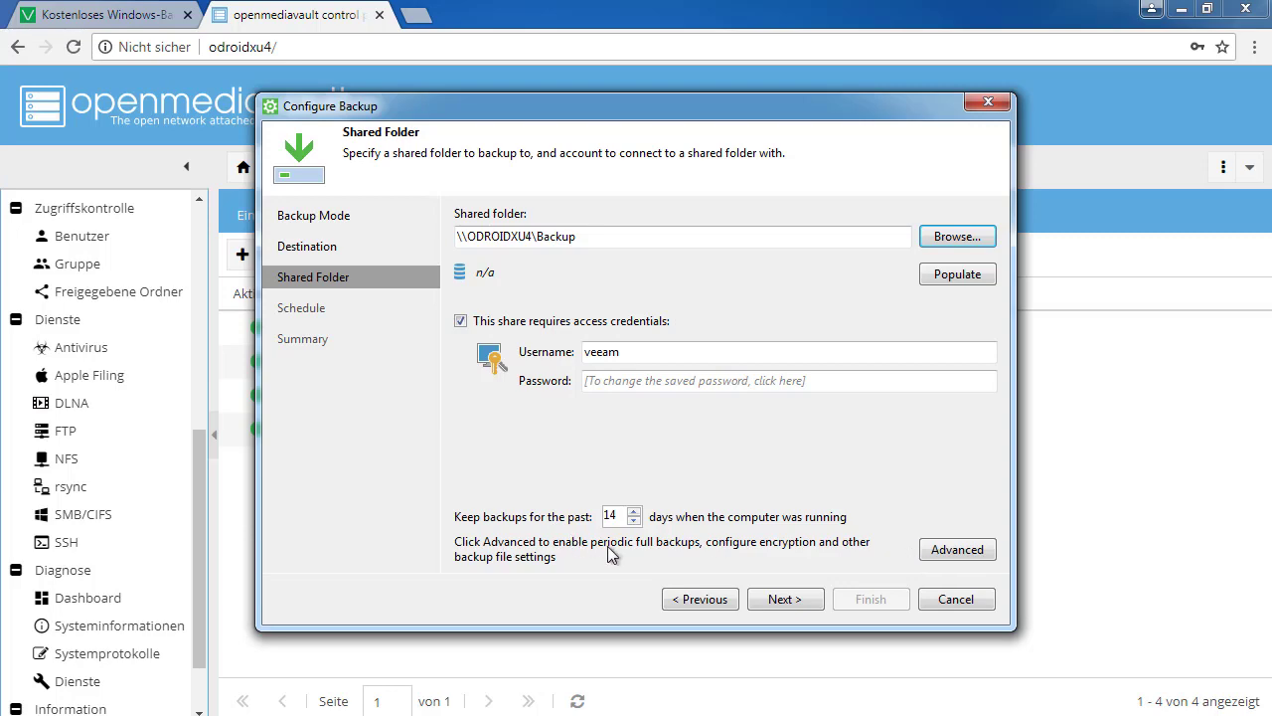
# Bring up Advanced Settings, shift the dialog aside, and show its Storage options.
pyautogui.click(945, 549)
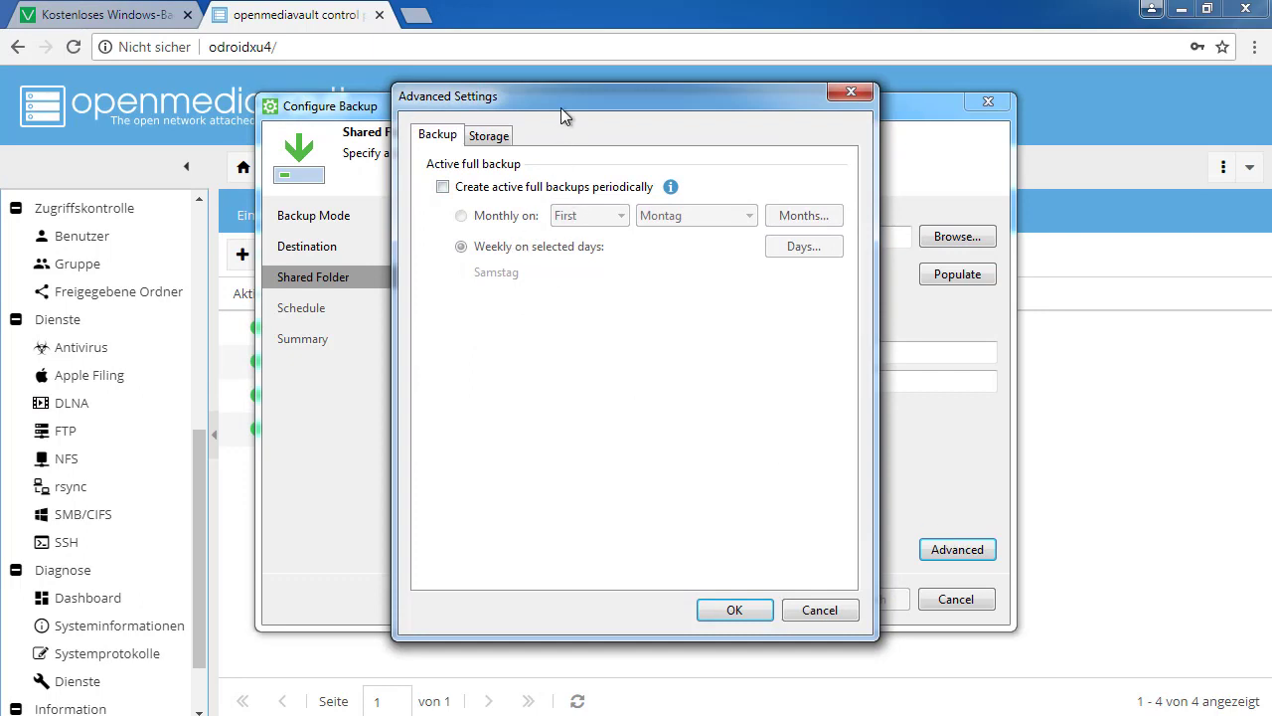
pyautogui.moveTo(561, 108); pyautogui.dragTo(922, 107)
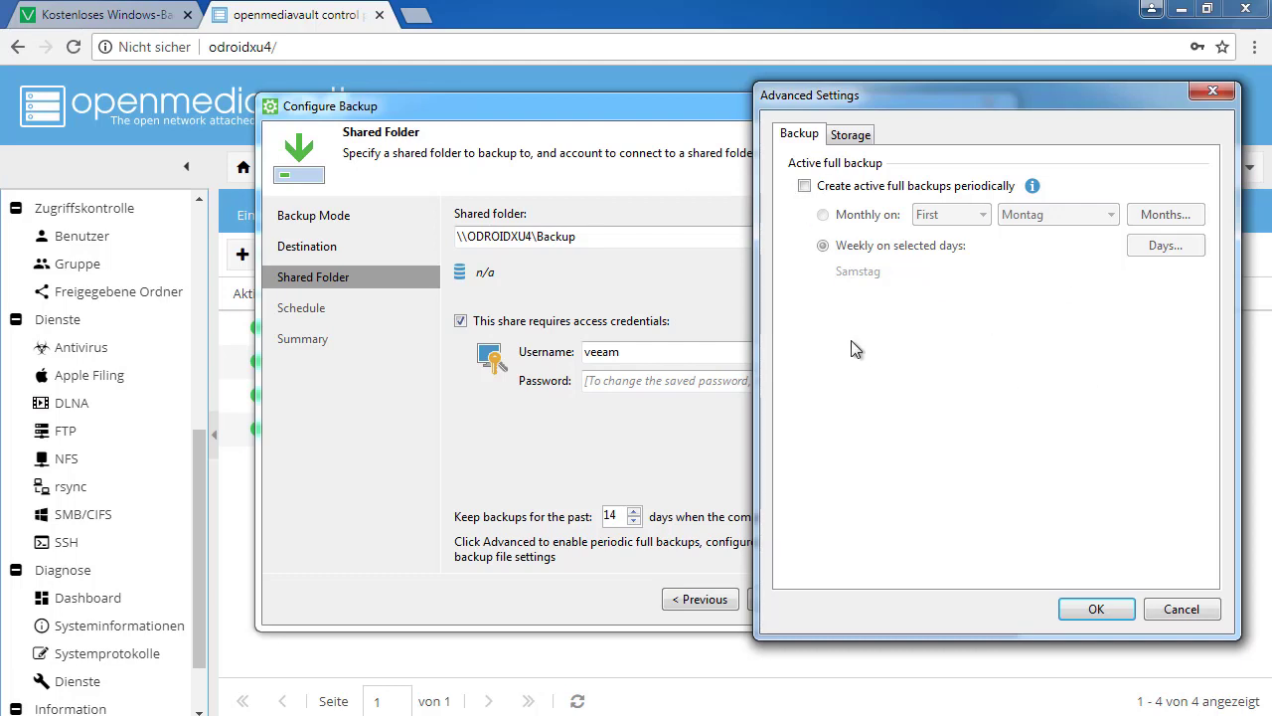
pyautogui.click(836, 140)
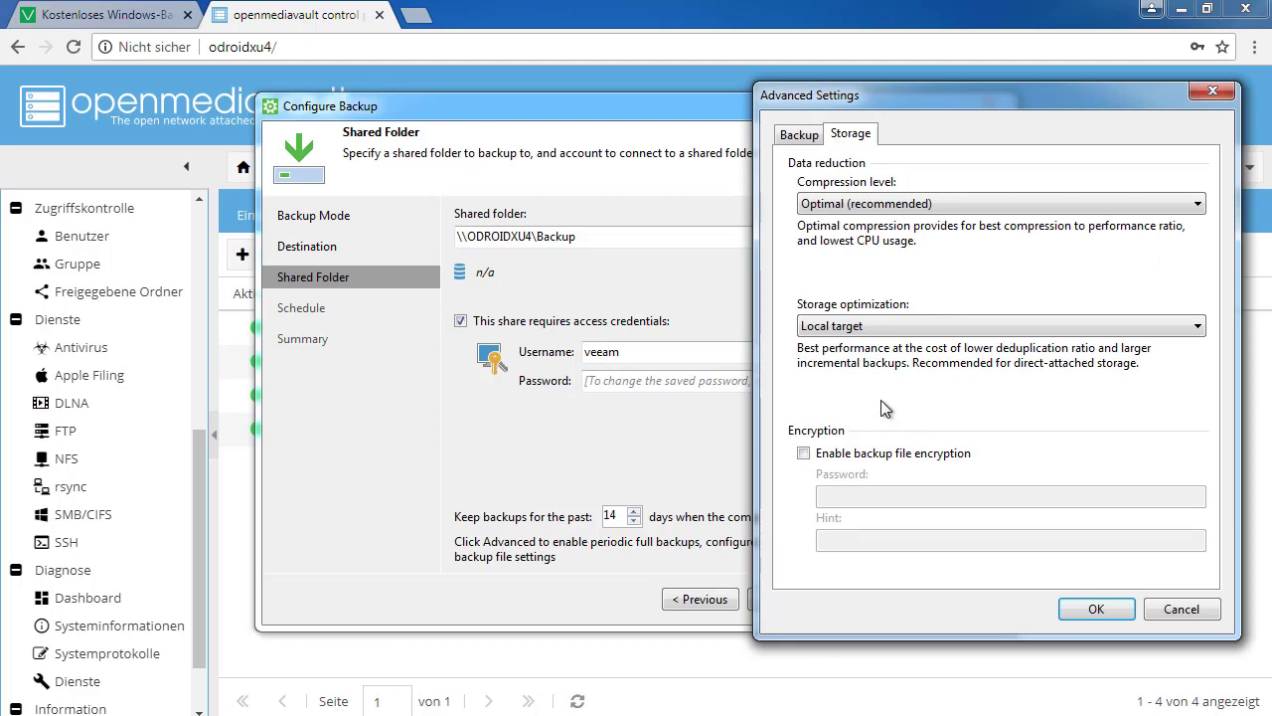
# Keep Optimal compression, set storage optimization to LAN target, review Backup options, and close Advanced Settings.
pyautogui.click(1199, 202)
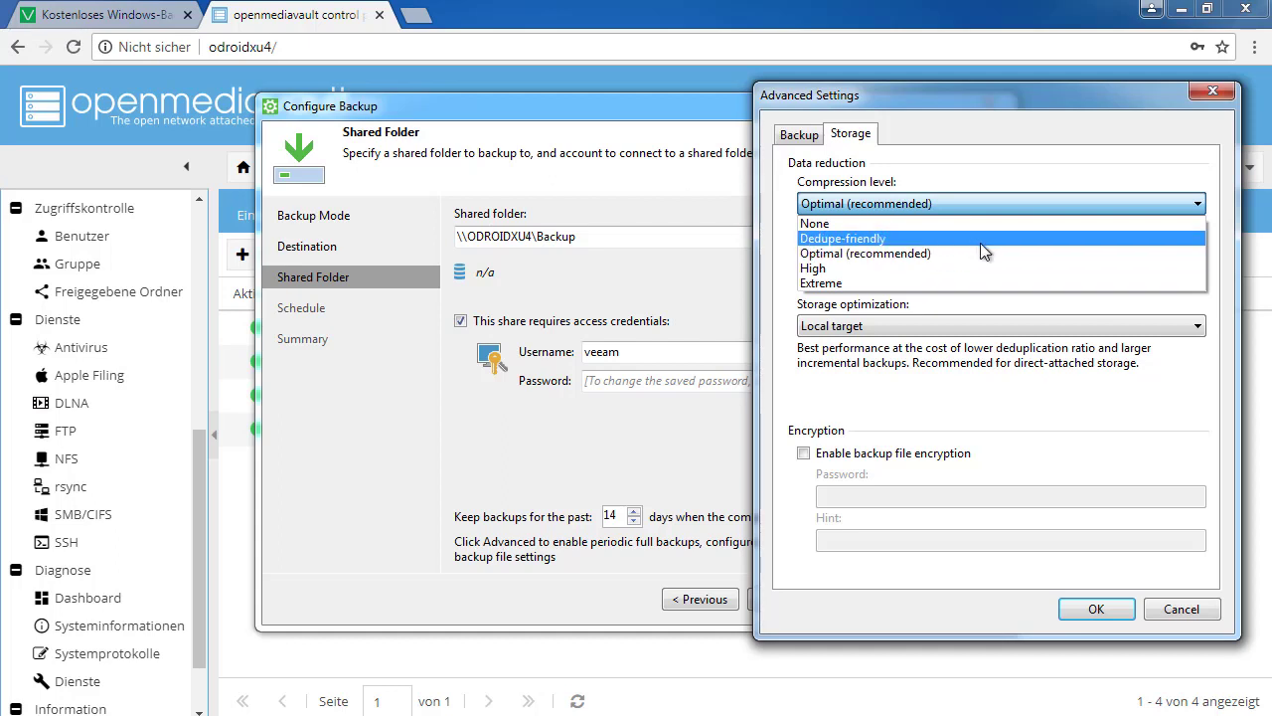
pyautogui.click(1199, 202)
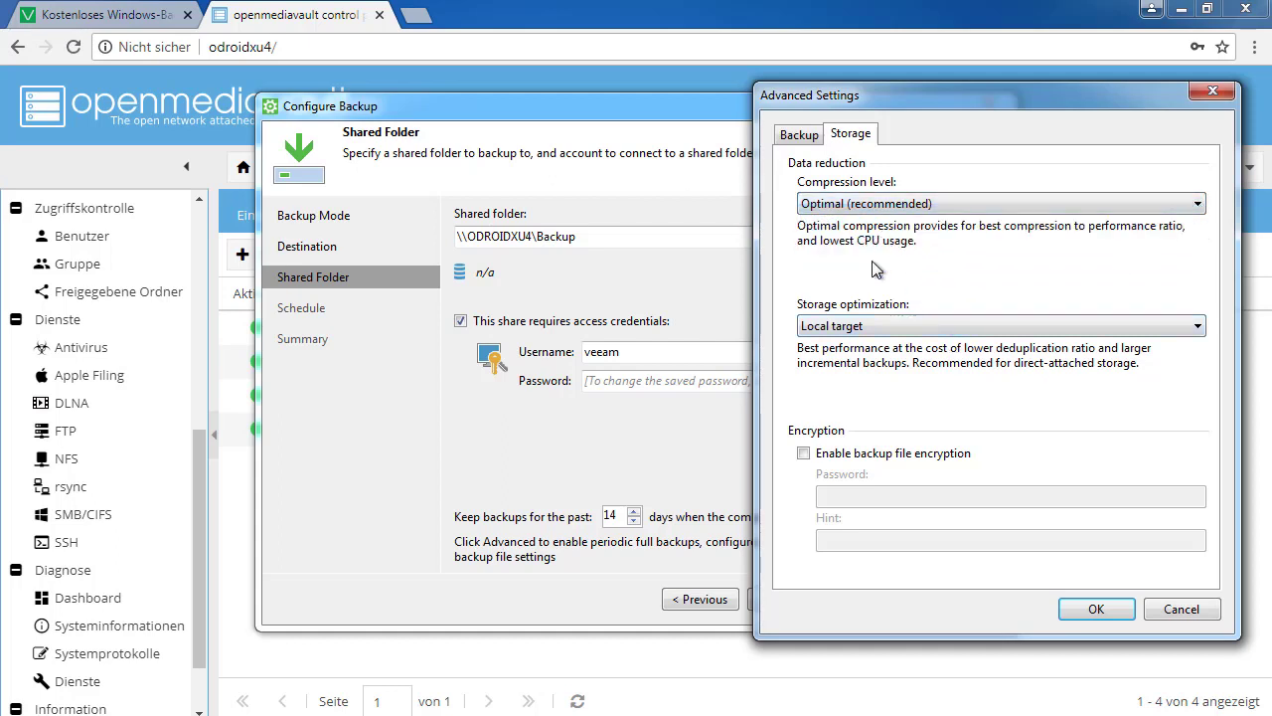
pyautogui.click(986, 328)
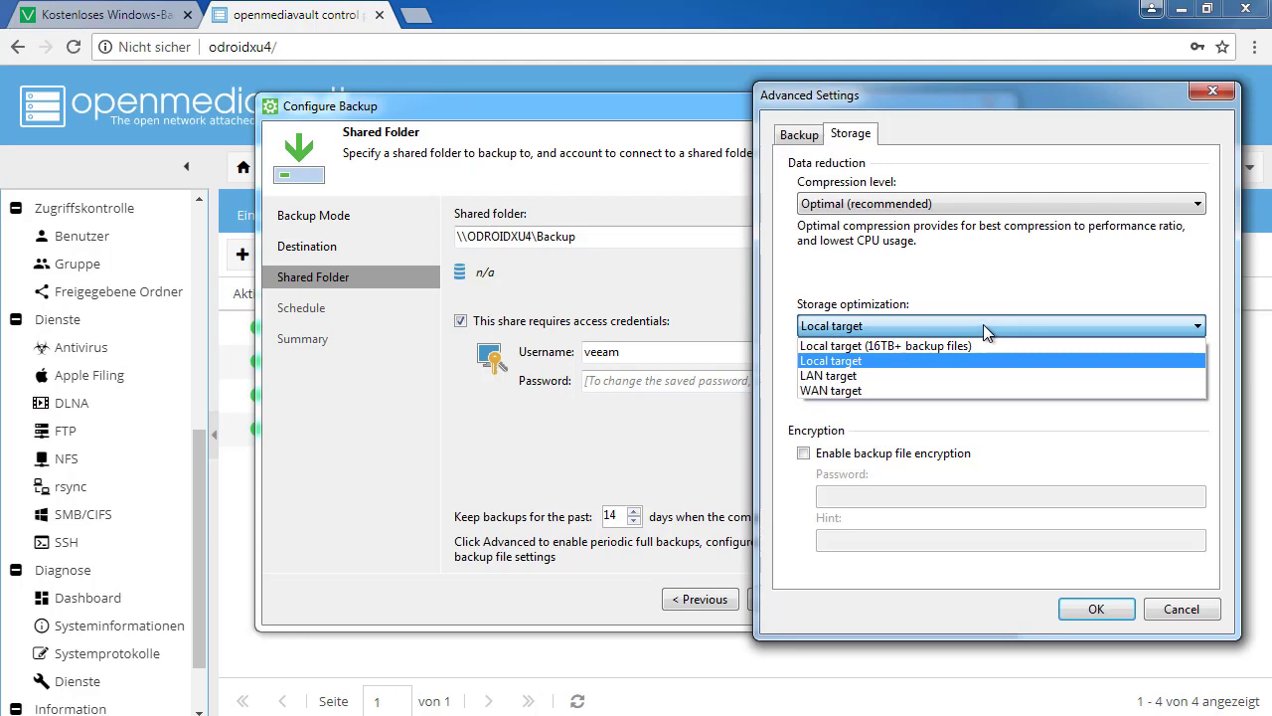
pyautogui.click(907, 370)
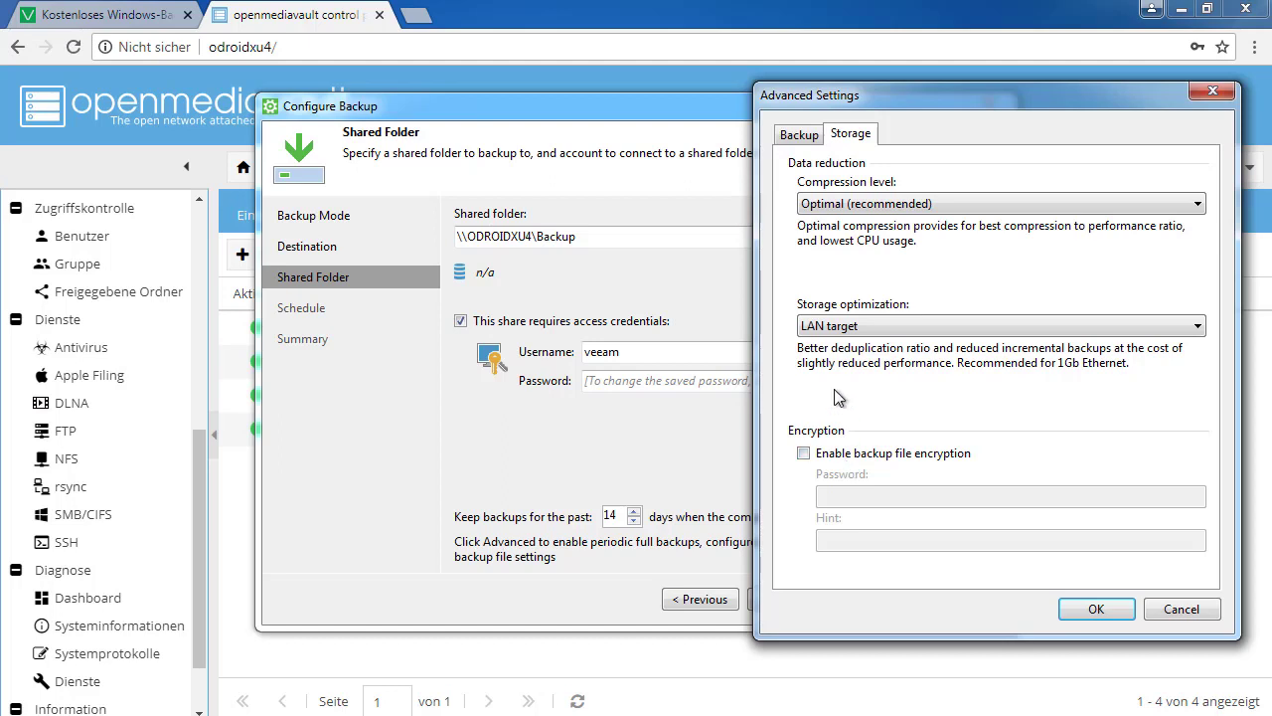
pyautogui.click(801, 139)
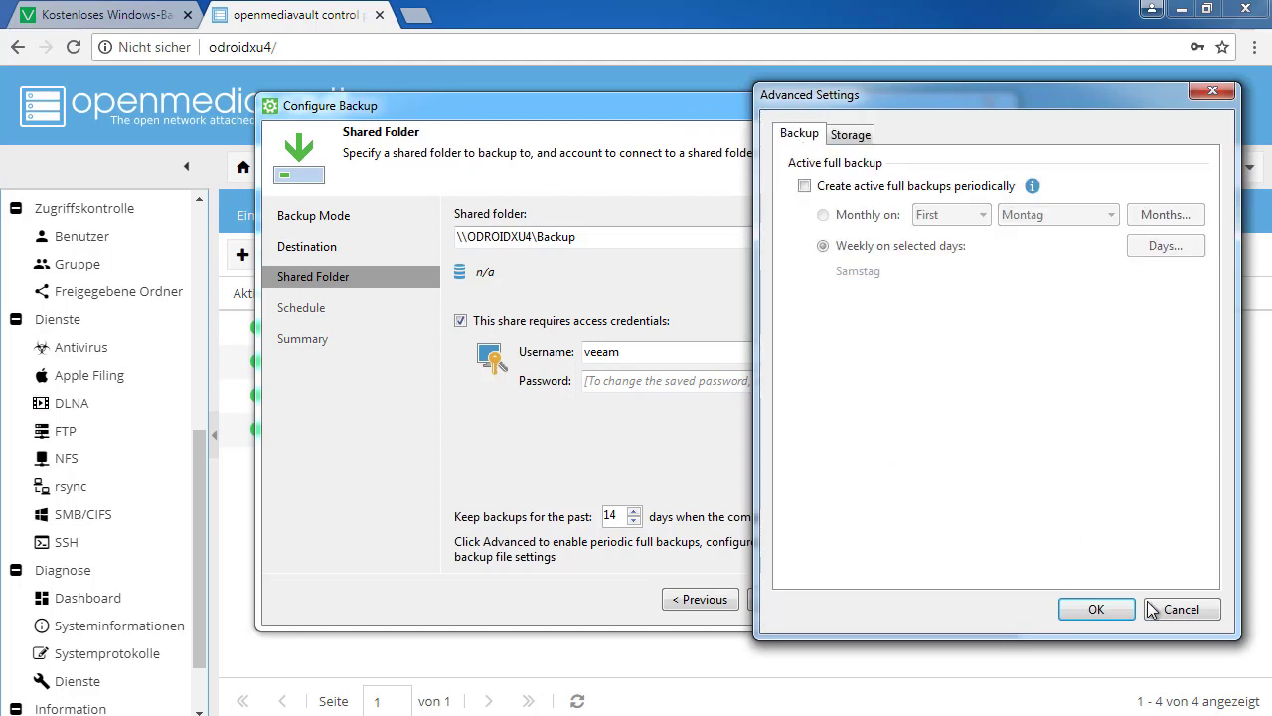
pyautogui.click(1096, 608)
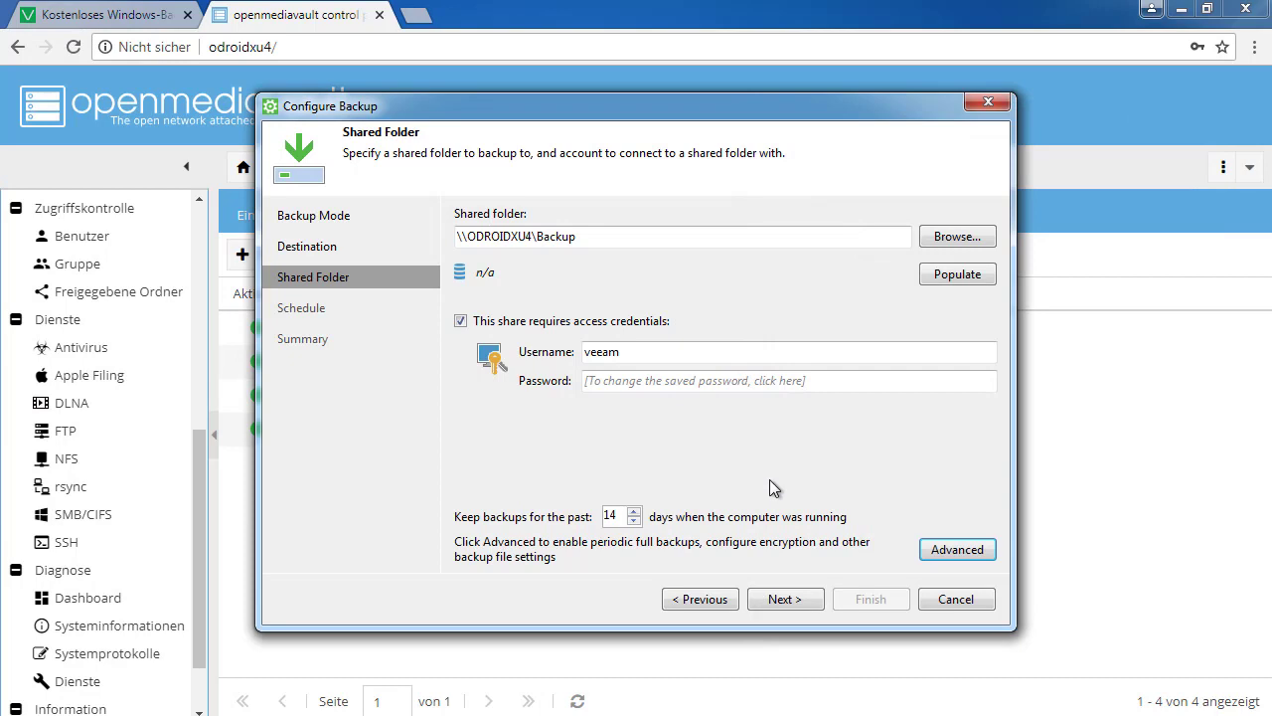
# On the Schedule page, try the specific-days and week-days options, then return to Everyday.
pyautogui.click(772, 601)
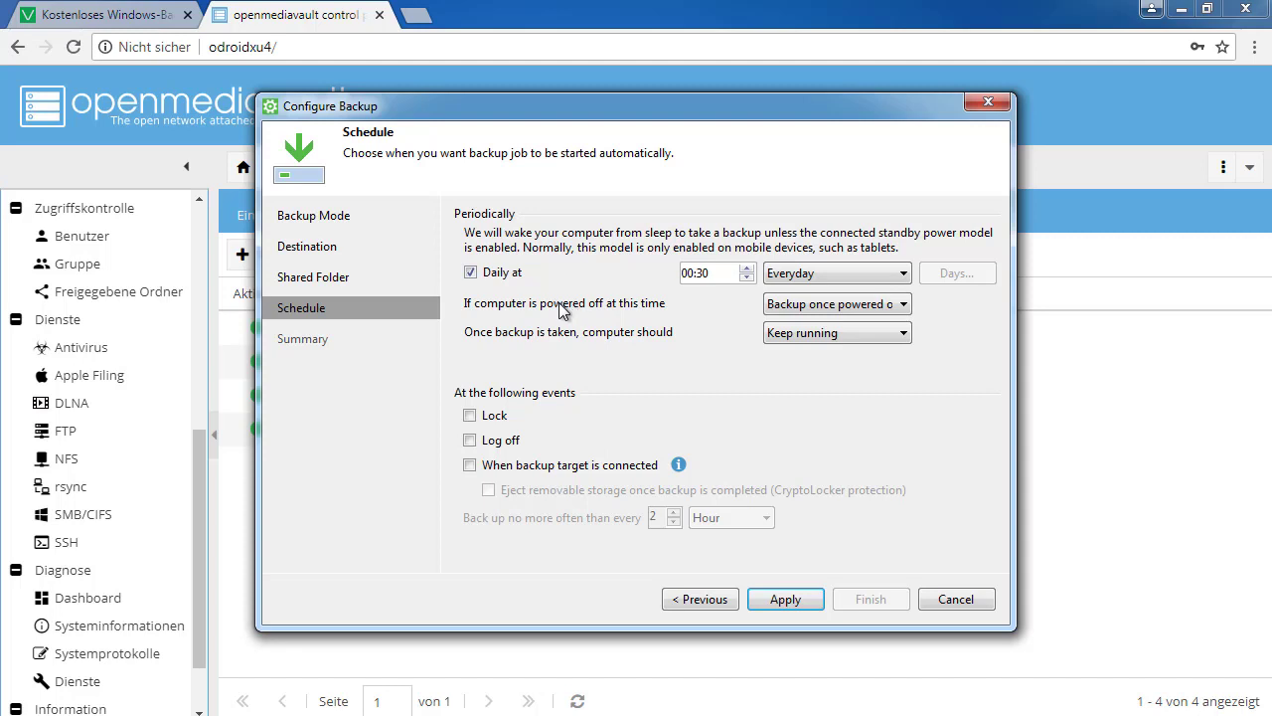
pyautogui.click(862, 271)
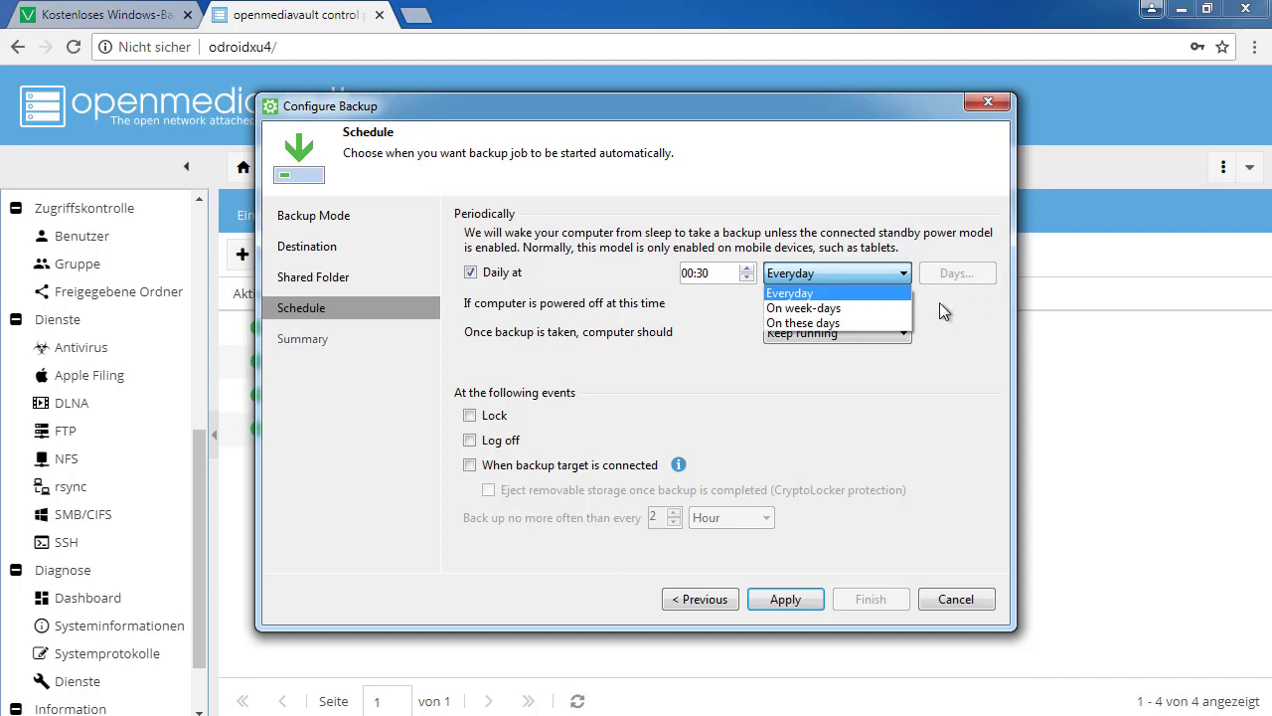
pyautogui.click(804, 322)
pyautogui.click(957, 274)
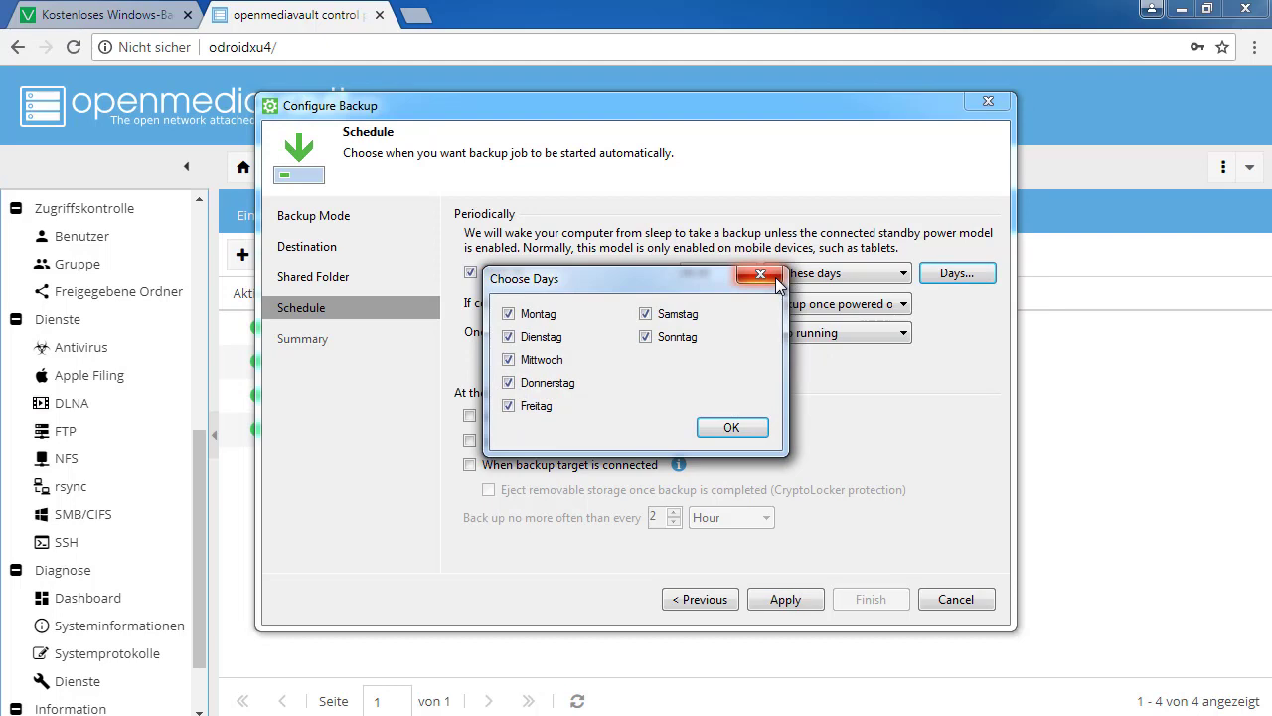
pyautogui.click(776, 278)
pyautogui.click(795, 274)
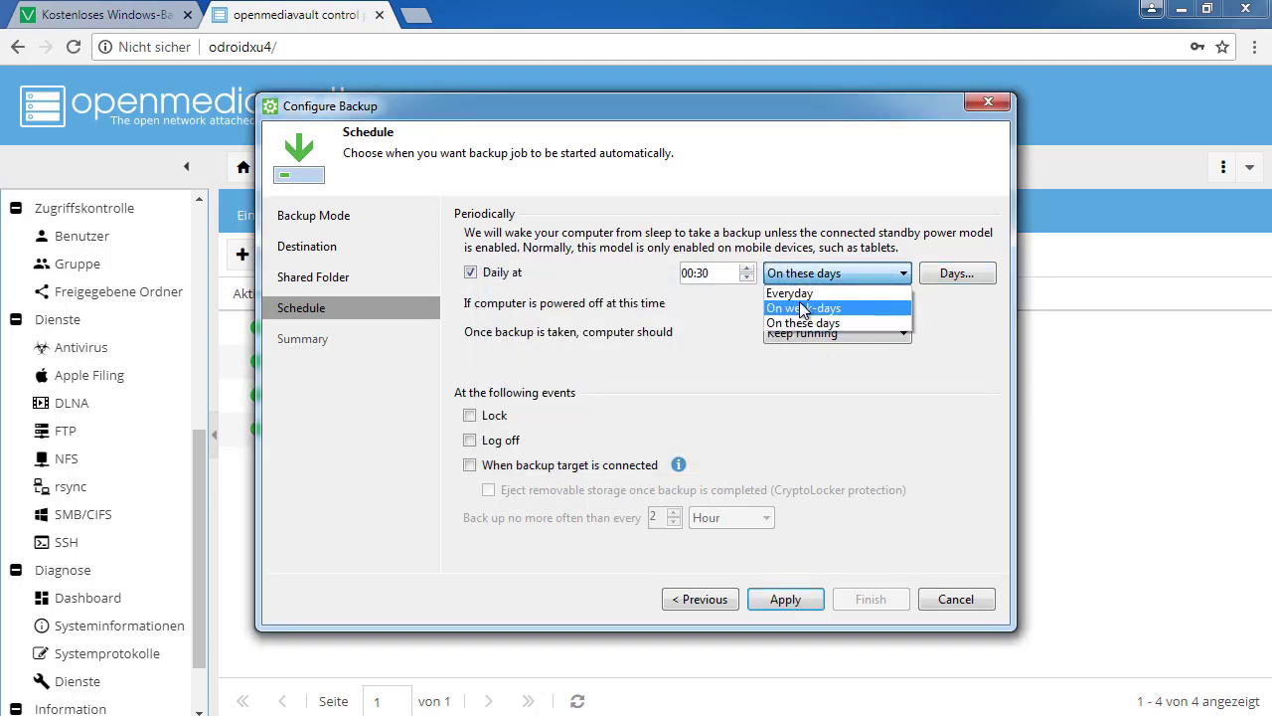
pyautogui.click(803, 309)
pyautogui.click(855, 275)
pyautogui.click(845, 293)
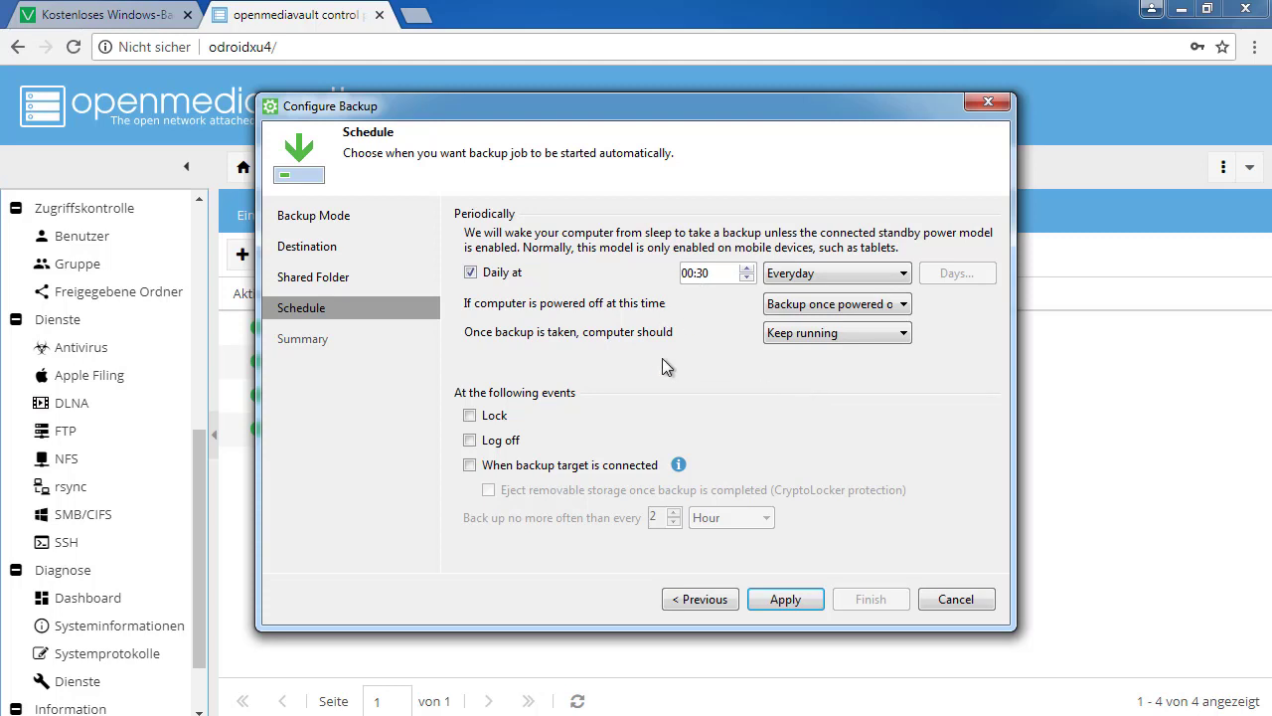
# Keep the computer running after backup and re-enable the daily 00:30 backup.
pyautogui.click(833, 332)
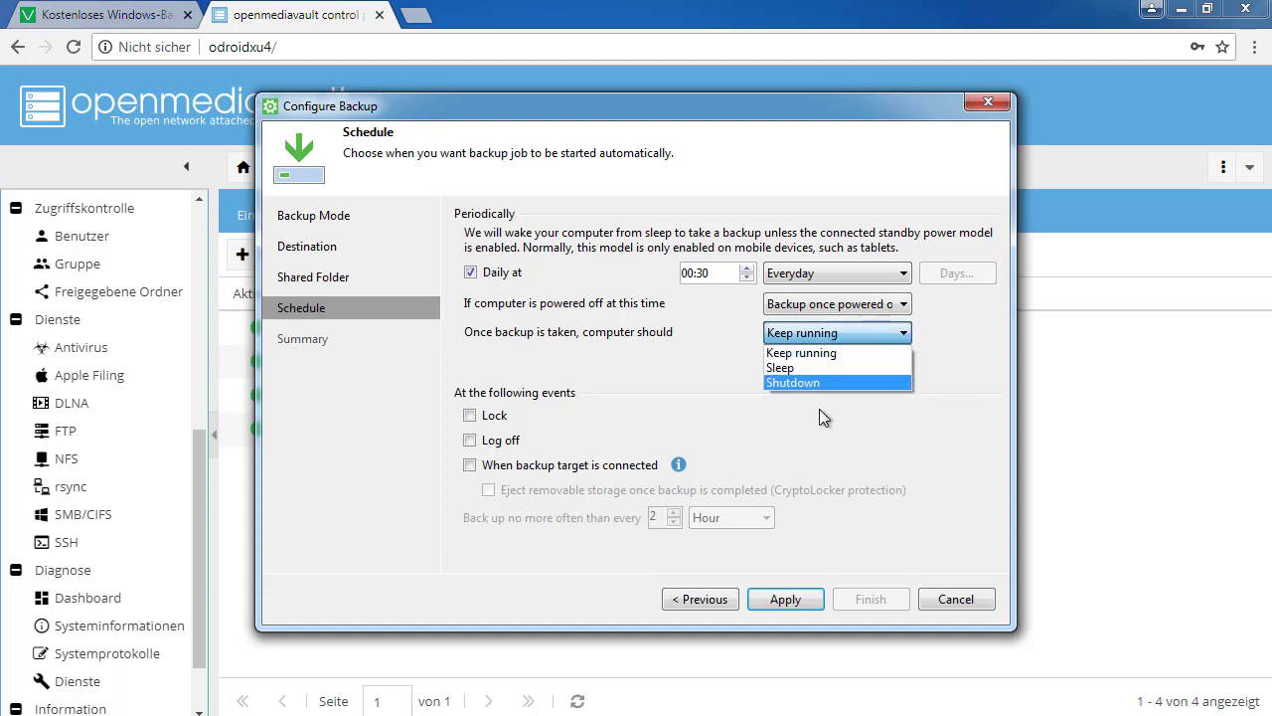
pyautogui.click(625, 355)
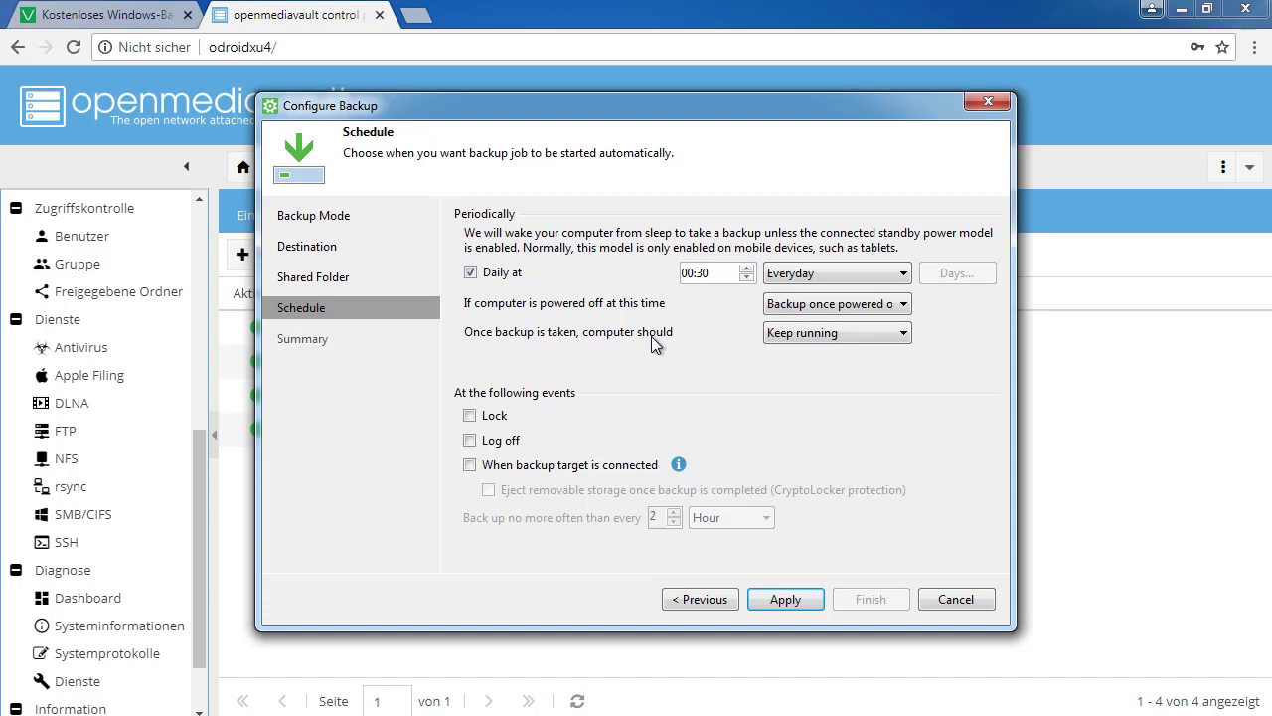
pyautogui.click(470, 274)
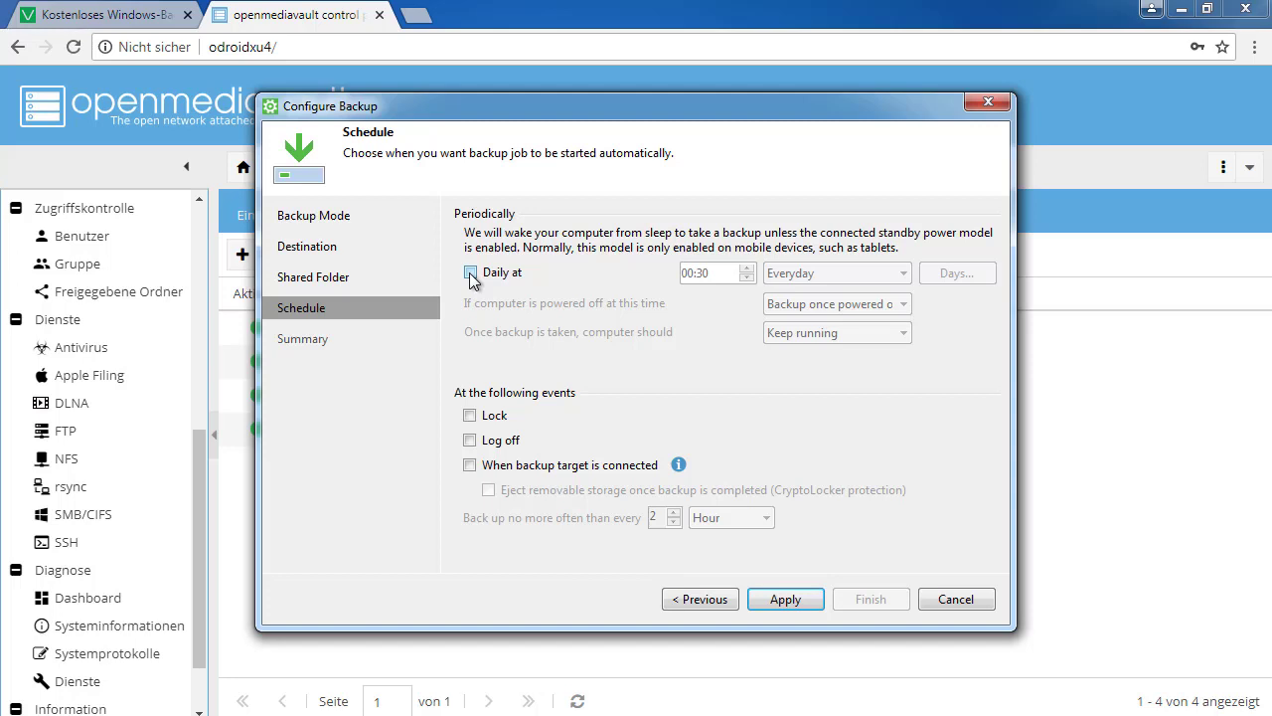
pyautogui.click(471, 273)
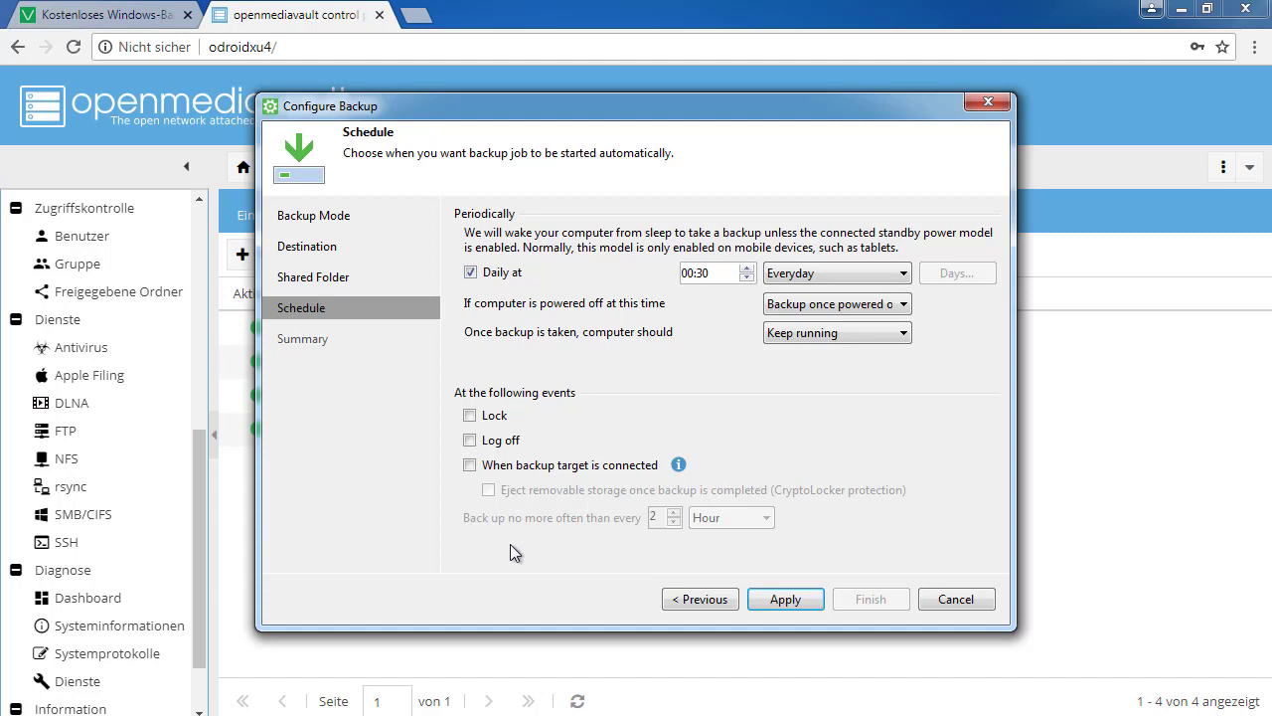
# Apply the backup job, review the Summary, and finish the wizard.
pyautogui.click(806, 593)
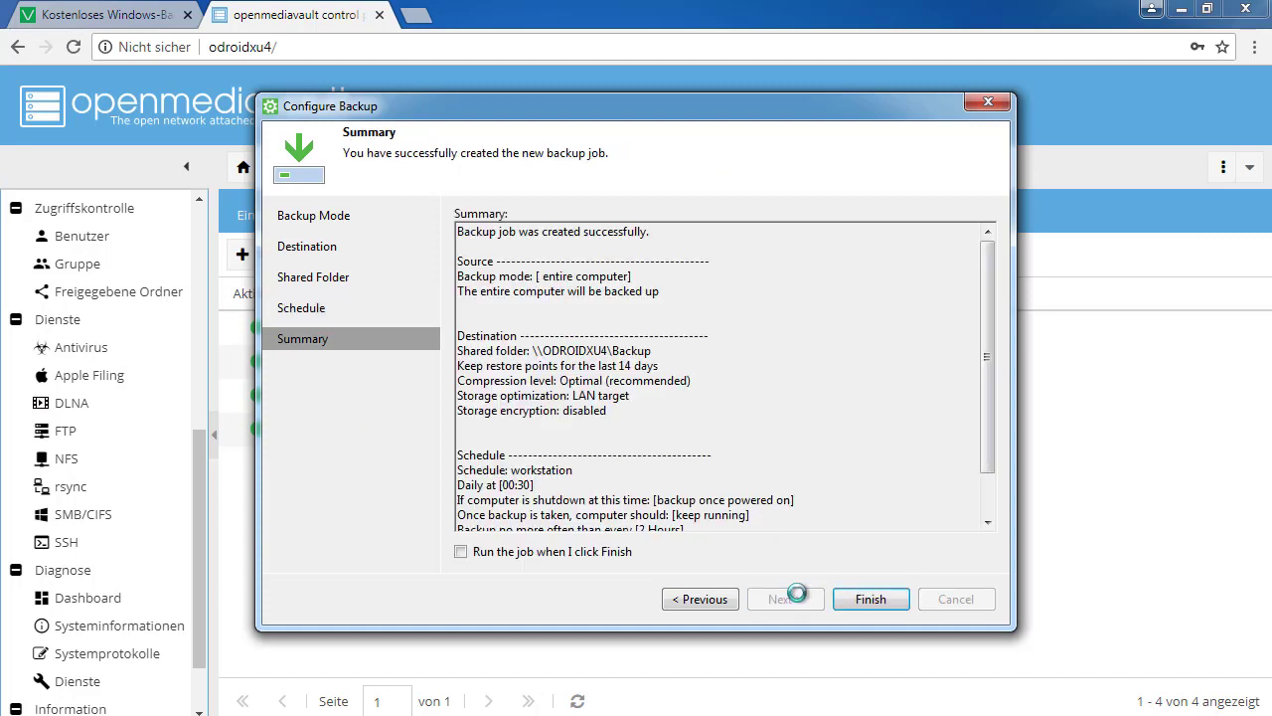
pyautogui.moveTo(989, 308); pyautogui.dragTo(886, 355)
pyautogui.click(865, 593)
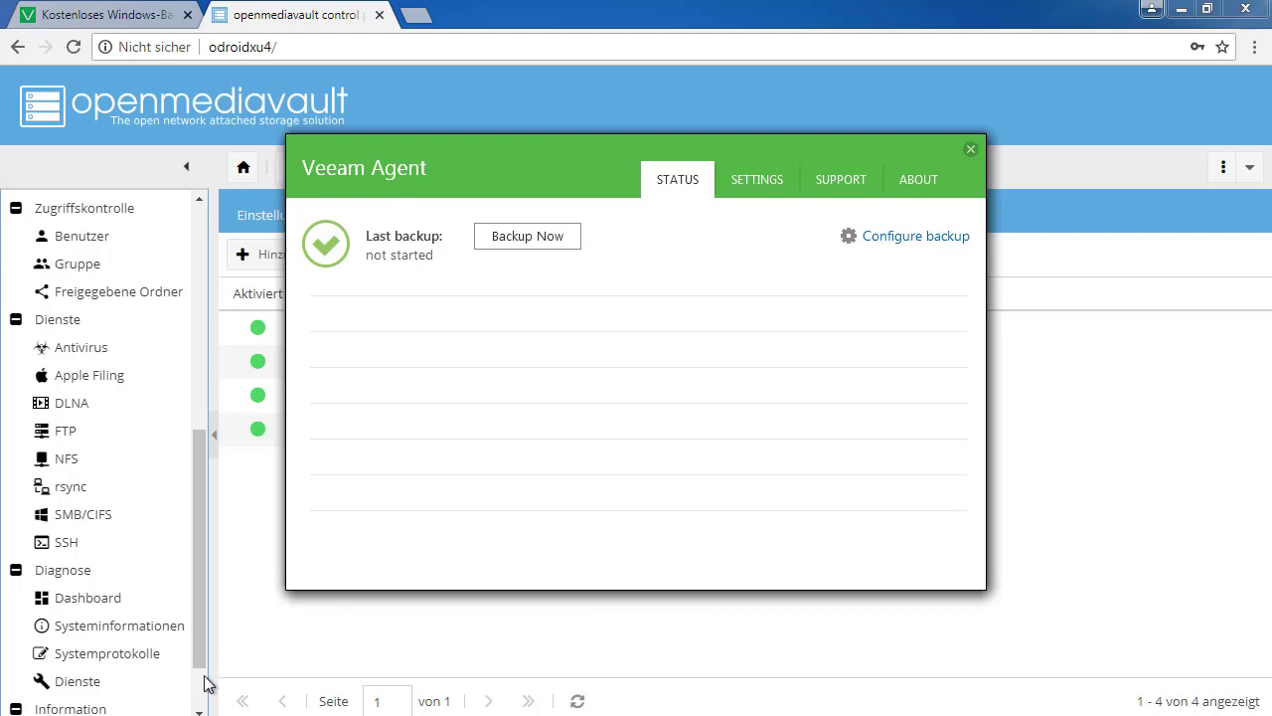
# Check the Daten (E:) drive contents in Explorer, then return to Veeam Agent.
pyautogui.click(204, 715)
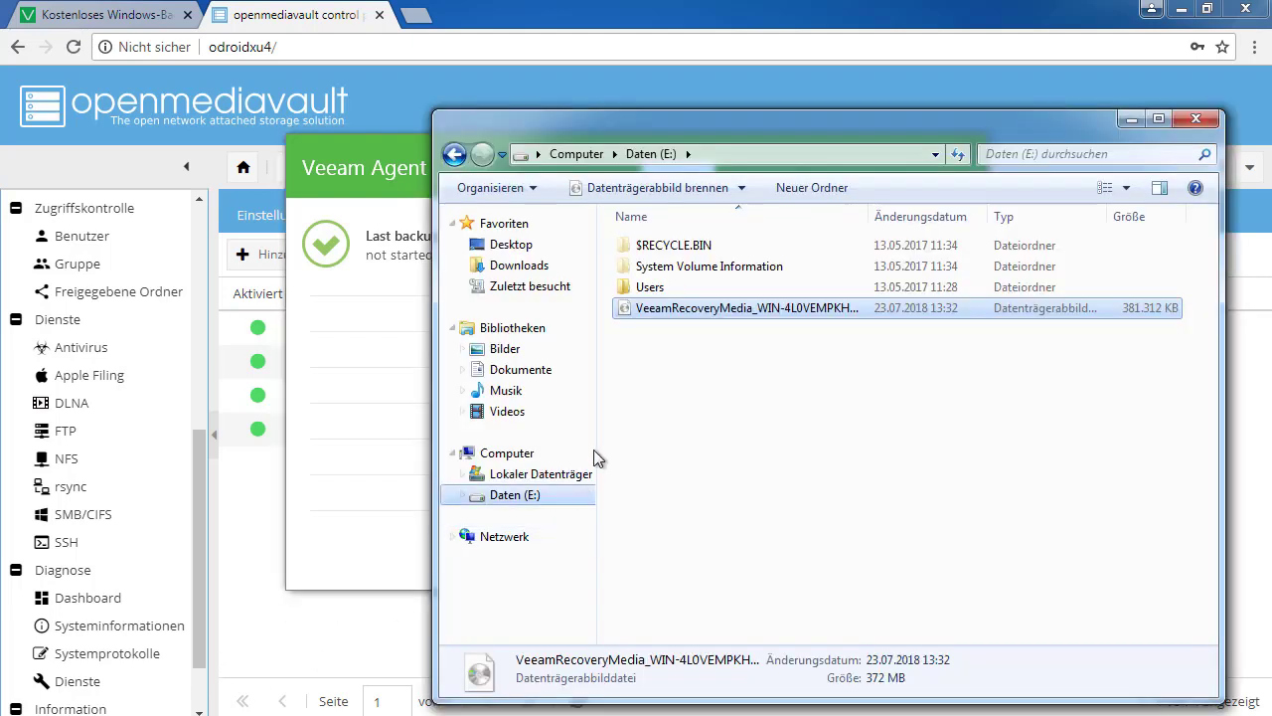
pyautogui.click(465, 453)
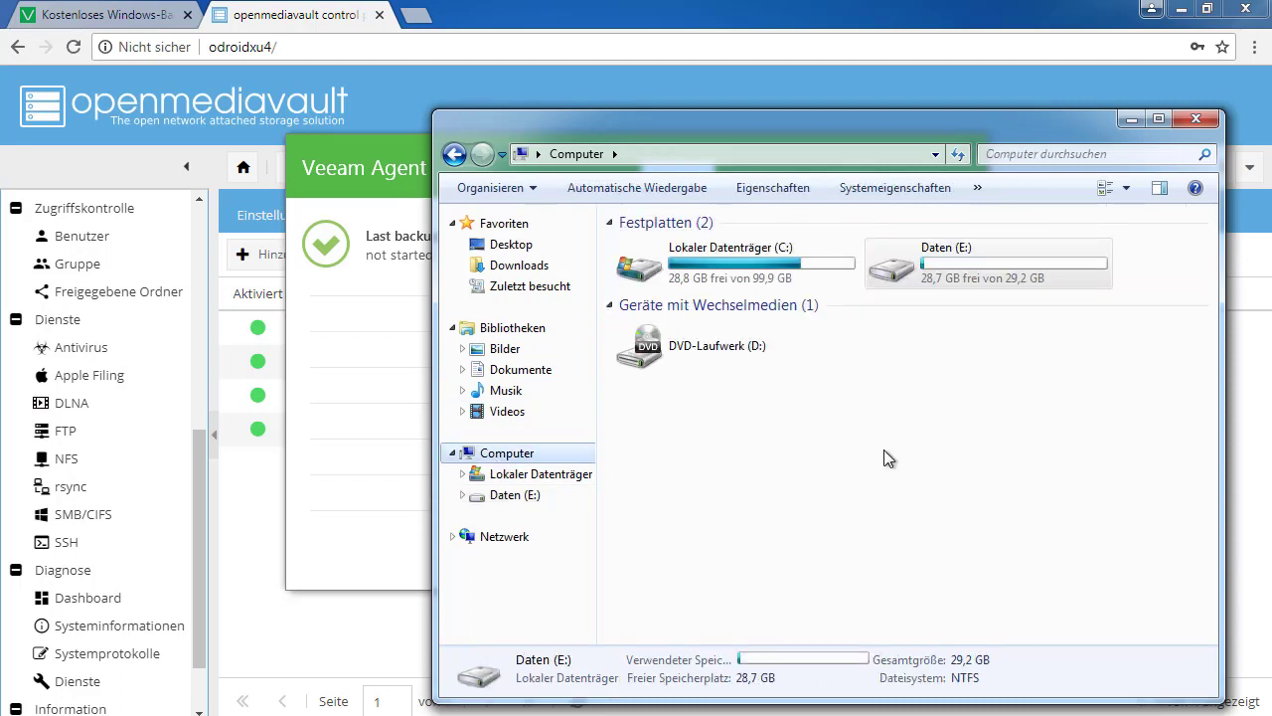
pyautogui.press('Return')
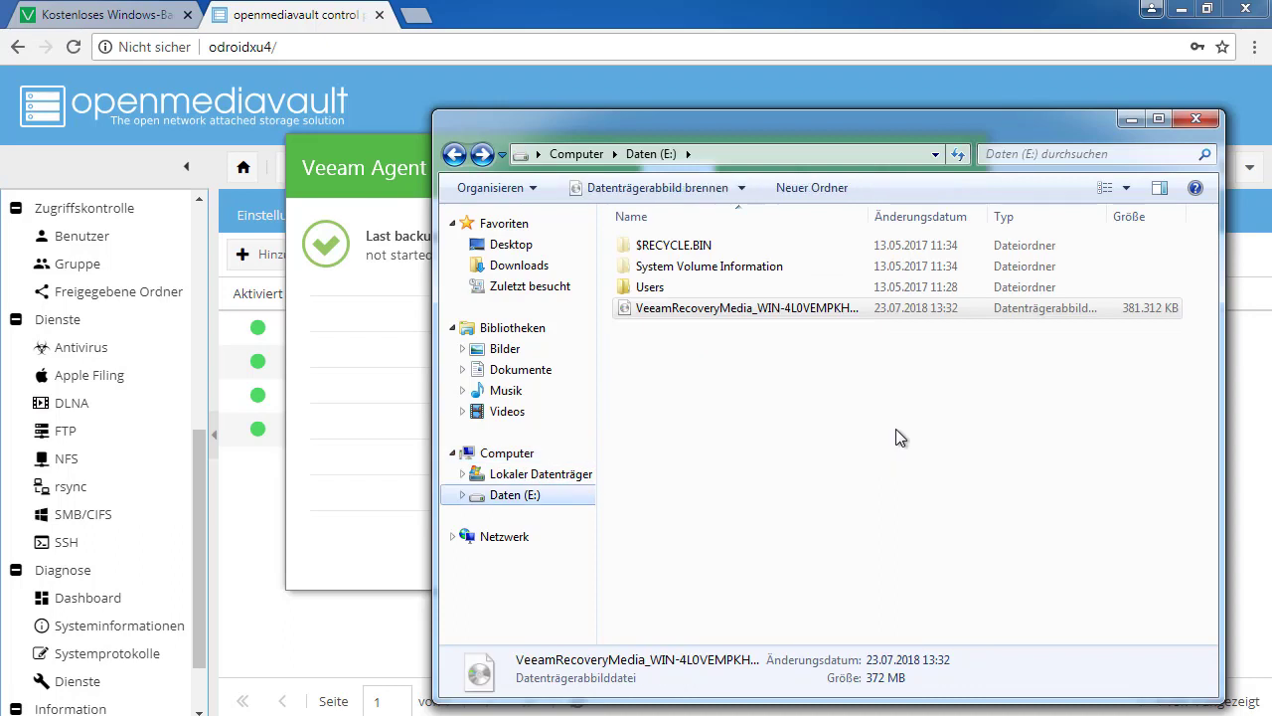
pyautogui.click(389, 196)
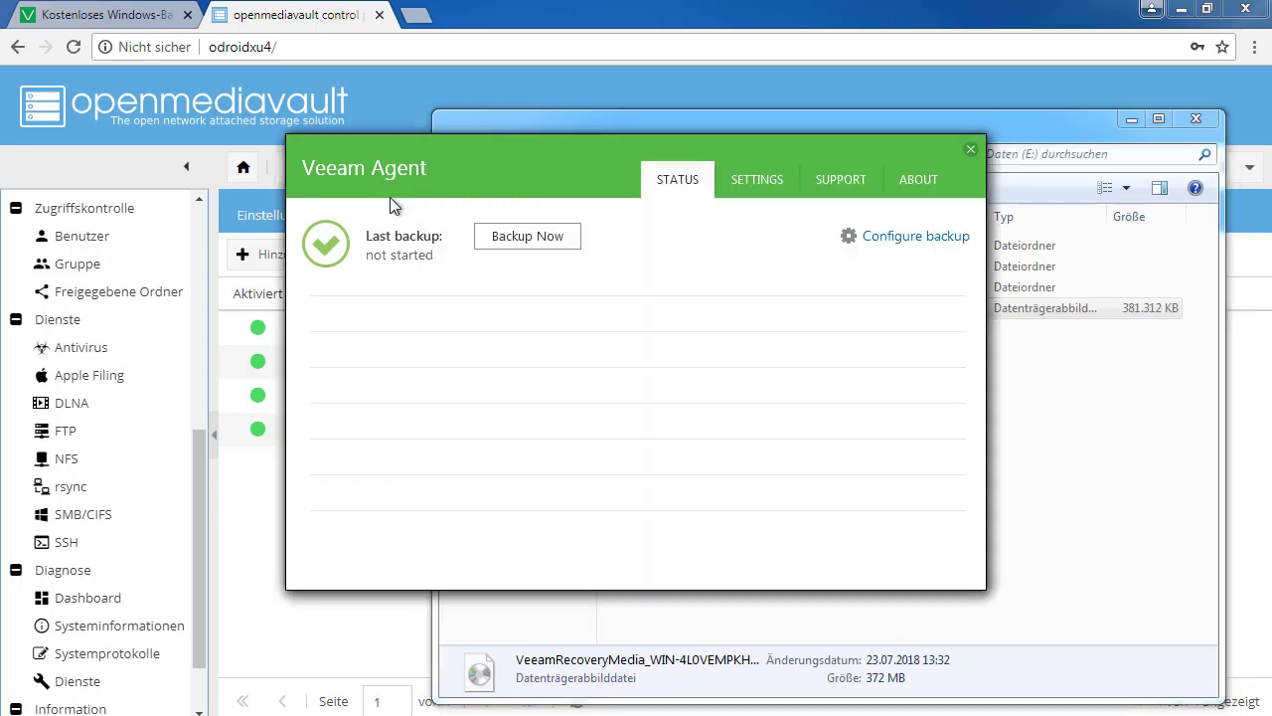
# Start Backup Now and check the running backup's restore point details.
pyautogui.click(562, 242)
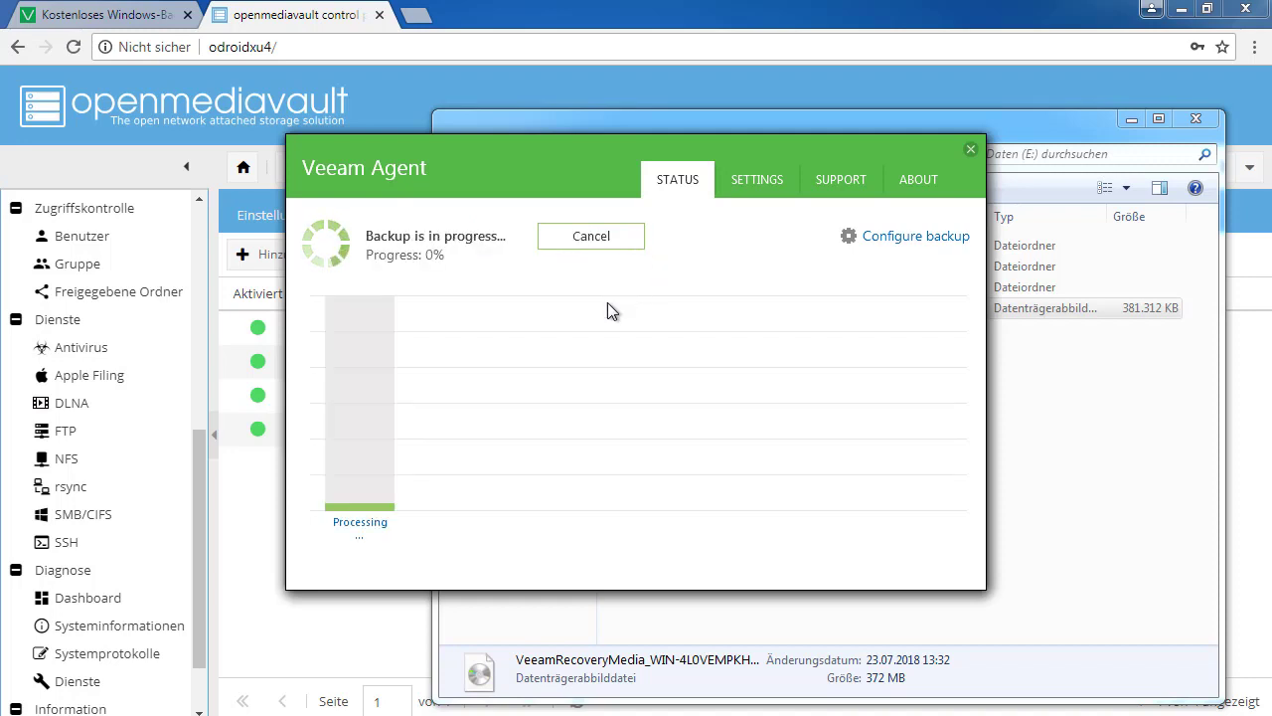
pyautogui.click(387, 424)
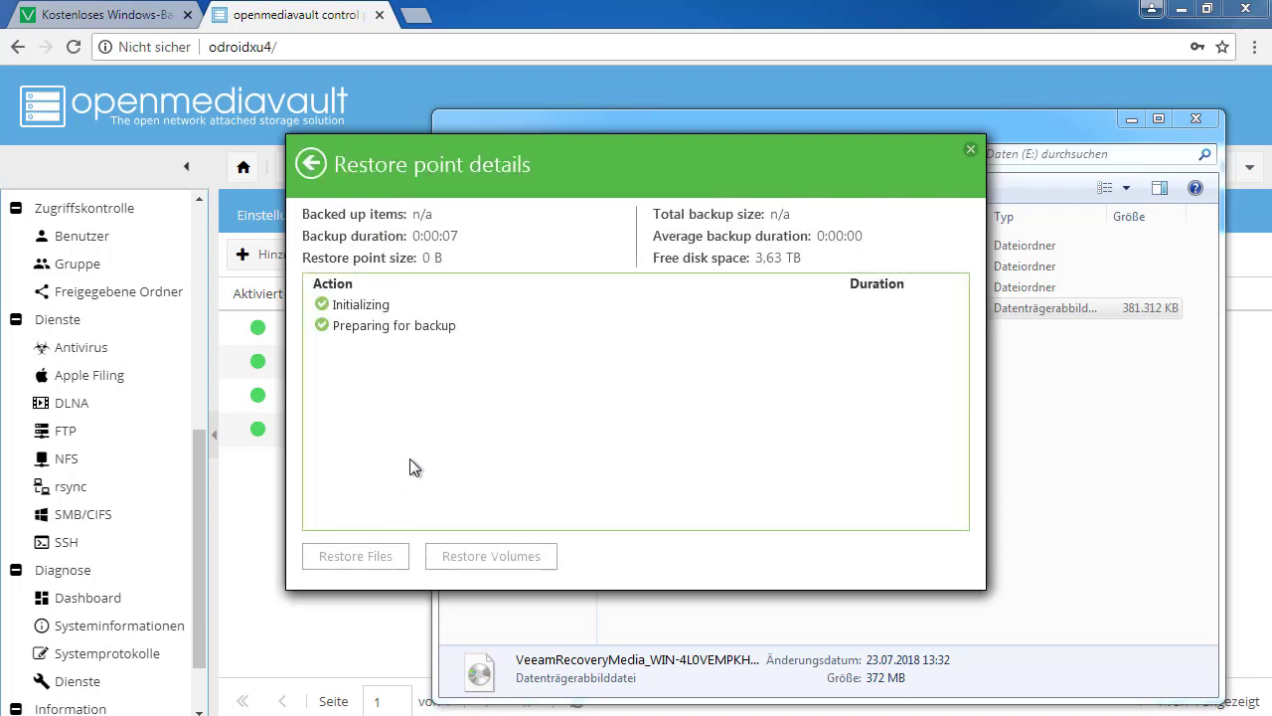
pyautogui.click(311, 161)
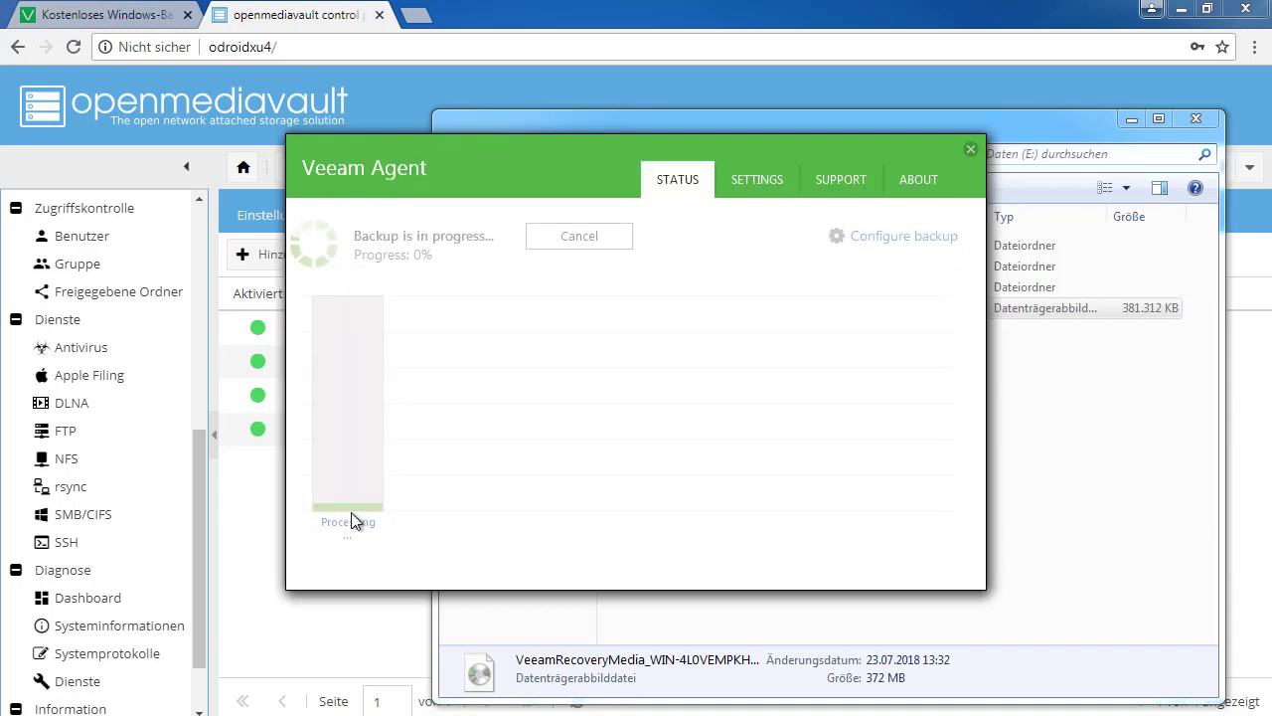
pyautogui.click(370, 364)
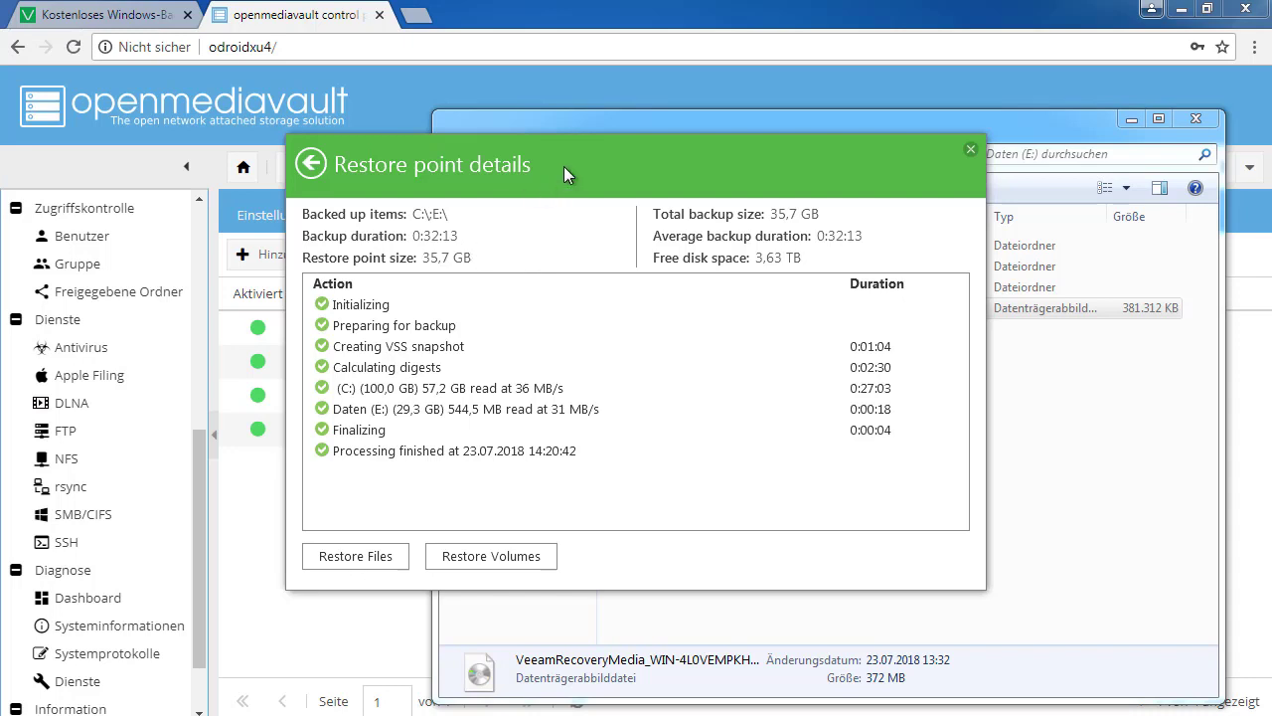
pyautogui.click(322, 165)
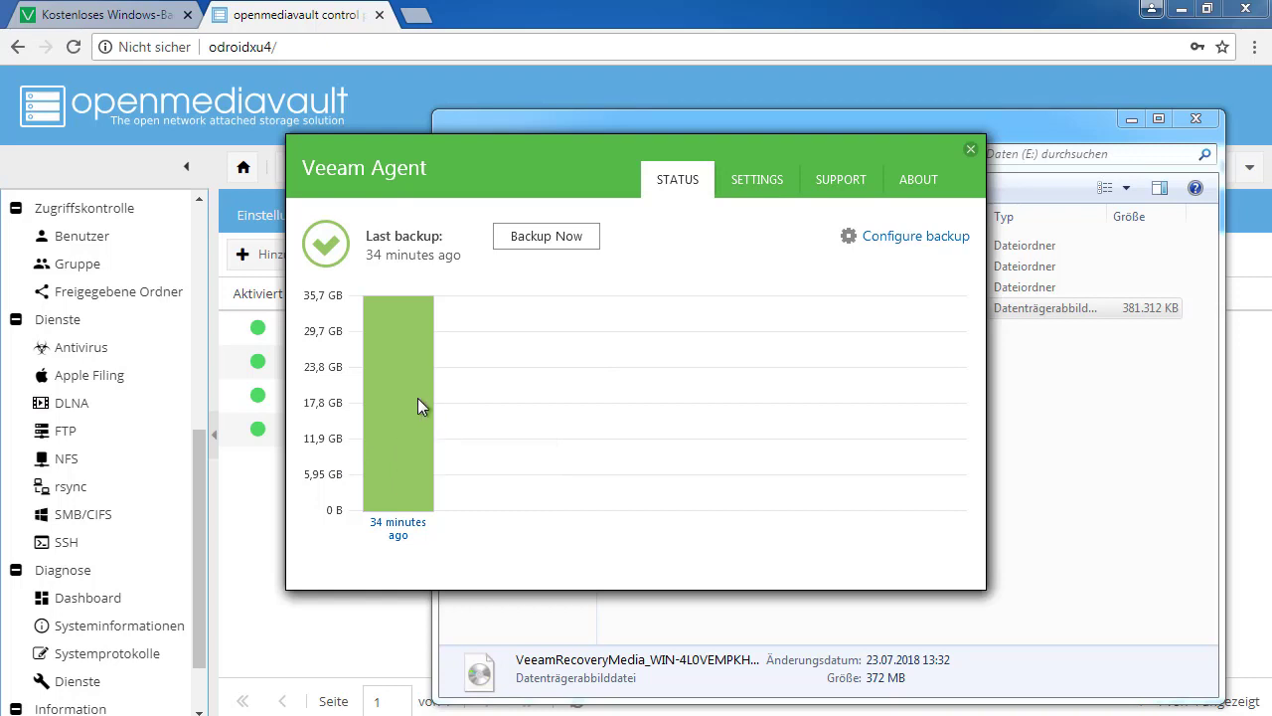
# View the completed 35,7 GB backup's restore point details, then switch to Explorer.
pyautogui.moveTo(417, 399)
pyautogui.click(416, 399)
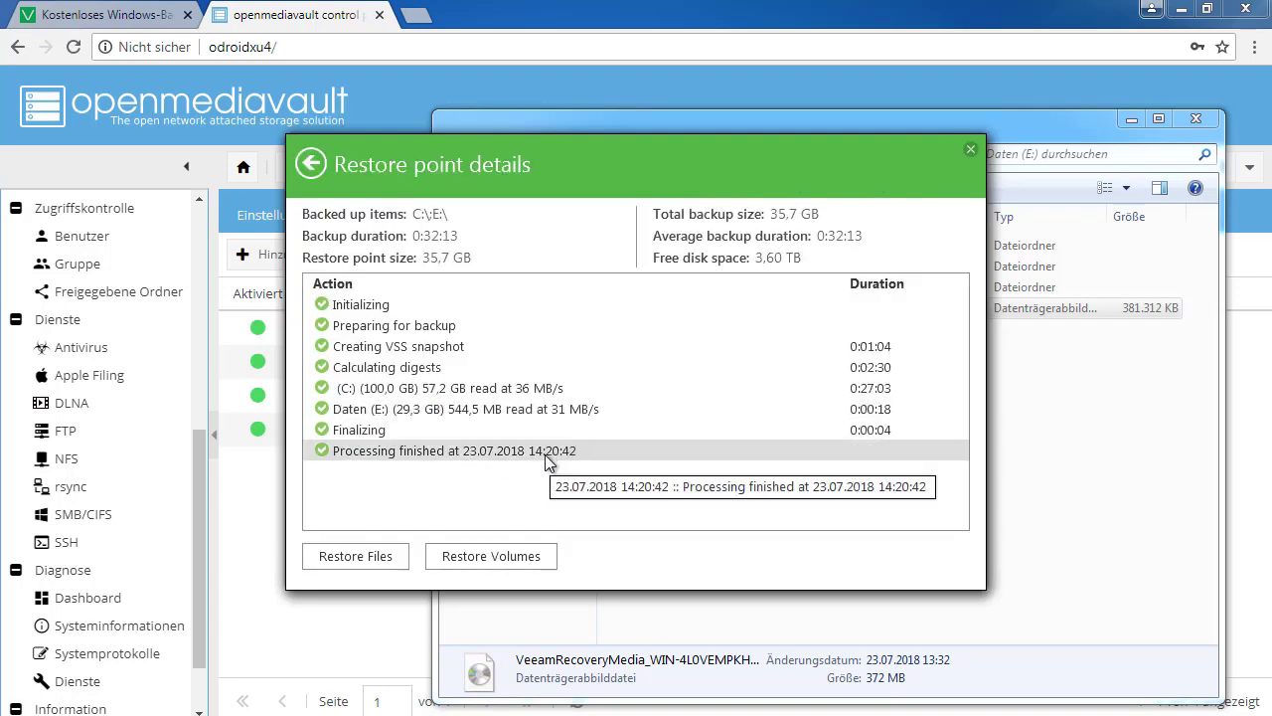
pyautogui.hotkey('alt', 'Tab')
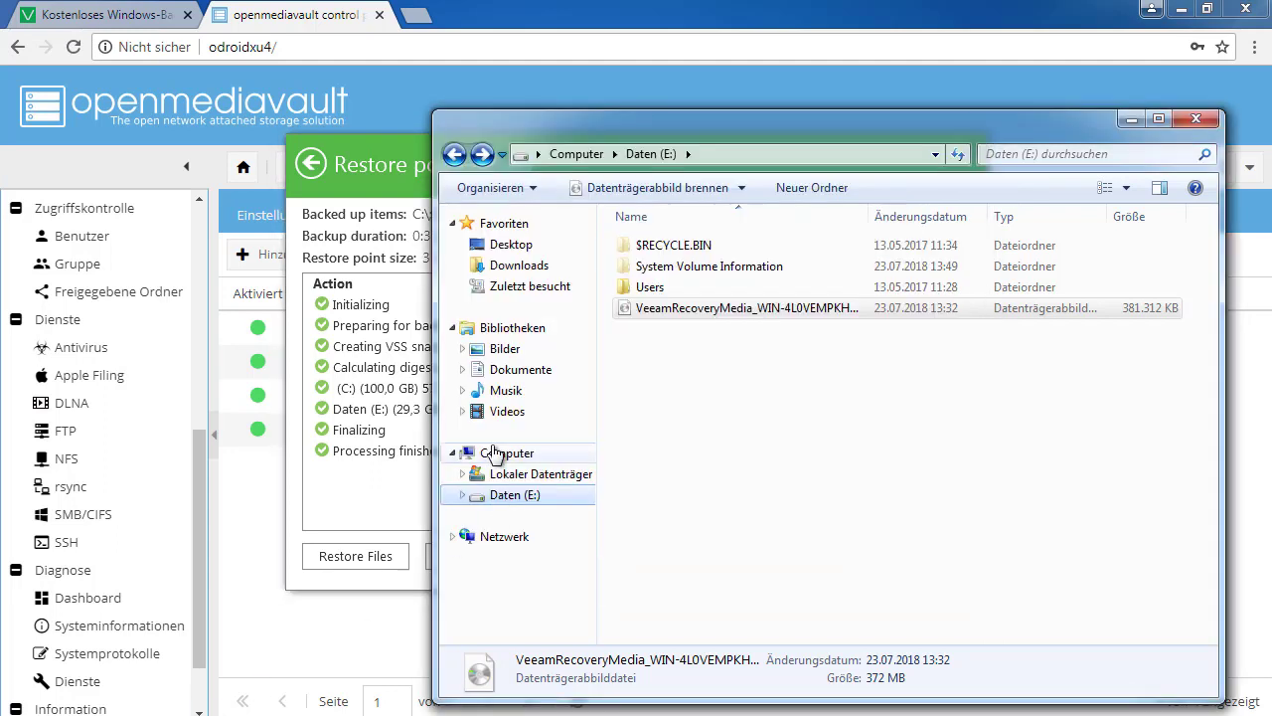
# Switch between Explorer's drive overview and Veeam's backup status overview.
pyautogui.click(495, 453)
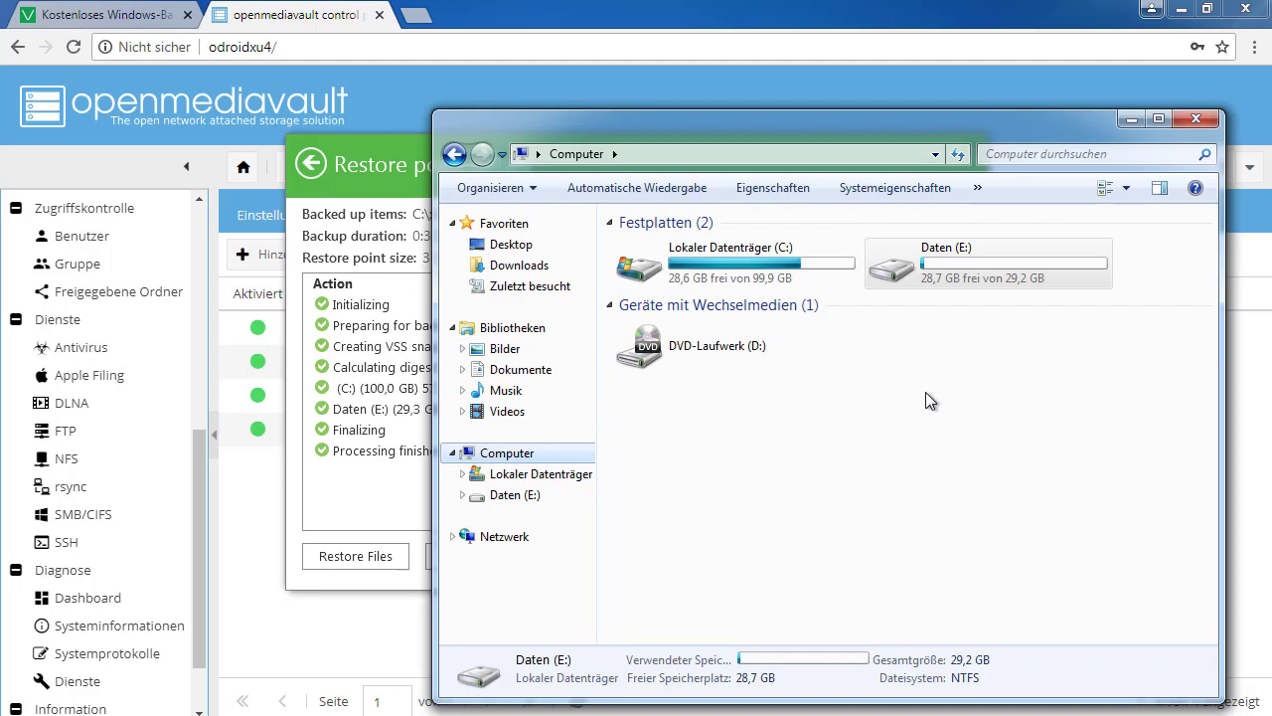
pyautogui.click(370, 145)
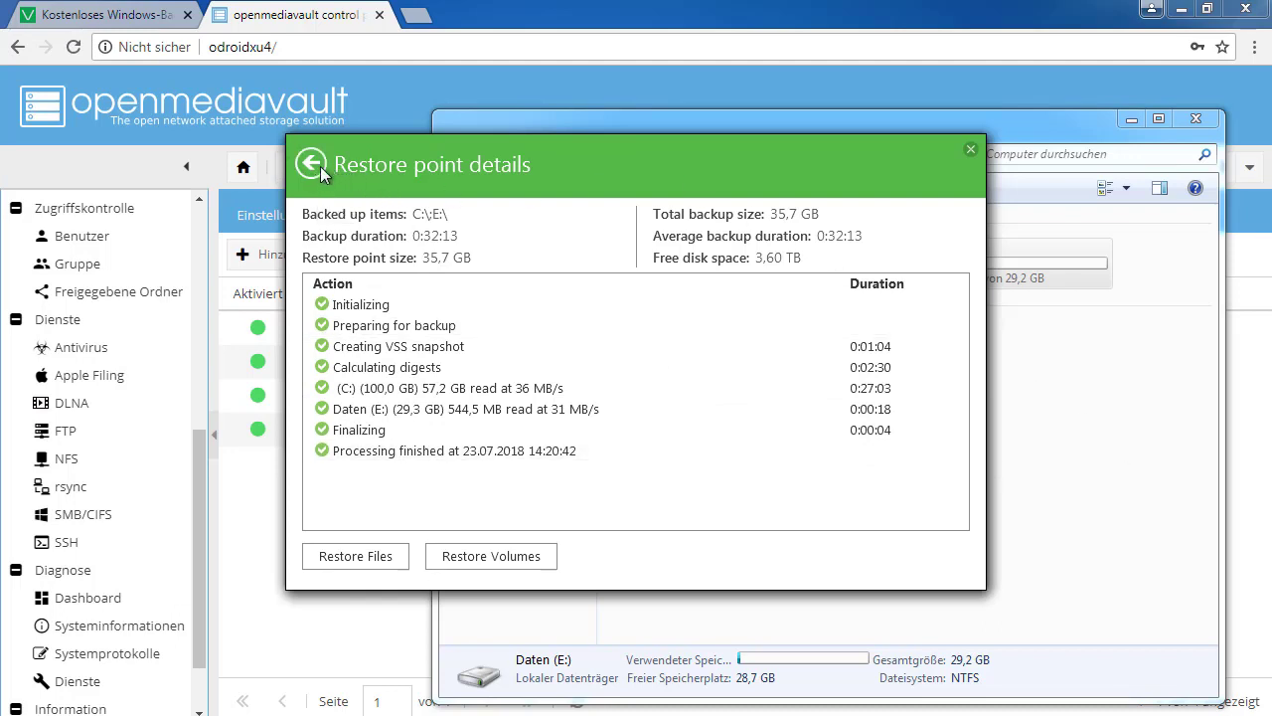
pyautogui.click(308, 166)
pyautogui.click(1048, 427)
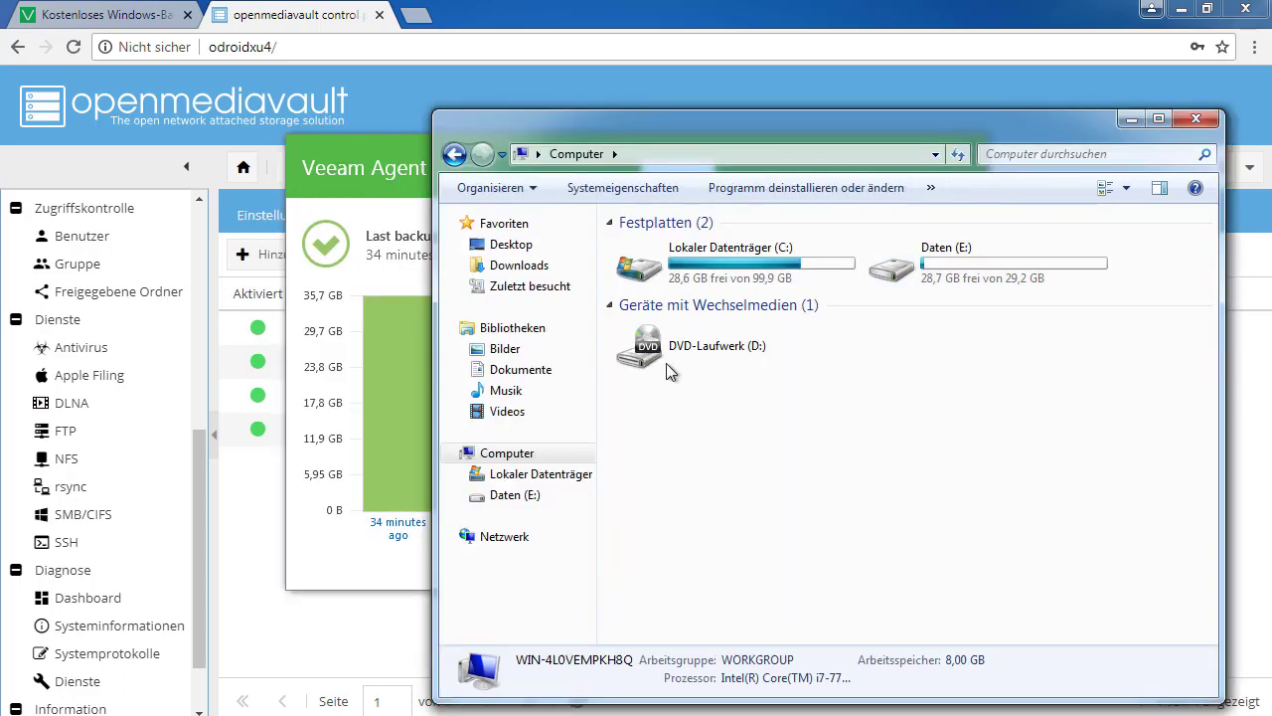
# In C:\temp, duplicate VeeamAgentWindows_2.2.0.589.zip as its '- Kopie' copy, then return to Veeam Agent.
pyautogui.hotkey('alt', 'Left')
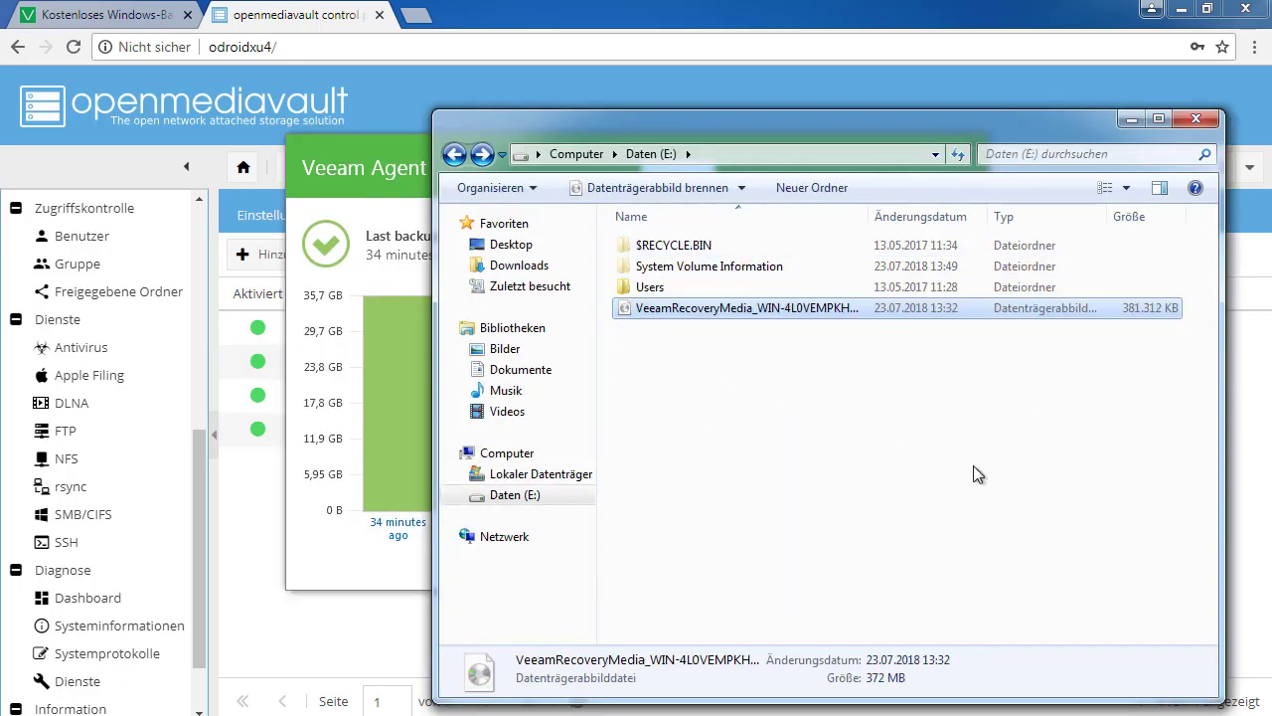
pyautogui.hotkey('alt', 'Left')
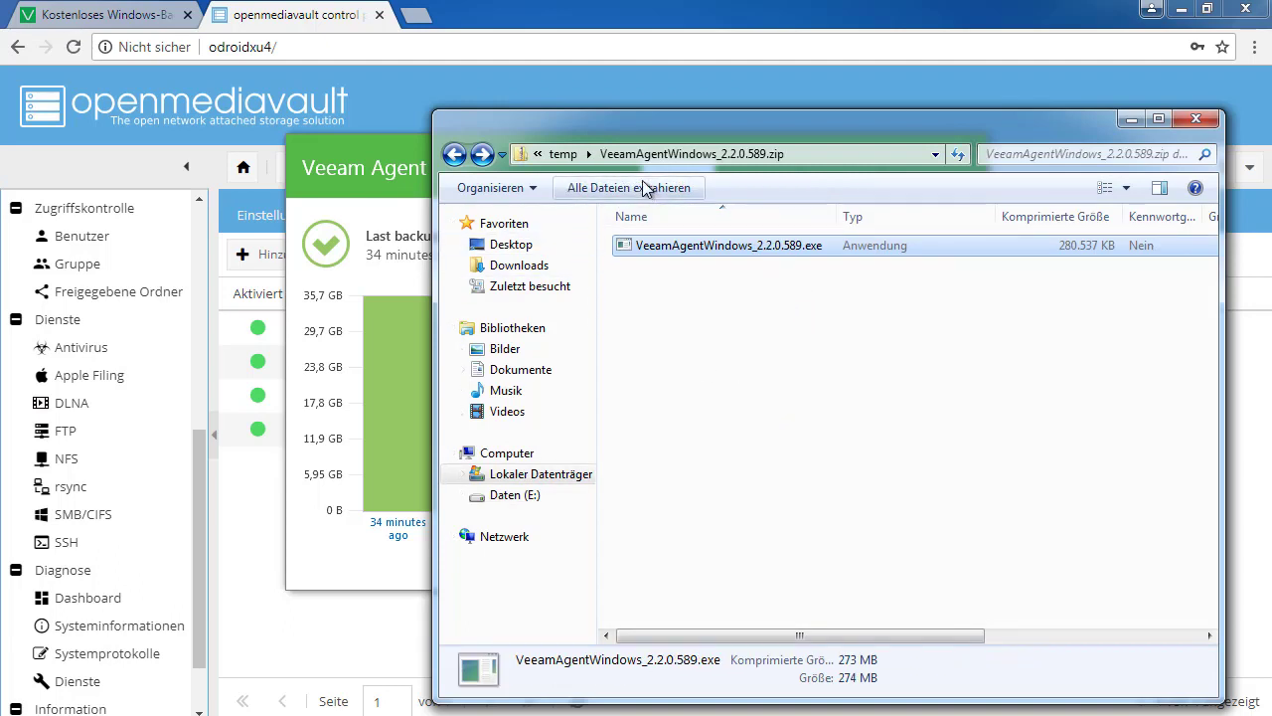
pyautogui.click(563, 156)
pyautogui.rightClick(659, 309)
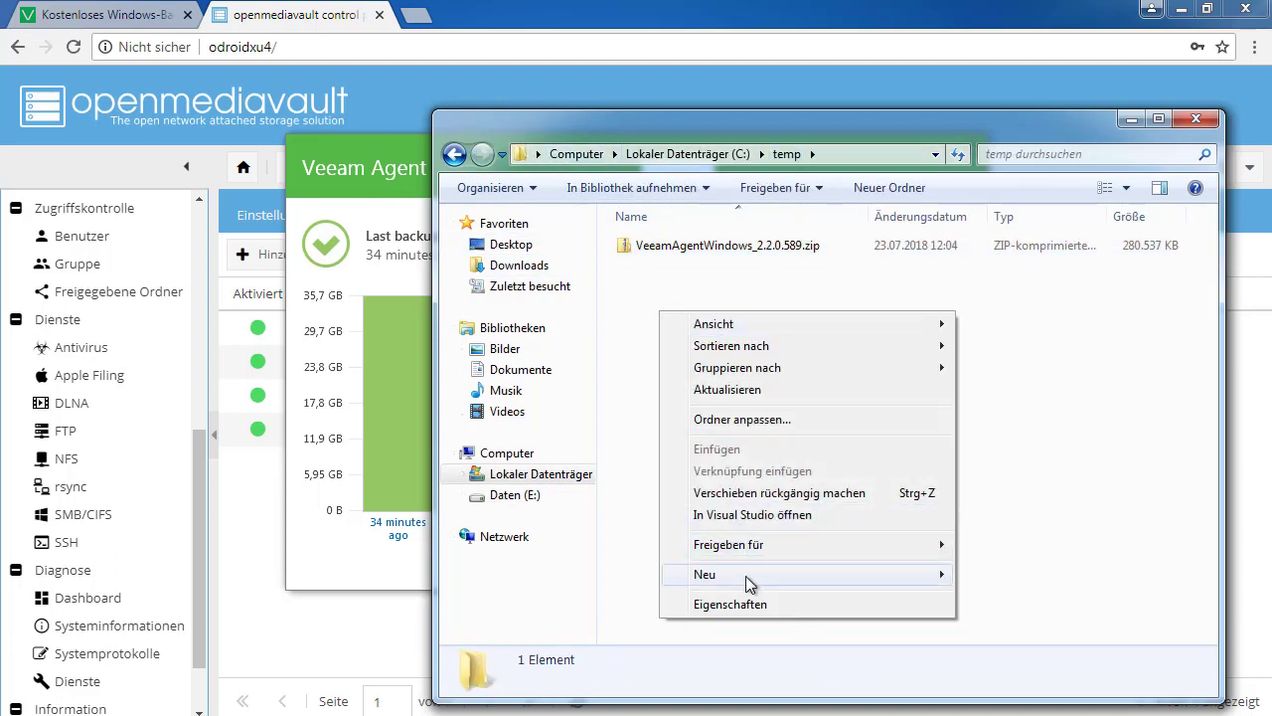
pyautogui.moveTo(945, 584)
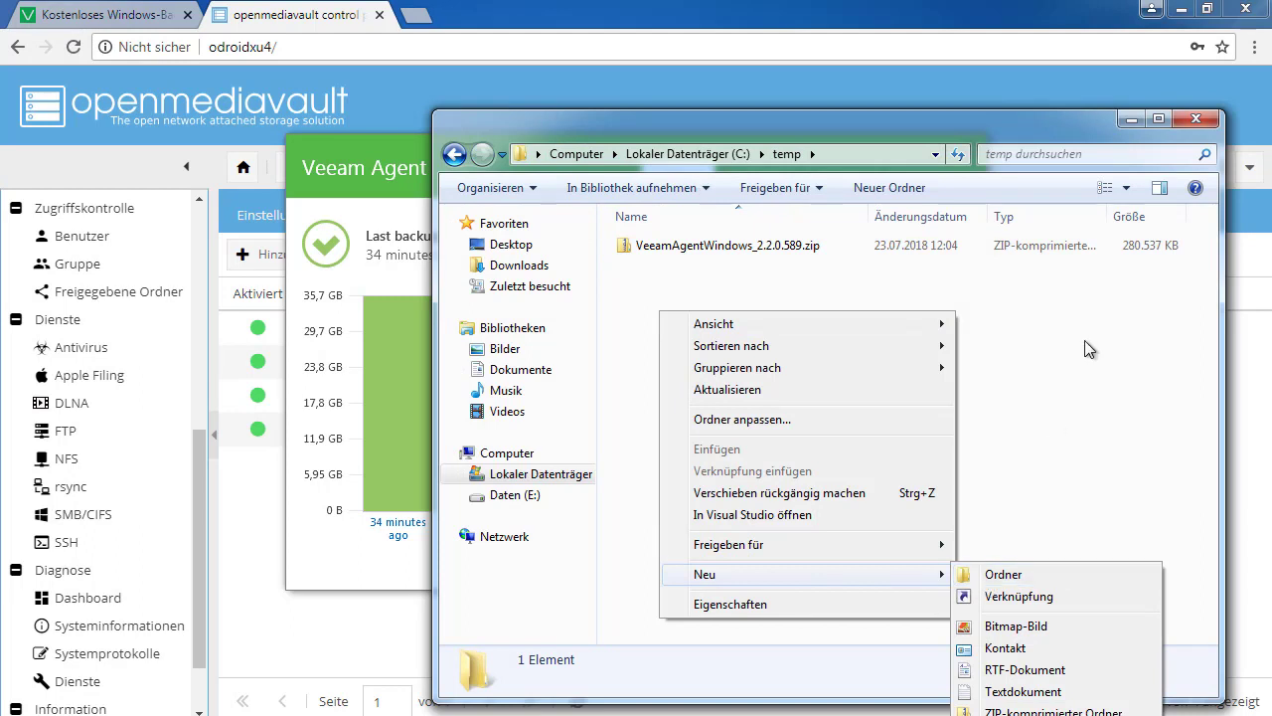
pyautogui.click(1084, 340)
pyautogui.click(776, 254)
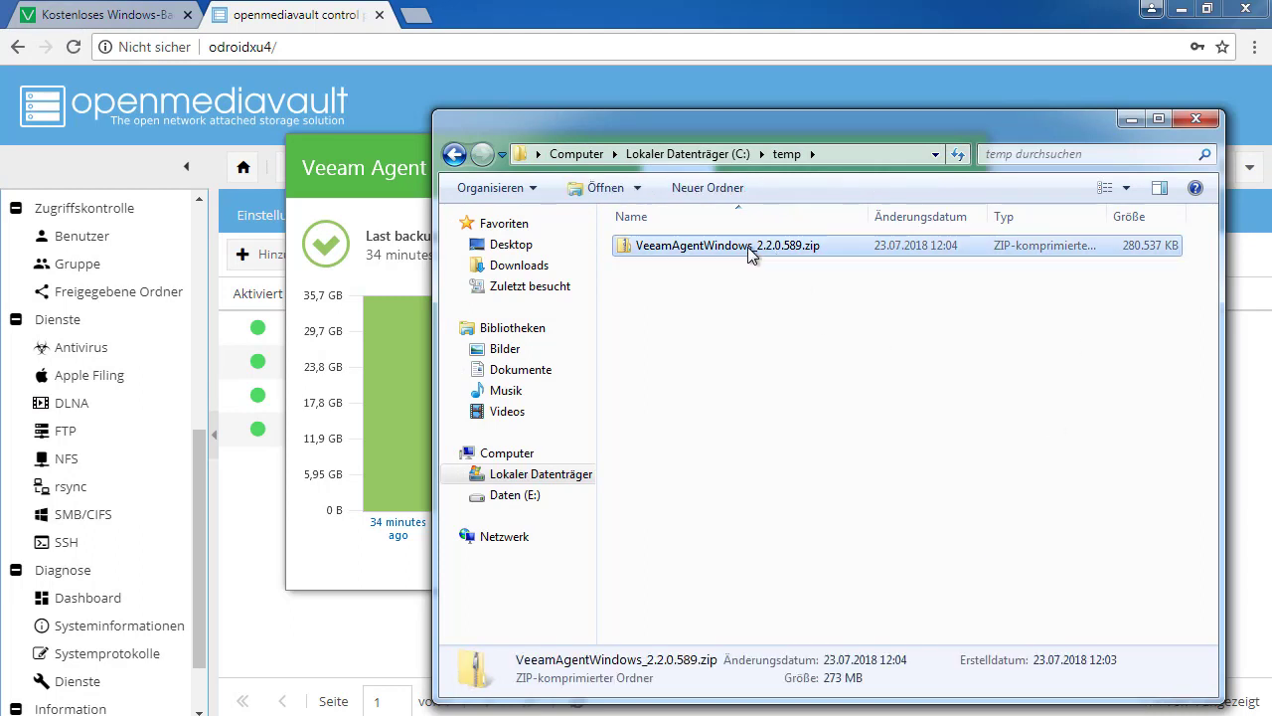
pyautogui.moveTo(747, 247); pyautogui.dragTo(753, 352)
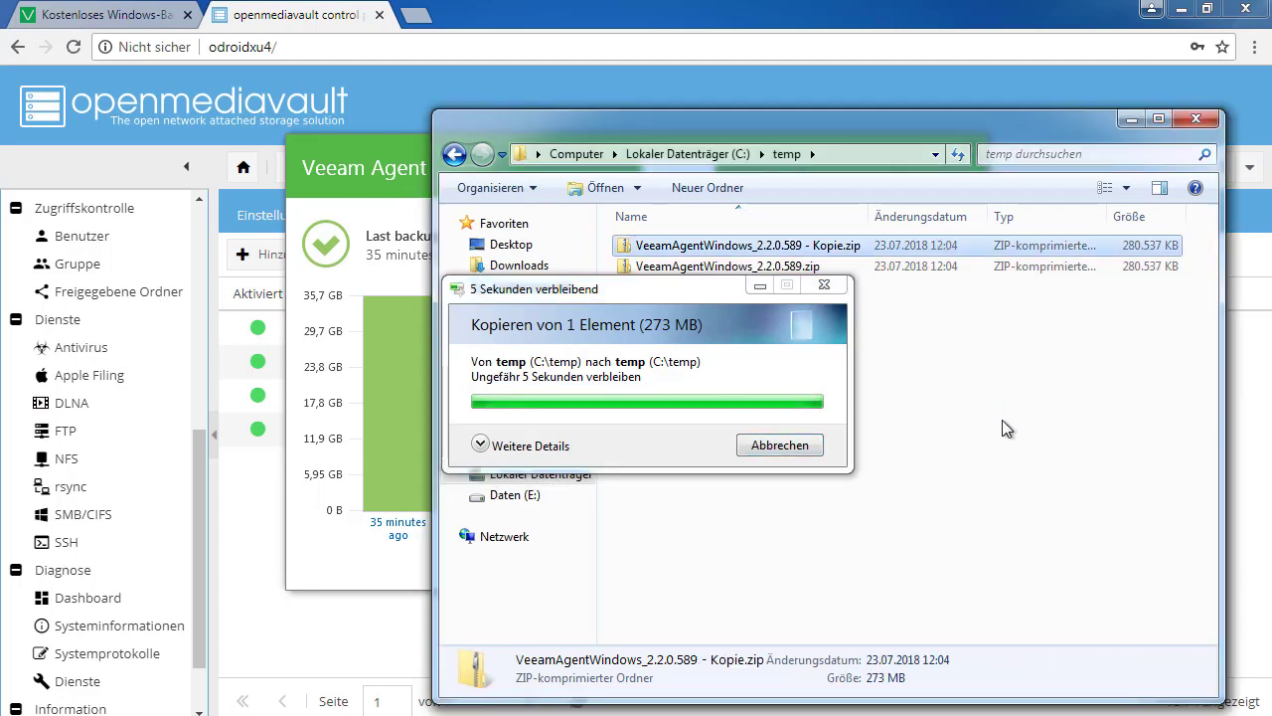
pyautogui.click(1002, 403)
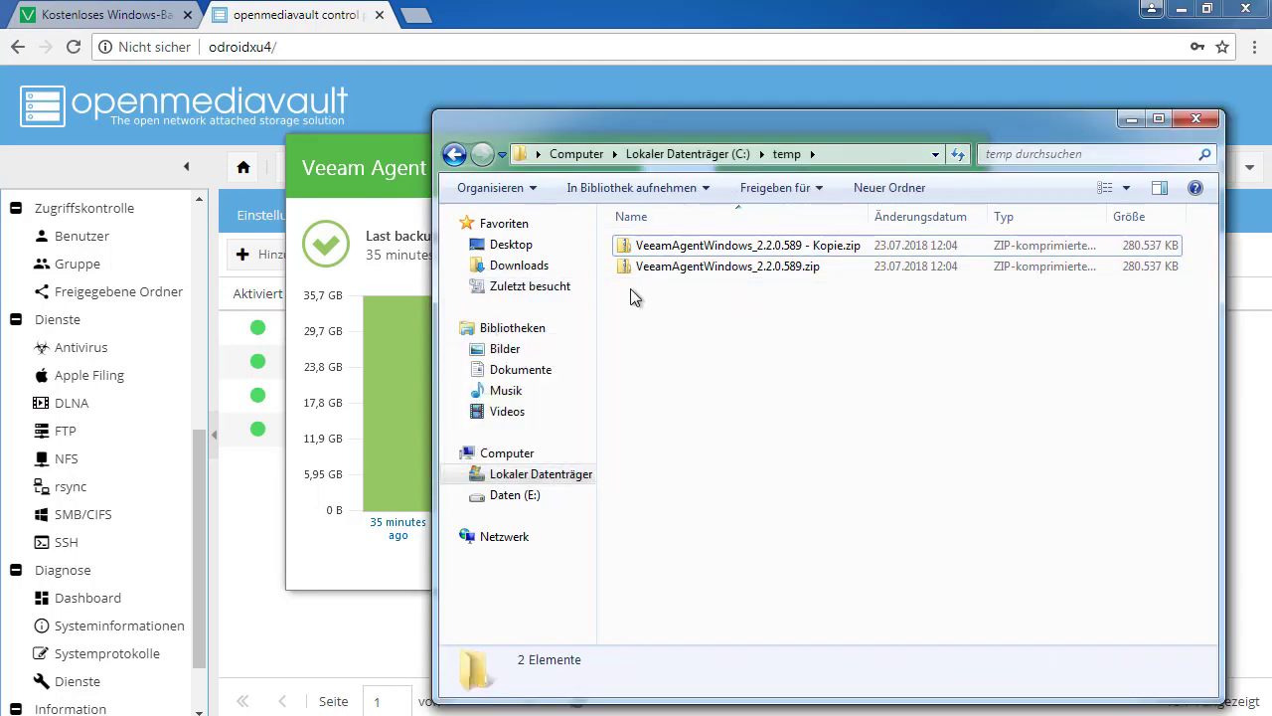
pyautogui.click(360, 164)
# Run a new backup now and open the details of the resulting 442 MB restore point.
pyautogui.click(537, 243)
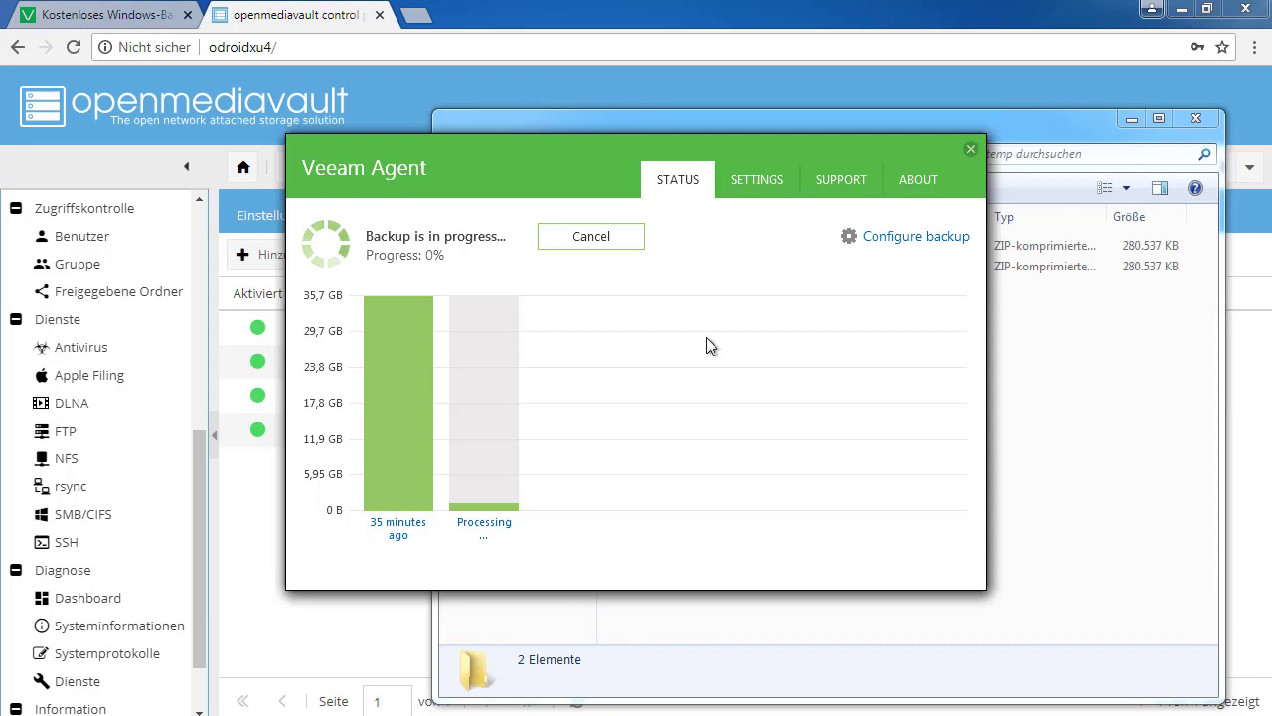
pyautogui.click(477, 428)
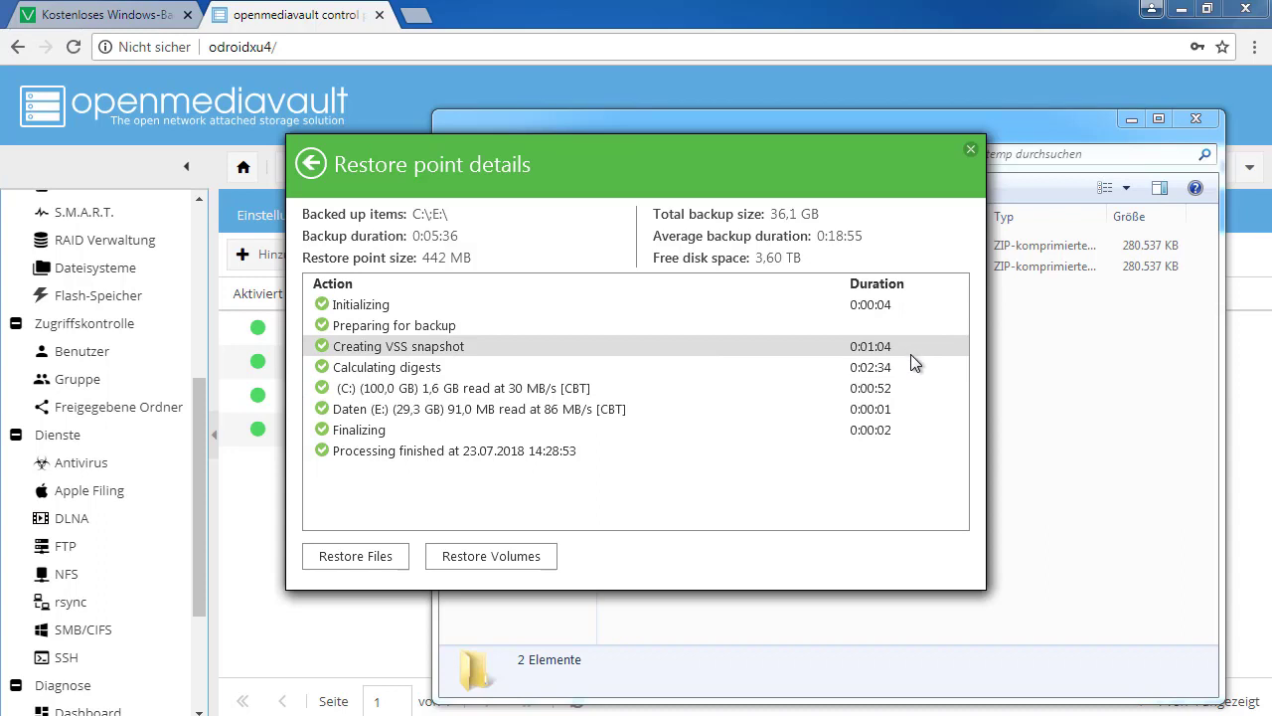
# Return from Restore point details to the status overview and check both backup bars' sizes.
pyautogui.click(312, 163)
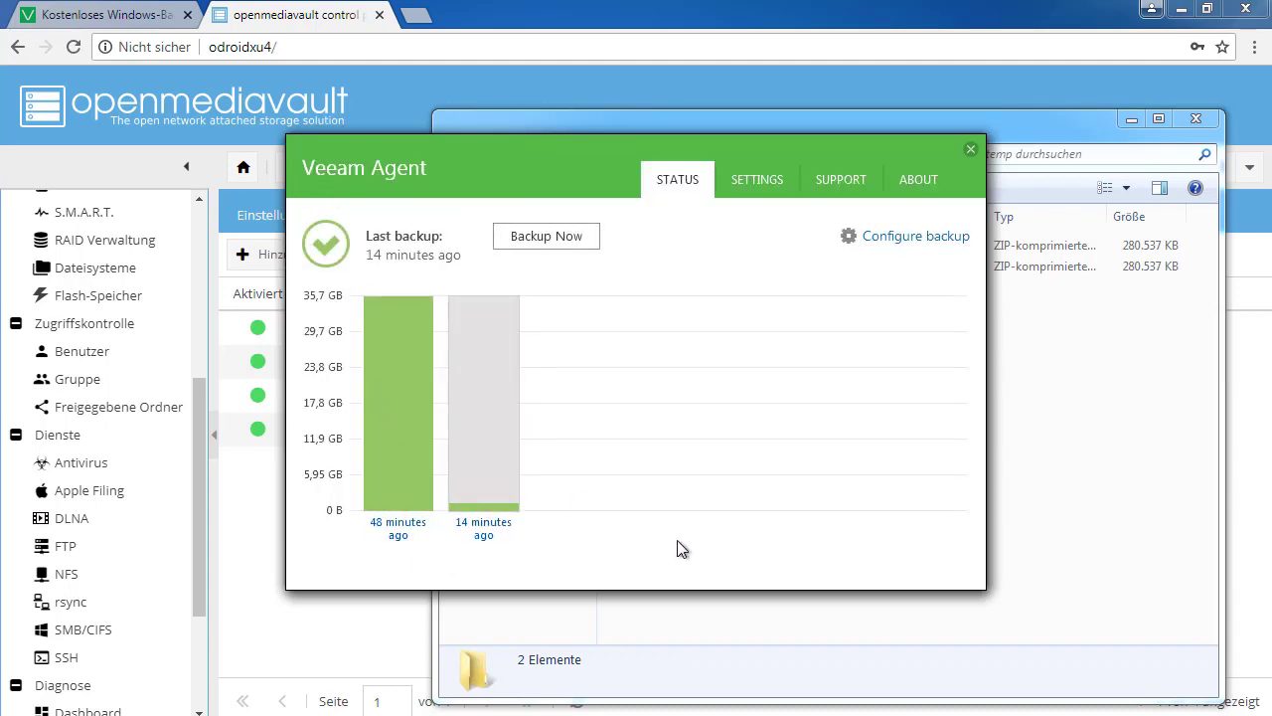
pyautogui.moveTo(506, 480)
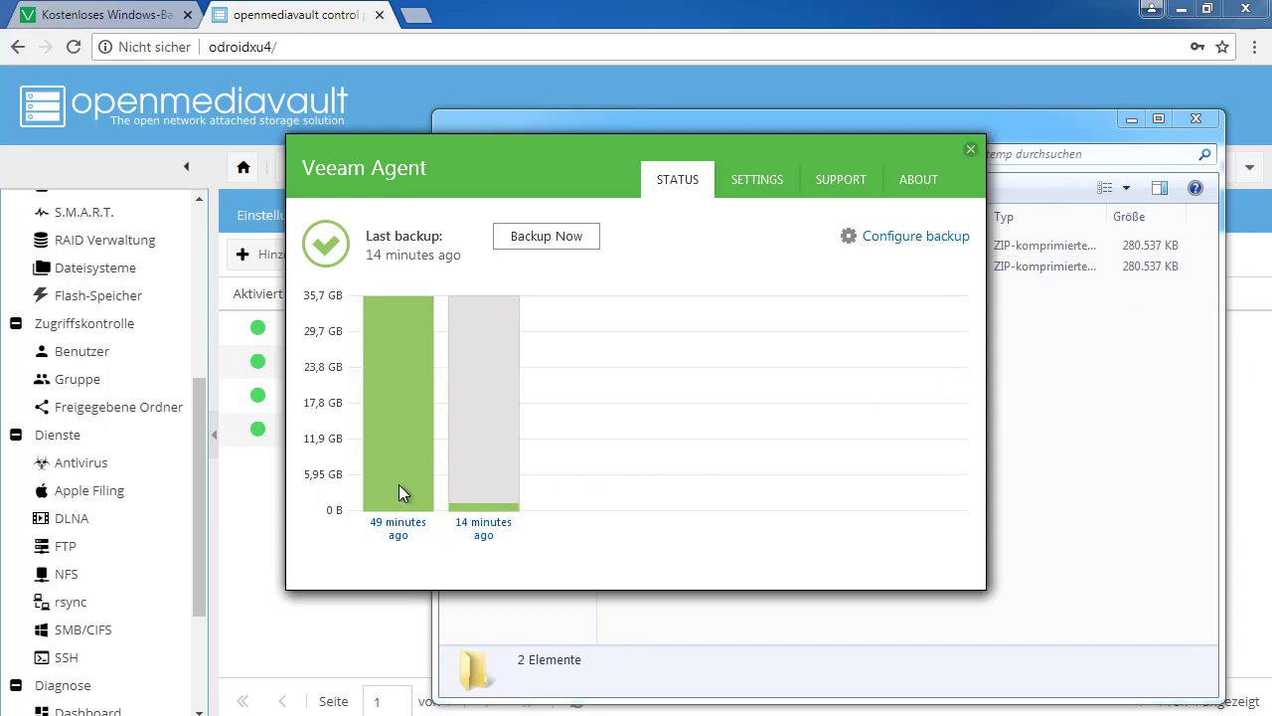
pyautogui.moveTo(400, 486)
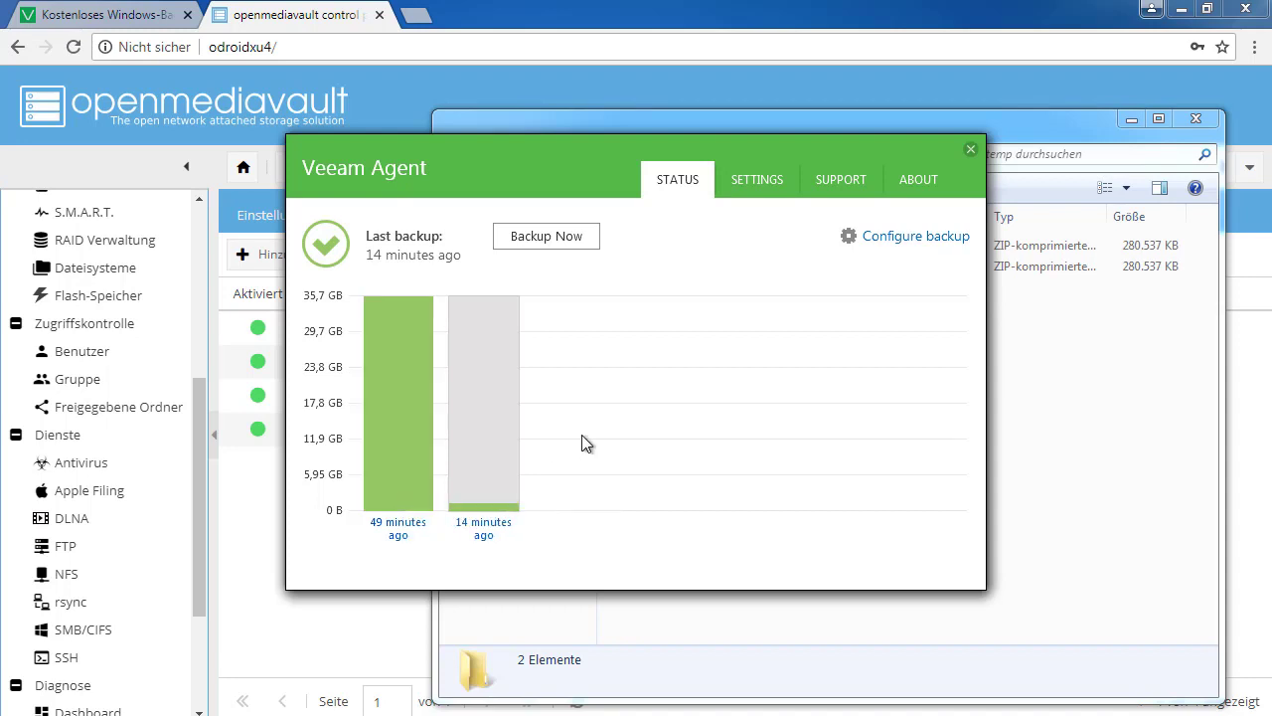
pyautogui.moveTo(395, 409)
# Permanently delete 'VeeamAgentWindows_2.2.0.589 - Kopie.zip' from C:\temp and return to Veeam Agent.
pyautogui.click(1069, 451)
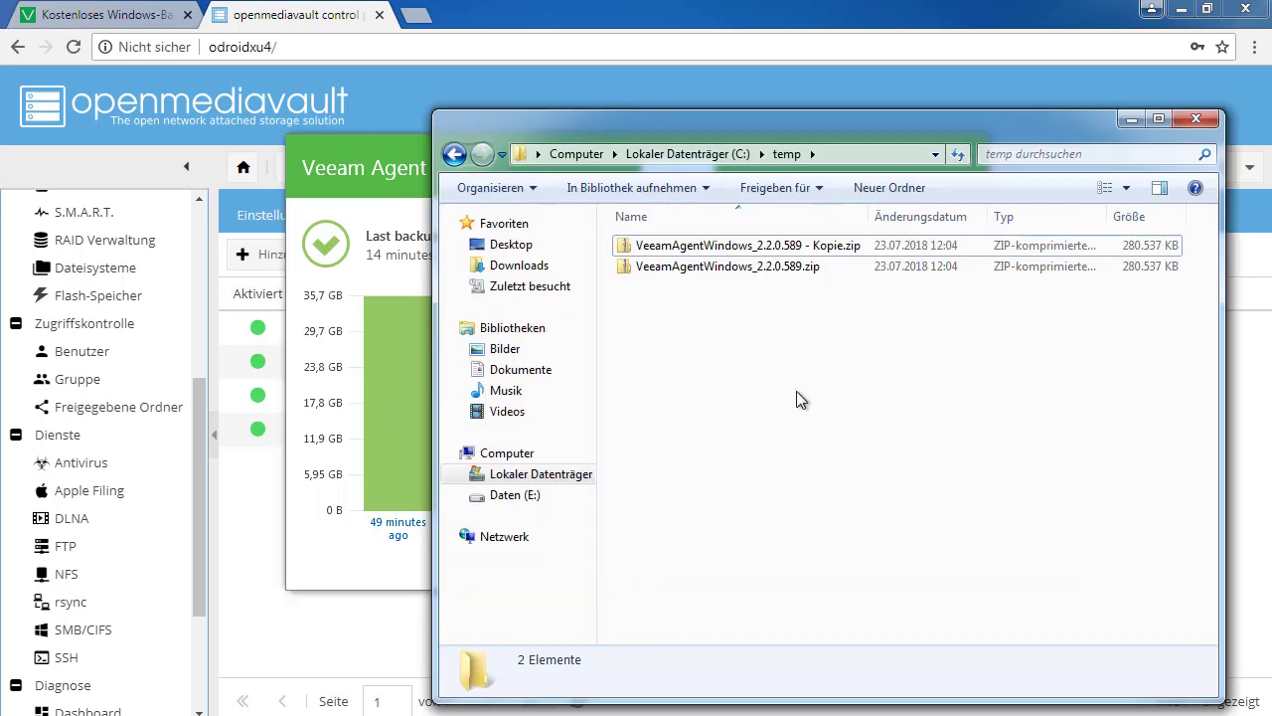
pyautogui.click(781, 247)
pyautogui.hotkey('shift', 'Delete')
pyautogui.press('Return')
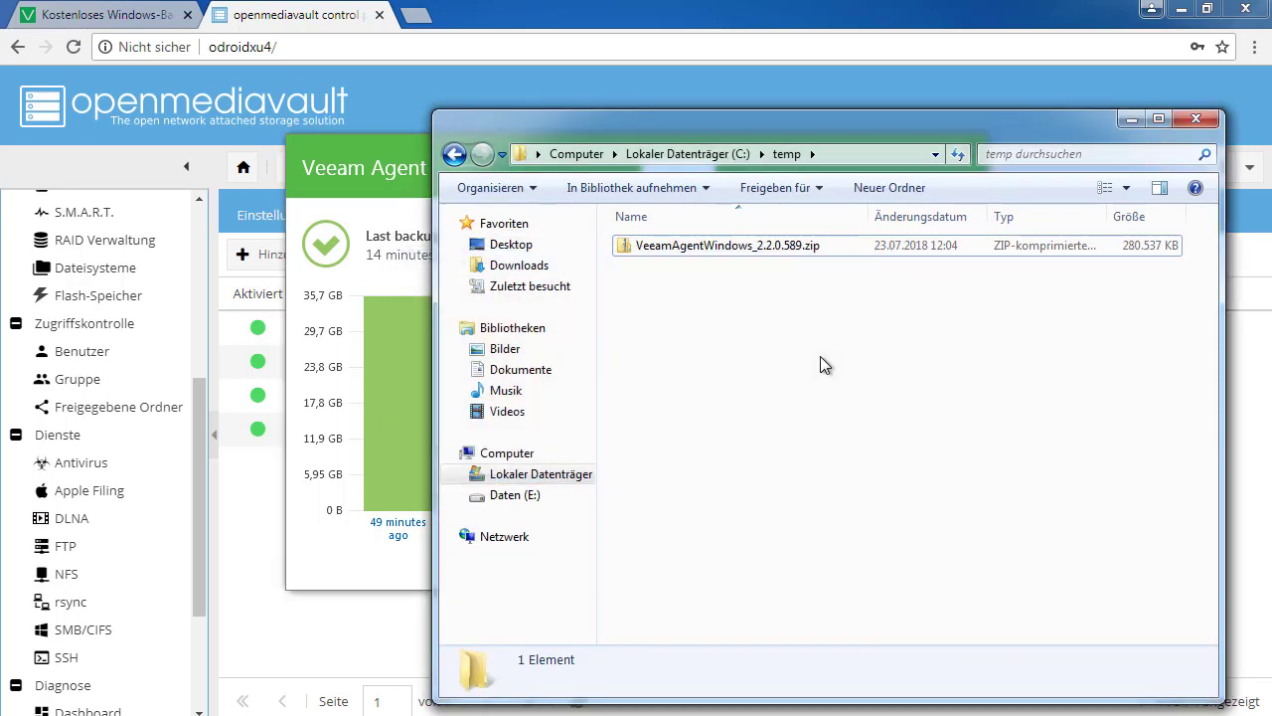
pyautogui.click(387, 170)
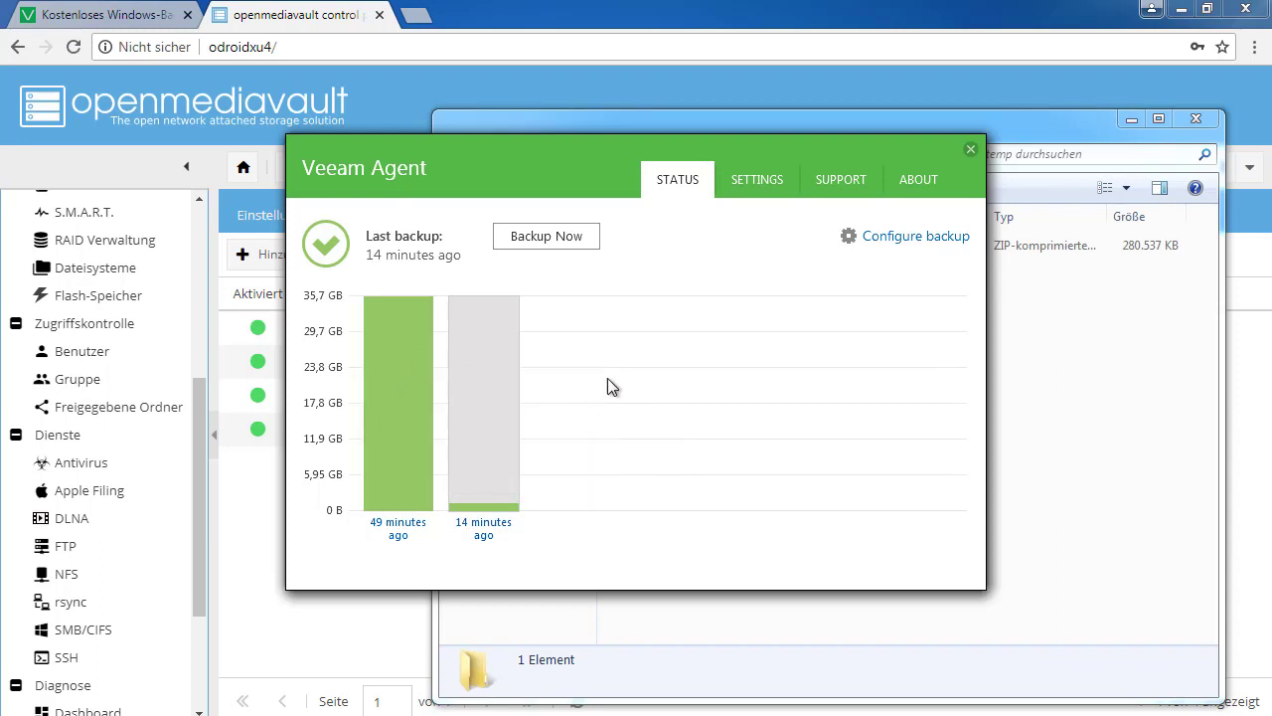
# Launch Restore Files on the 14:23 restore point to browse its backed-up C: drive.
pyautogui.moveTo(388, 425)
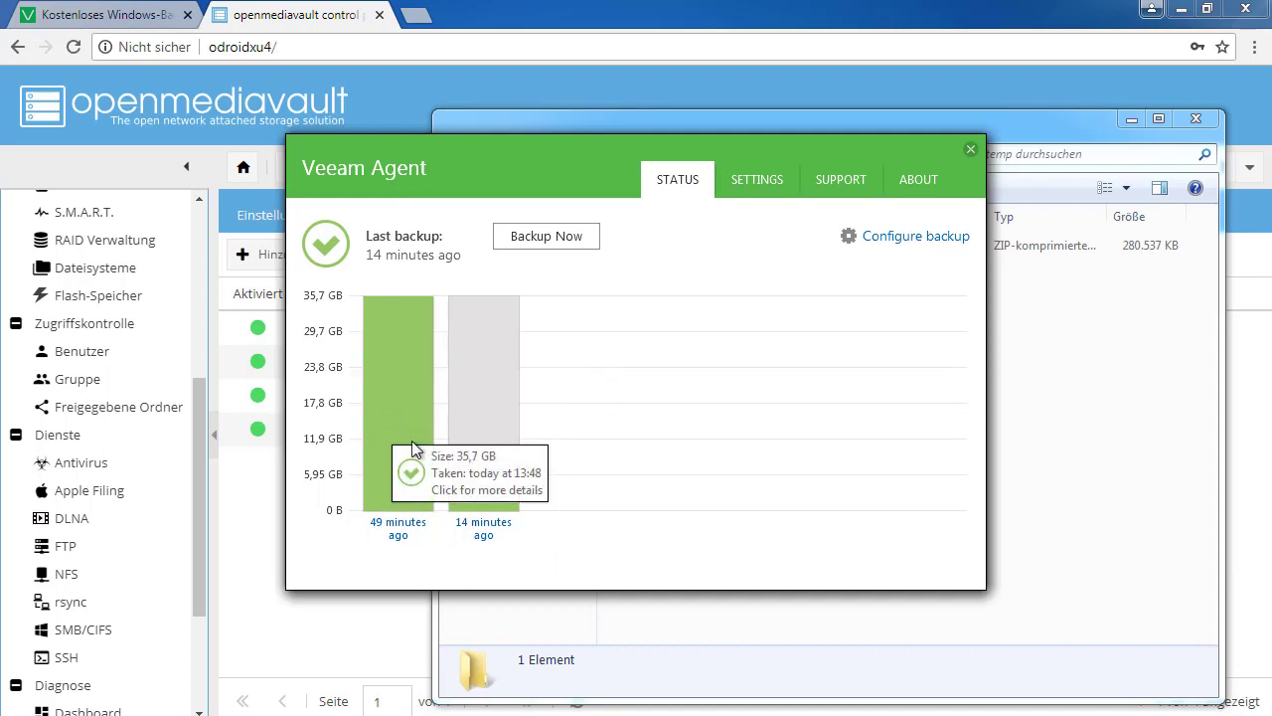
pyautogui.moveTo(488, 384)
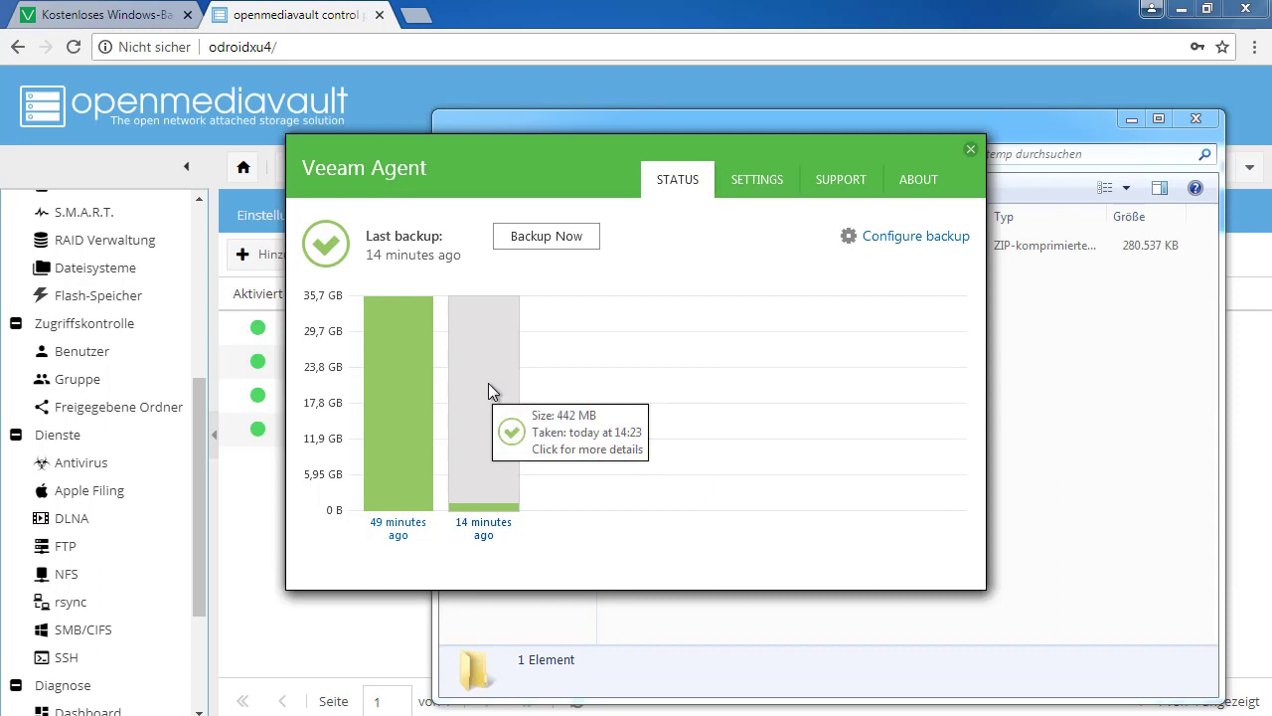
pyautogui.click(488, 391)
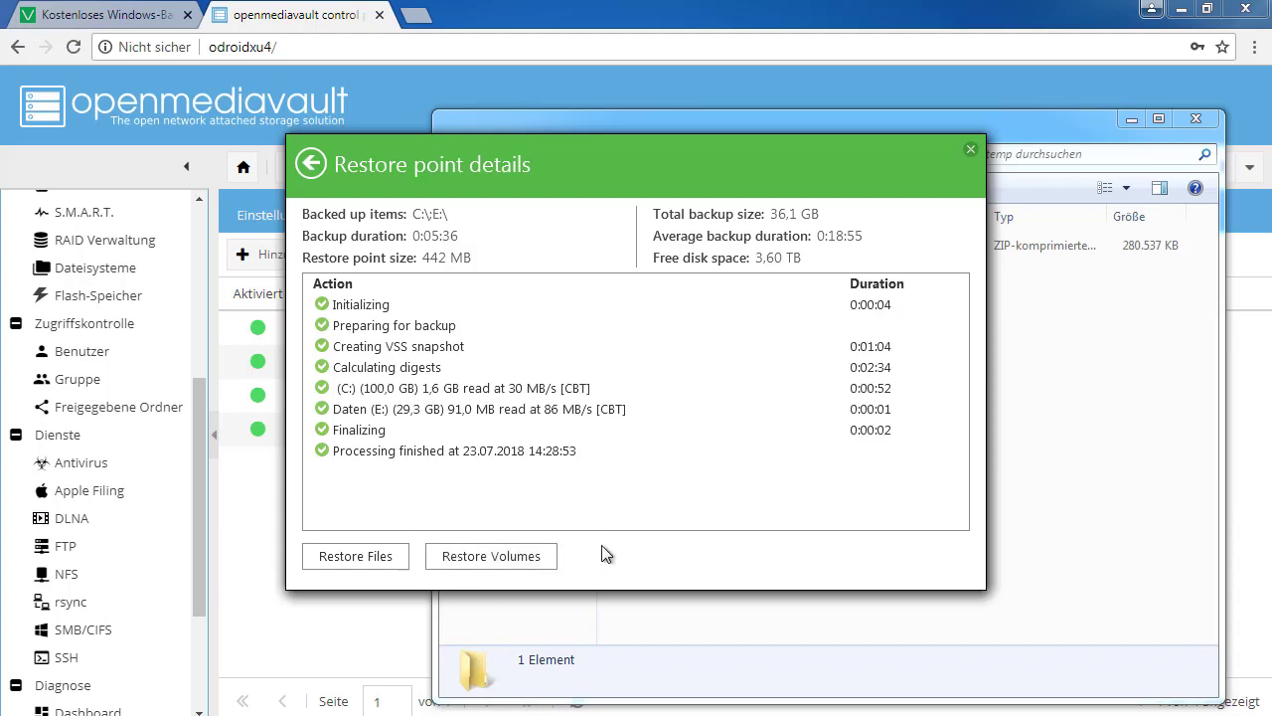
pyautogui.click(347, 562)
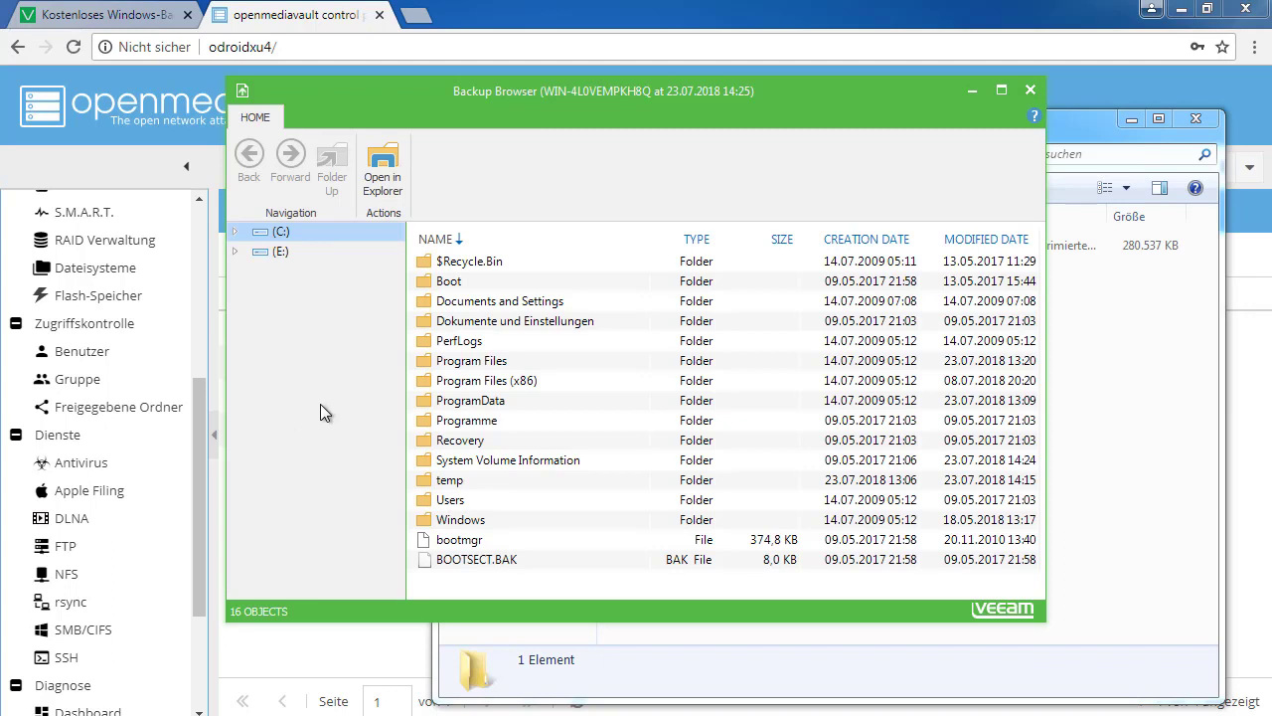
# Copy 'VeeamAgentWindows_2.2.0.589 - Kopie.zip' from the mounted backup's temp folder into C:\temp.
pyautogui.click(383, 169)
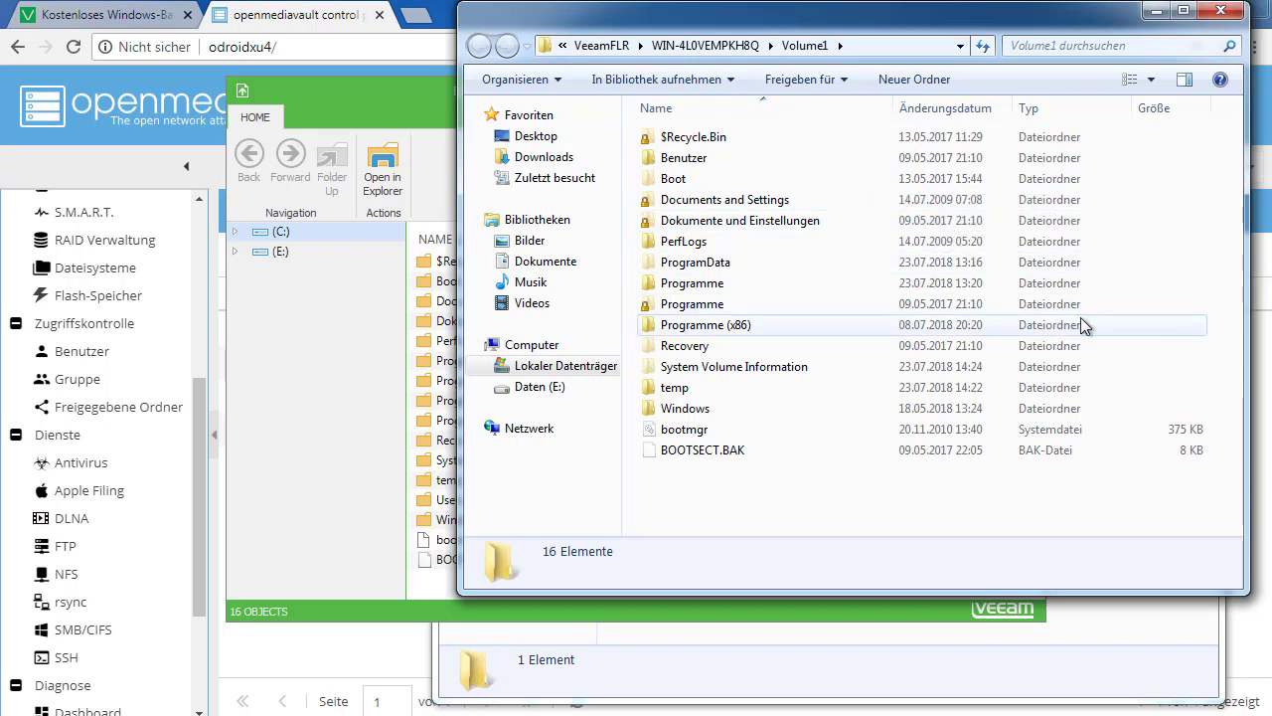
pyautogui.doubleClick(707, 388)
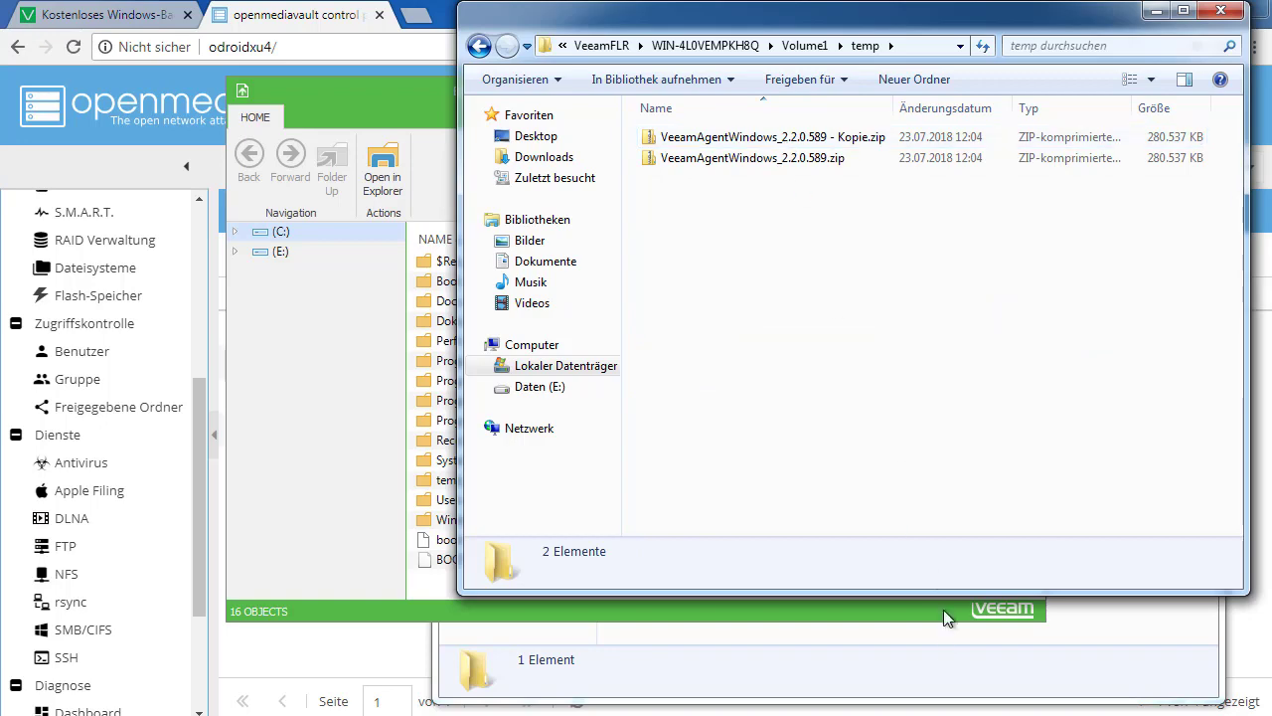
pyautogui.click(941, 676)
pyautogui.moveTo(766, 120); pyautogui.dragTo(833, 308)
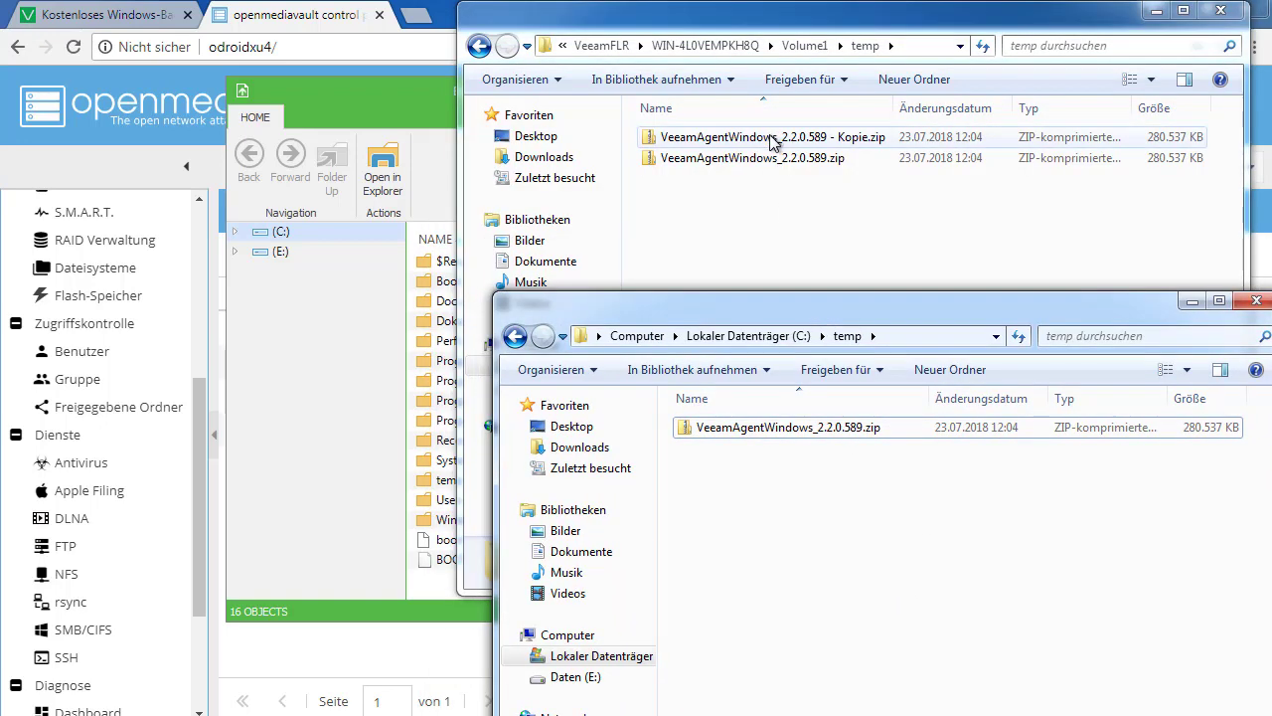
pyautogui.moveTo(773, 142); pyautogui.dragTo(906, 568)
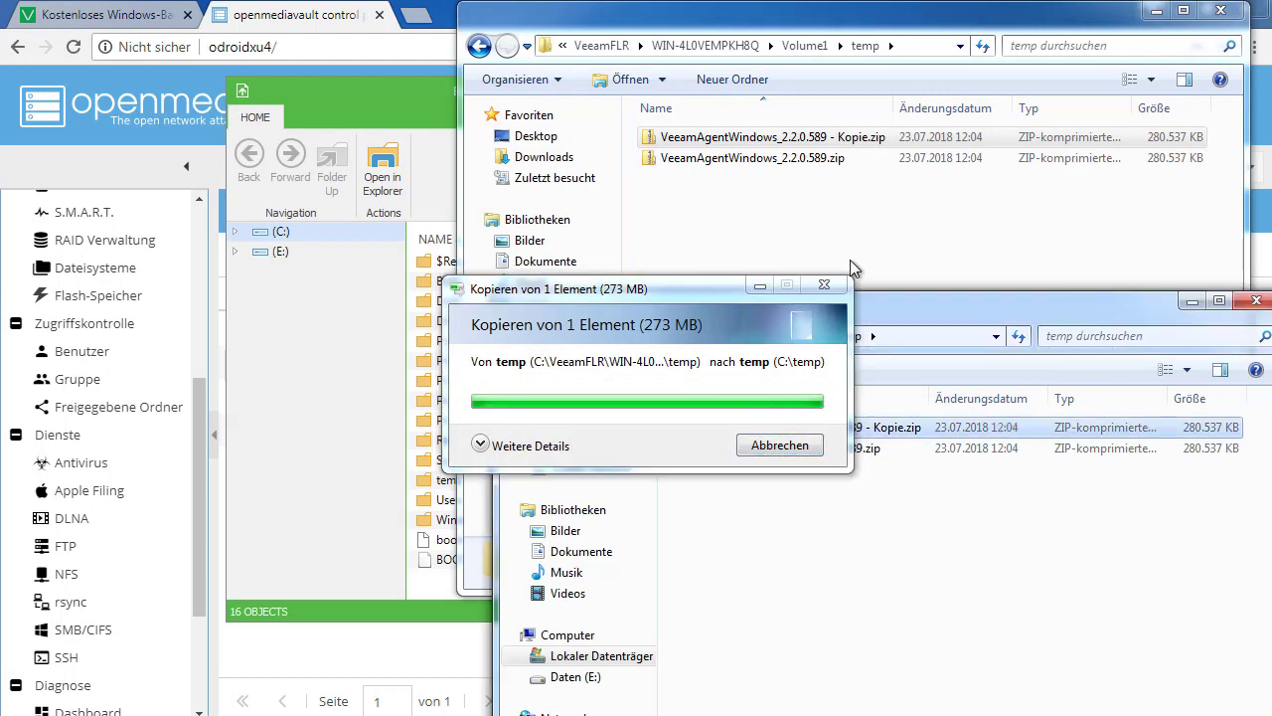
pyautogui.moveTo(856, 311); pyautogui.dragTo(651, 306)
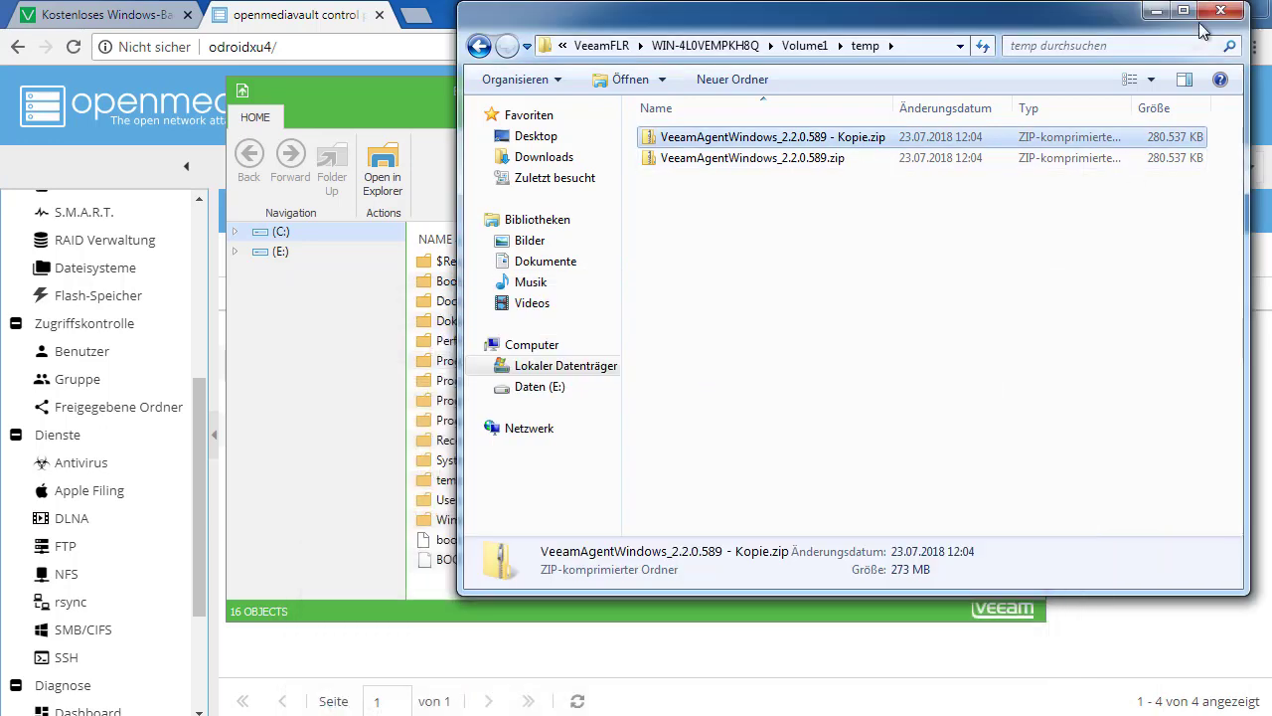
pyautogui.click(268, 189)
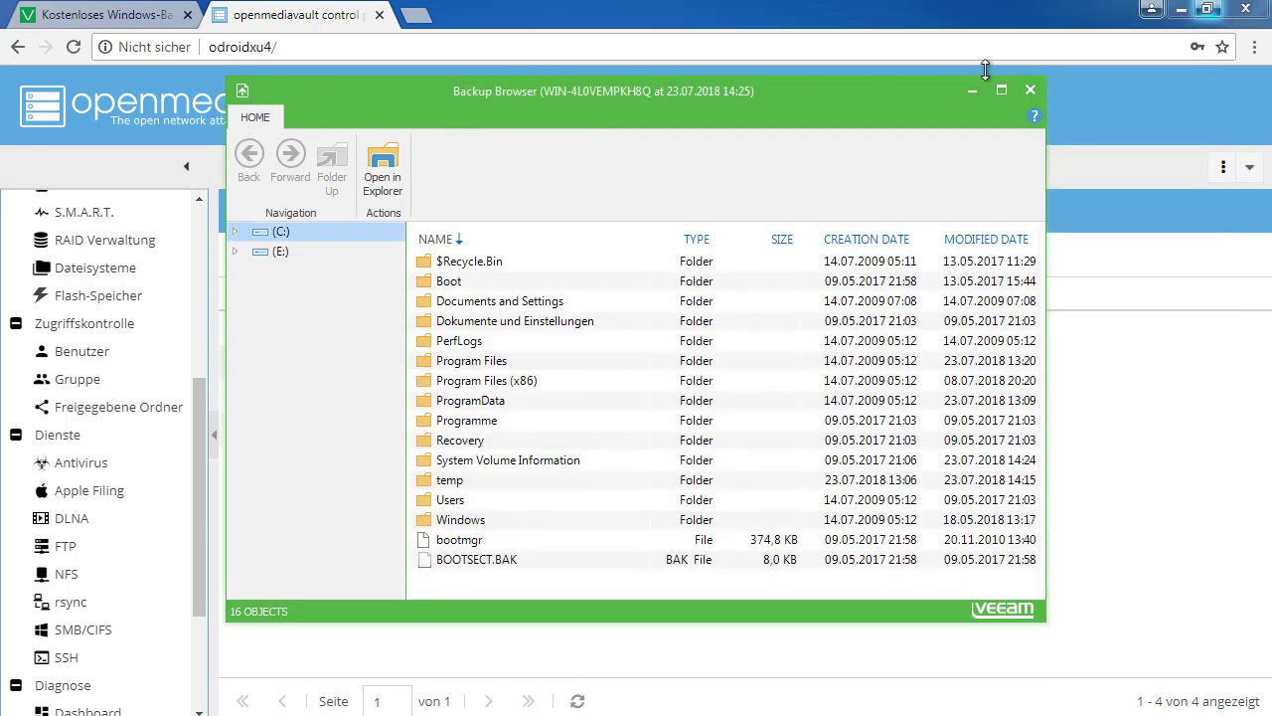
# Browse the older 13:50 full backup's temp folder, confirming only the original zip exists.
pyautogui.click(1031, 87)
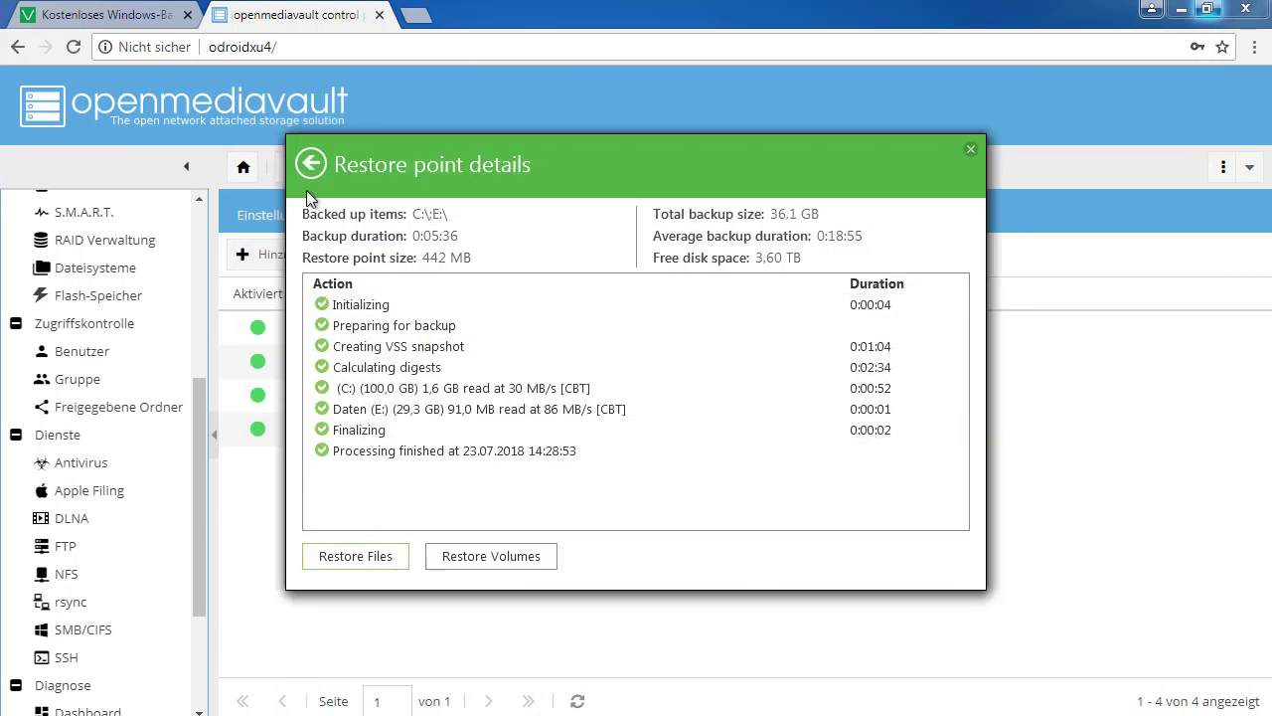
pyautogui.click(310, 165)
pyautogui.click(408, 475)
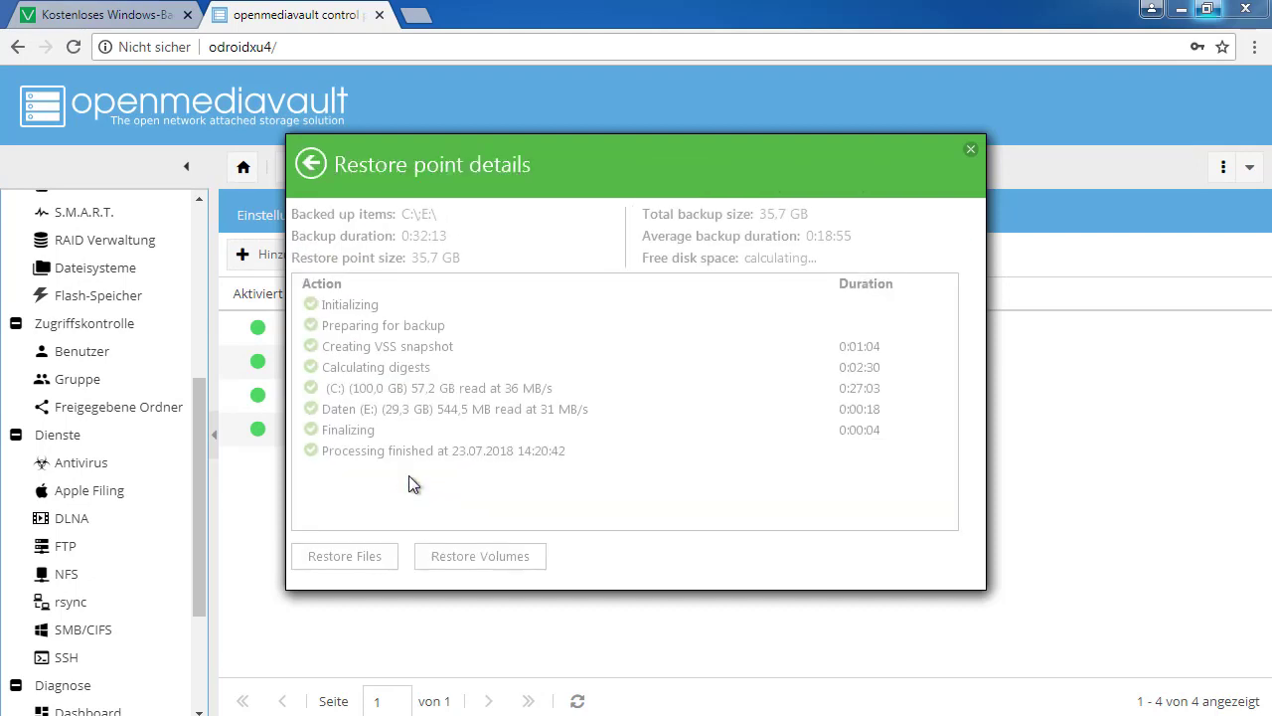
pyautogui.click(378, 556)
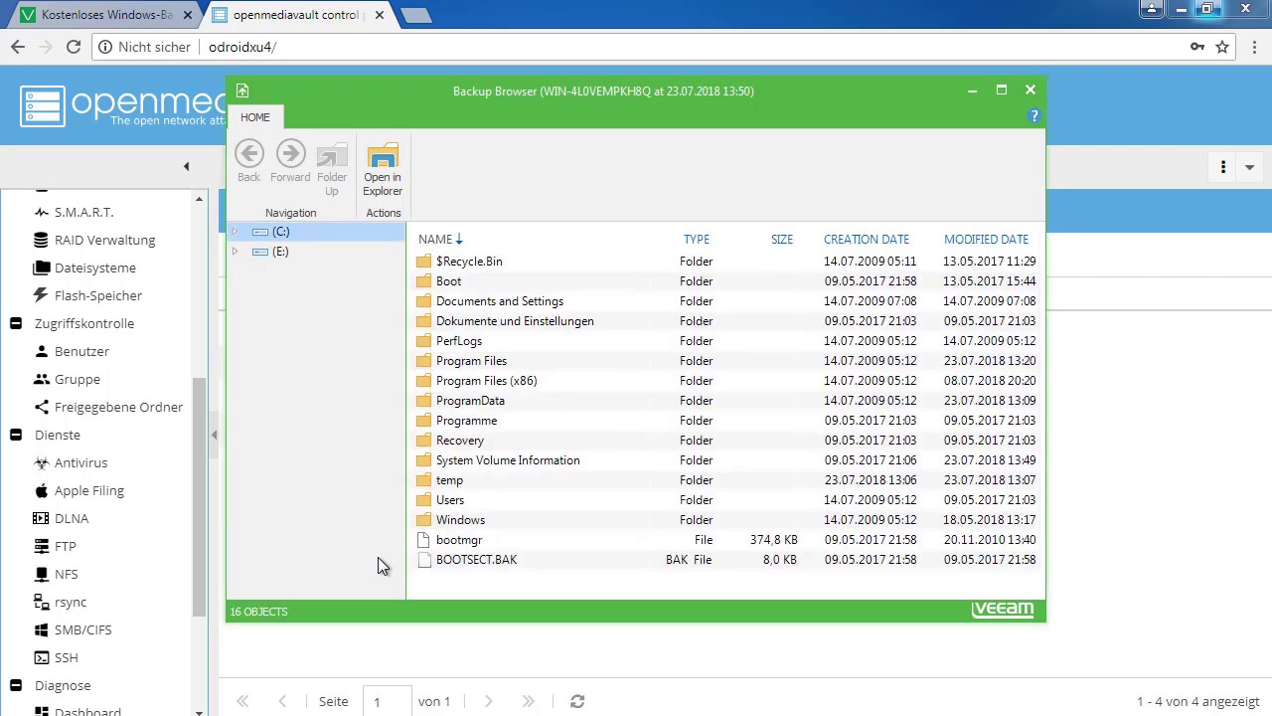
pyautogui.doubleClick(478, 480)
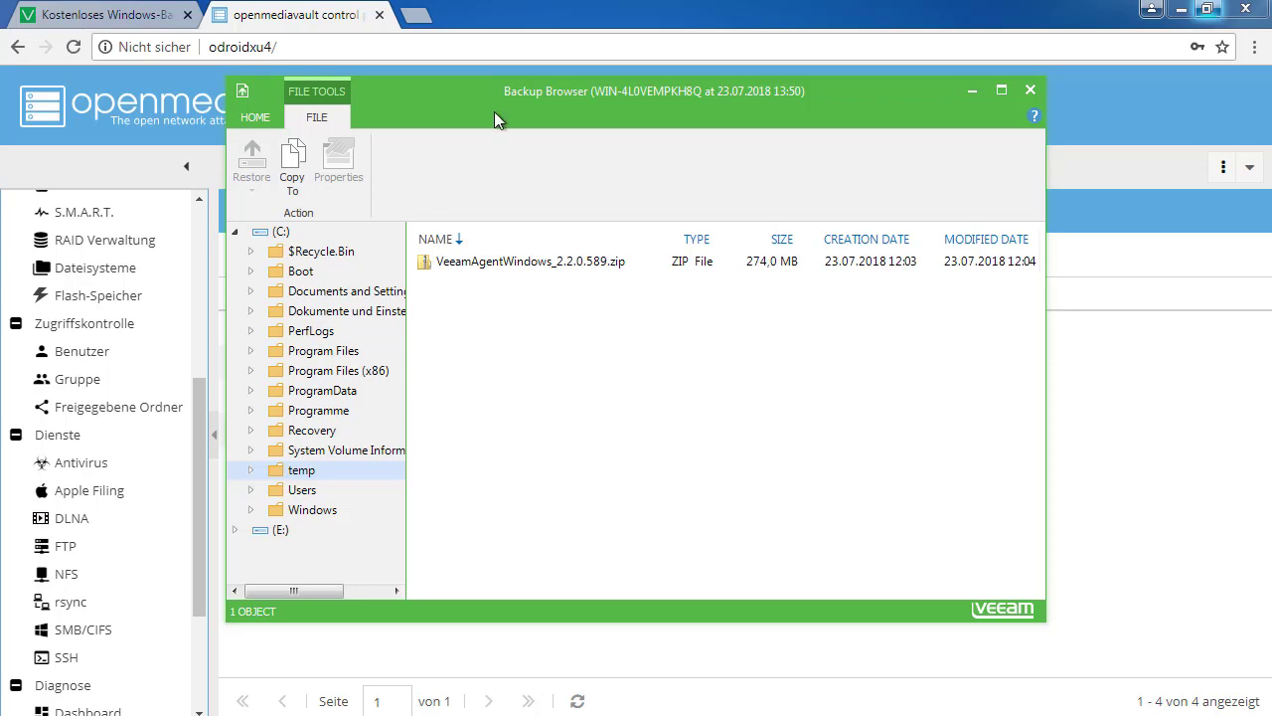
pyautogui.click(1032, 90)
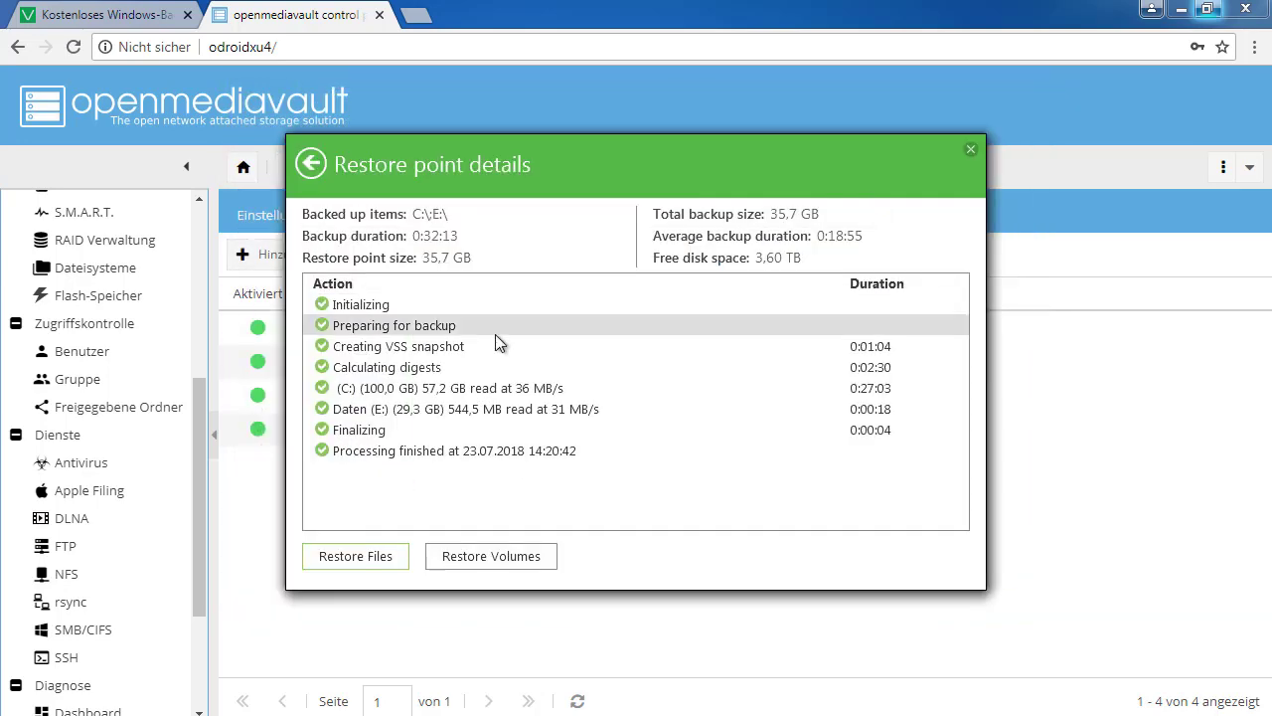
pyautogui.click(315, 166)
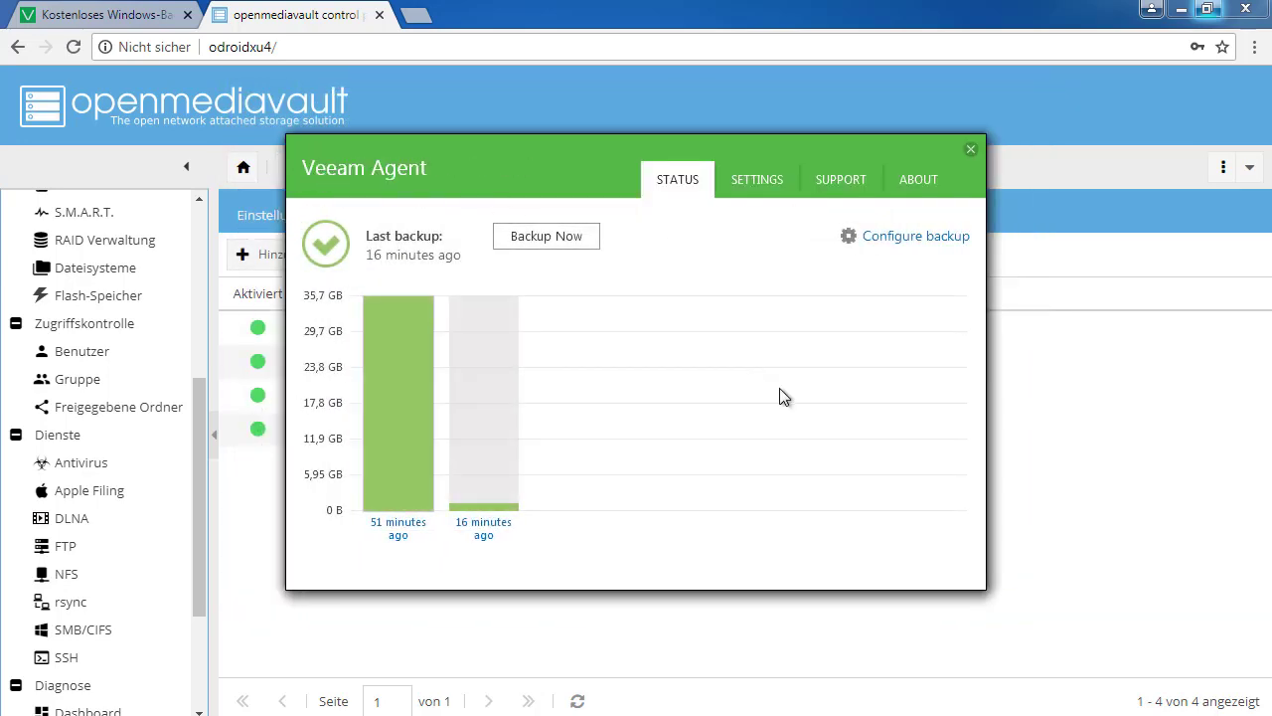